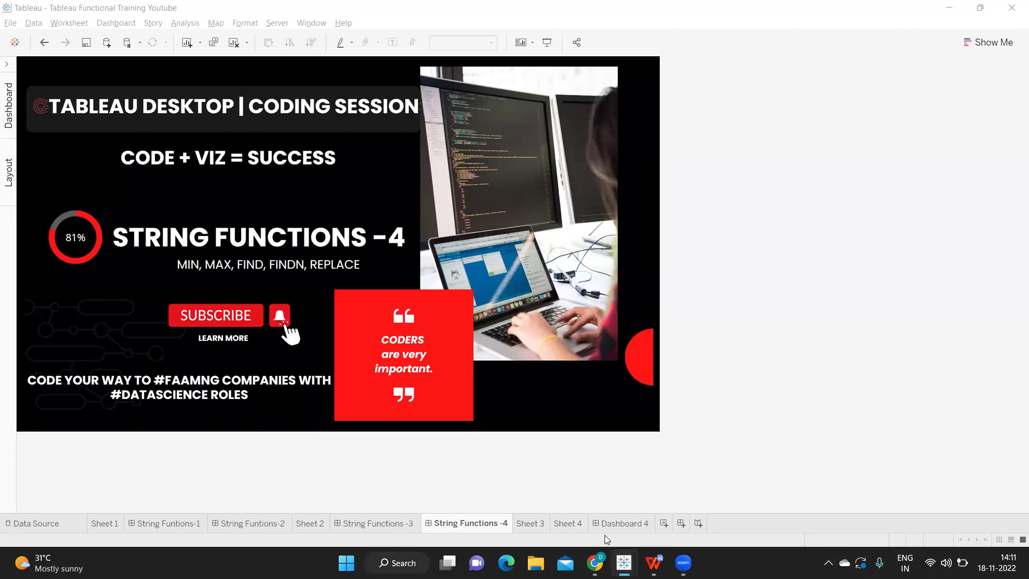
# On Sheet 3, create a new calculated field named "String Functions - Day 4"
pyautogui.click(530, 526)
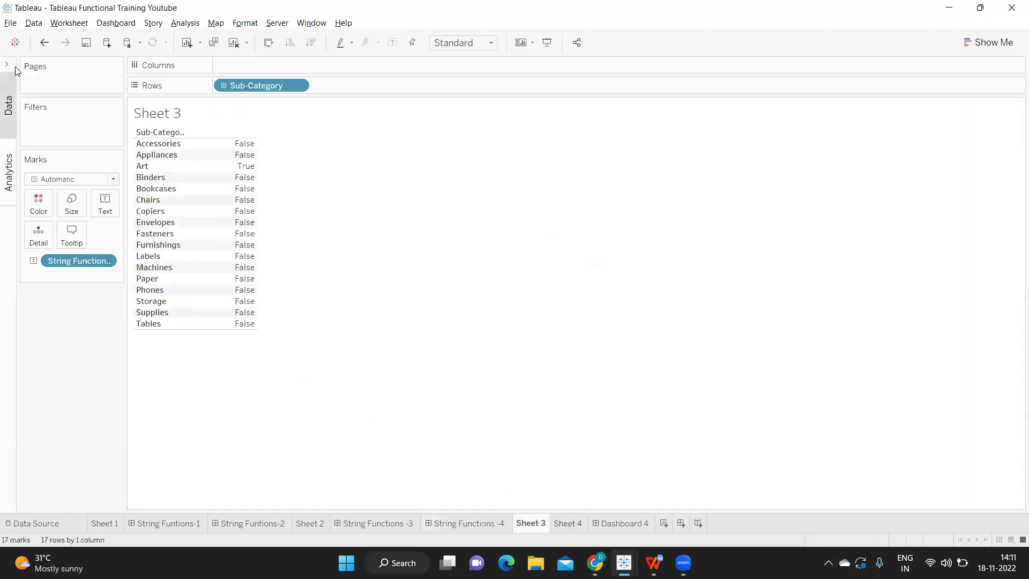
pyautogui.click(8, 107)
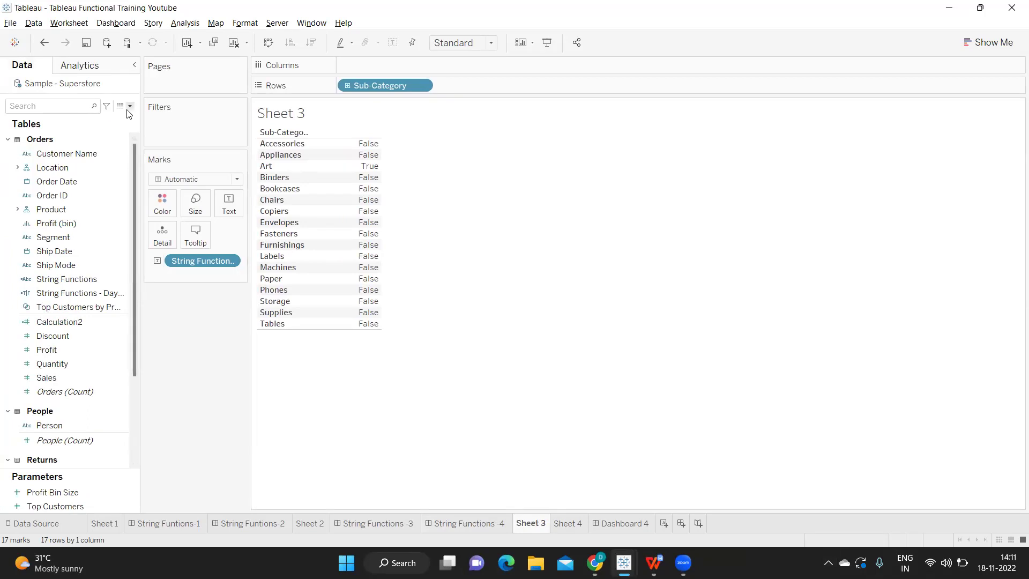
pyautogui.click(129, 107)
pyautogui.click(113, 116)
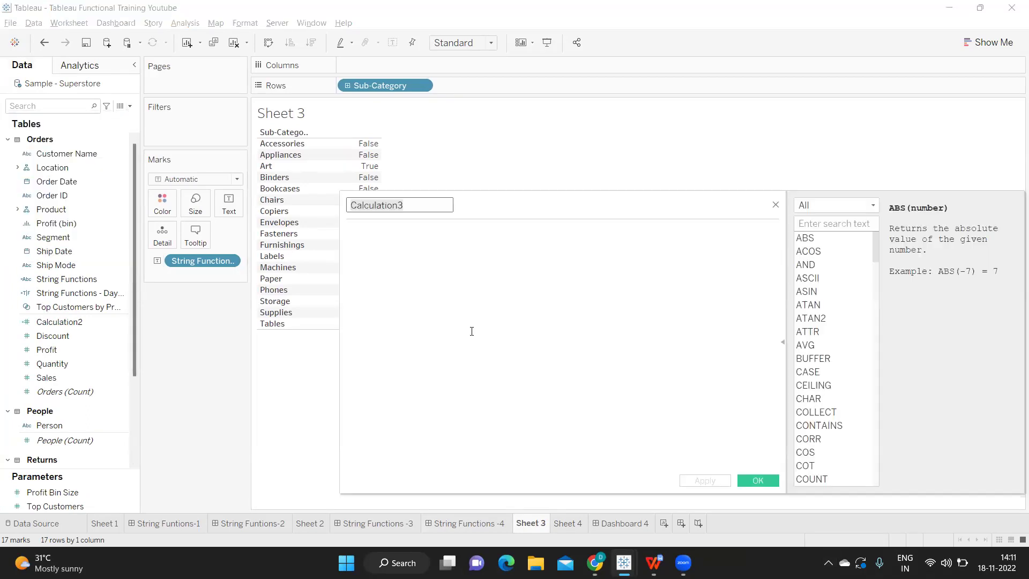
pyautogui.write('String Functions - Day 4')
pyautogui.click(478, 344)
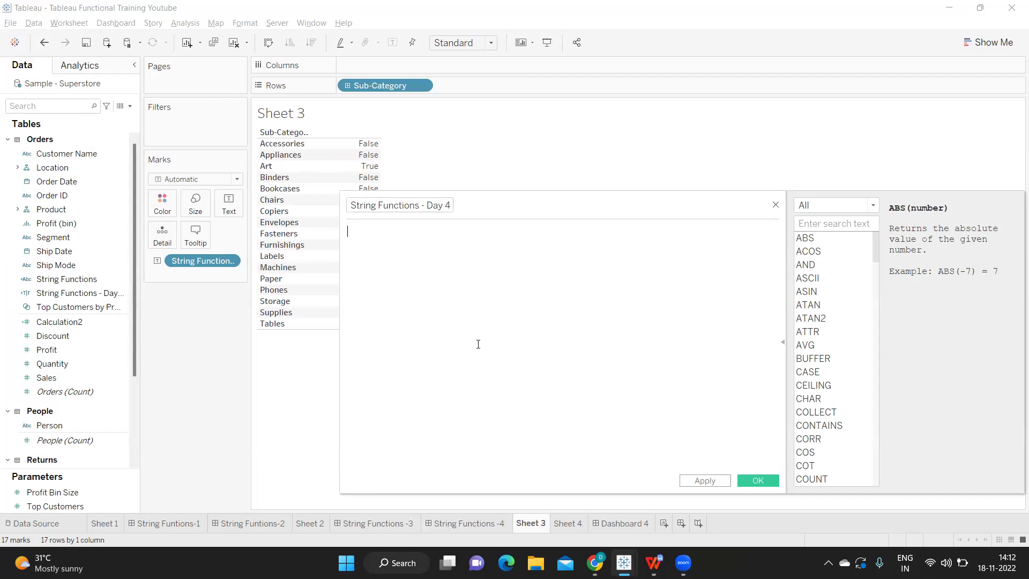
# Enter the functions MIN() and MAX() on two separate lines of the calculation
pyautogui.write('min')
pyautogui.press('Return')
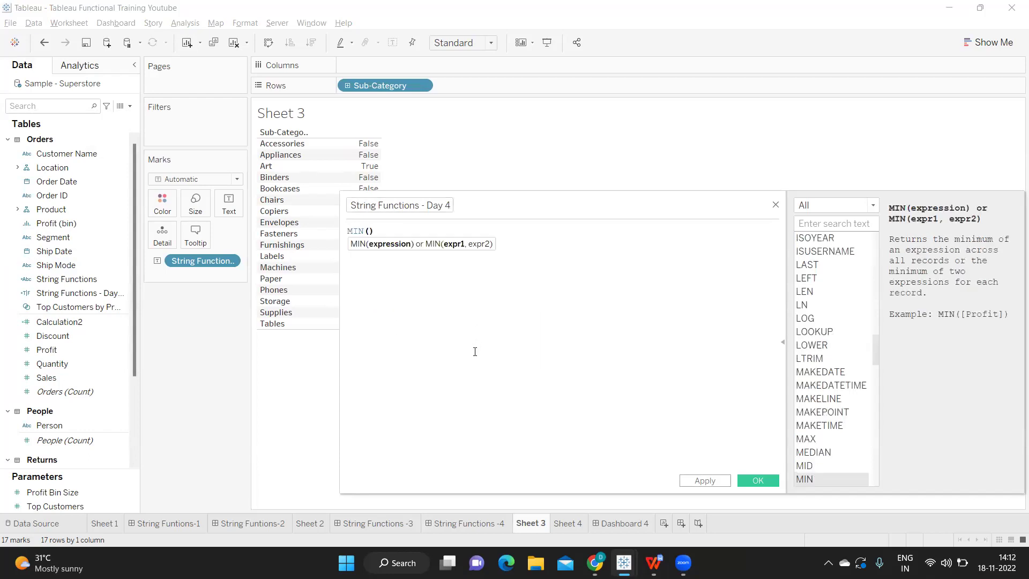
pyautogui.press('End')
pyautogui.press('Return')
pyautogui.write('max')
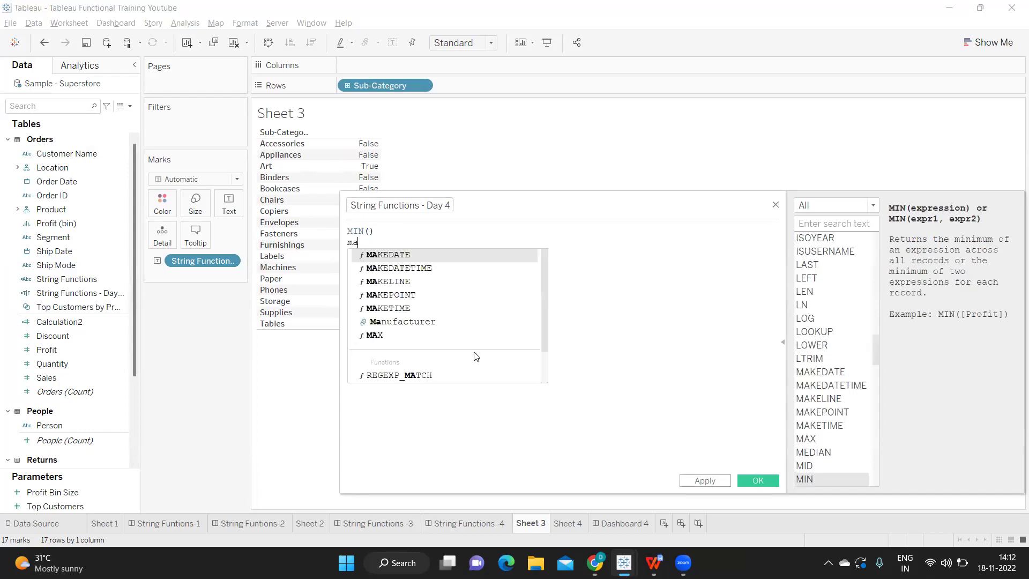
pyautogui.press('Return')
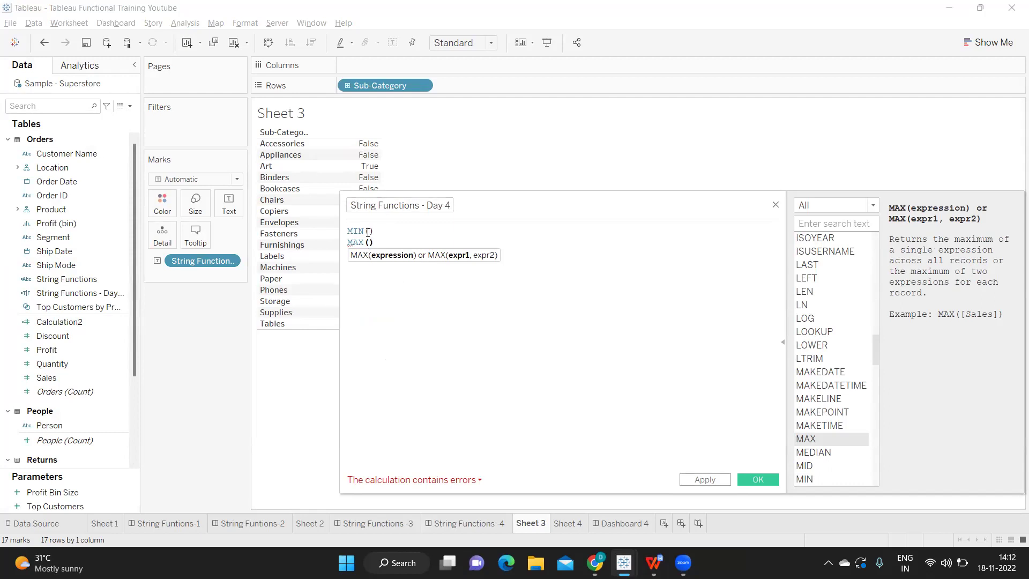
# Clear the Sheet 3 view by removing Sub-Category from the rows and the string function field from the marks
pyautogui.moveTo(373, 86); pyautogui.dragTo(190, 332)
pyautogui.moveTo(204, 261); pyautogui.dragTo(188, 345)
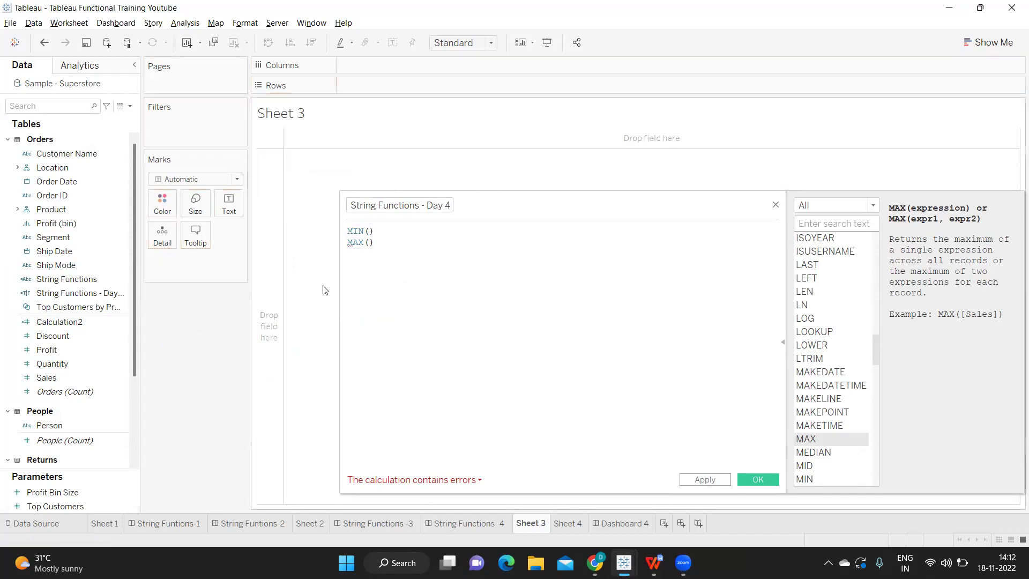
# Comment out the MAX() line and add the note "-> will return minium value" after MIN()
pyautogui.click(350, 242)
pyautogui.write('//')
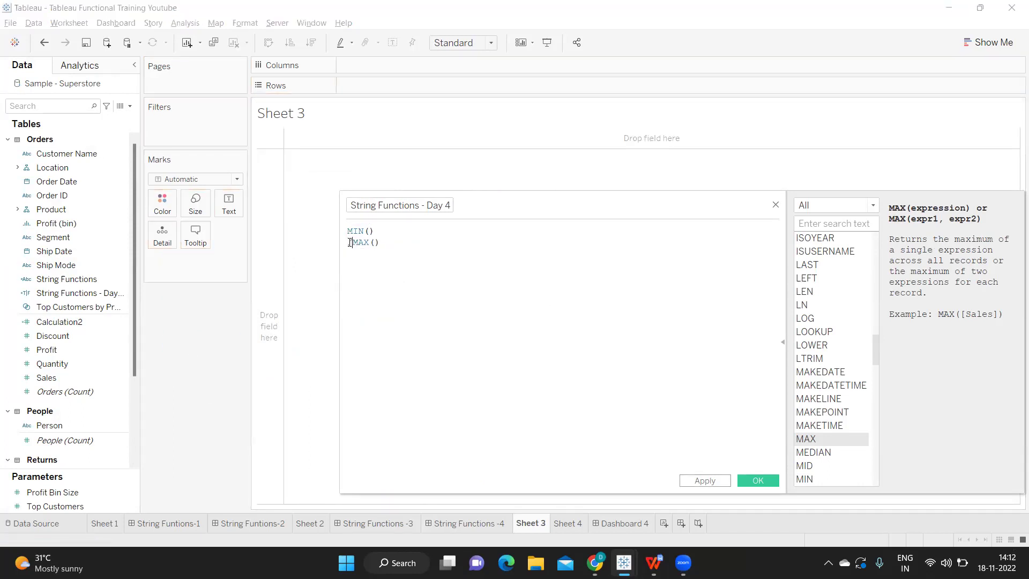
pyautogui.click(410, 229)
pyautogui.write('-> will return minium value')
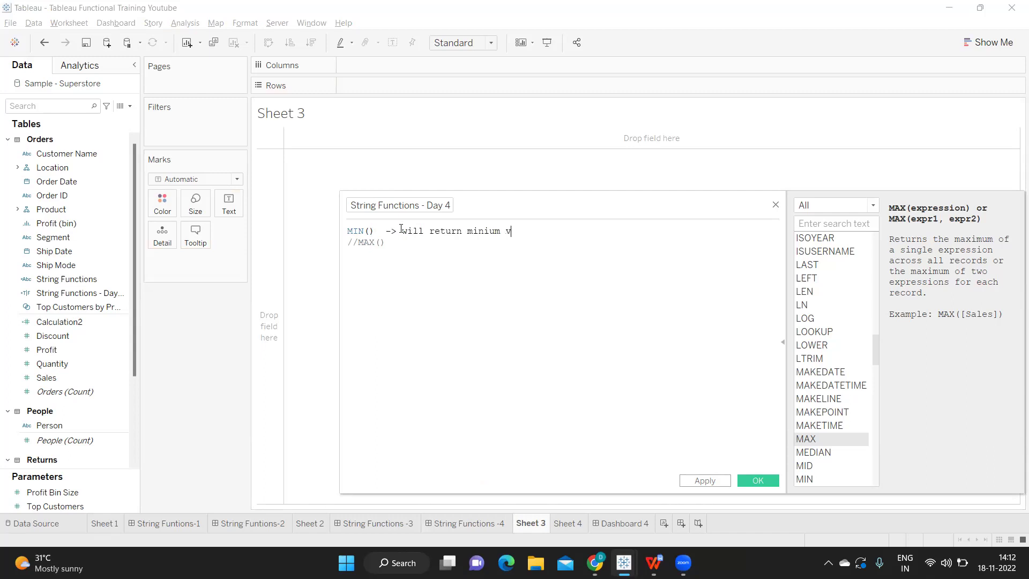
# Complete the formula as MIN(3,4), turn its trailing note into a // comment, and apply the calculation
pyautogui.click(368, 231)
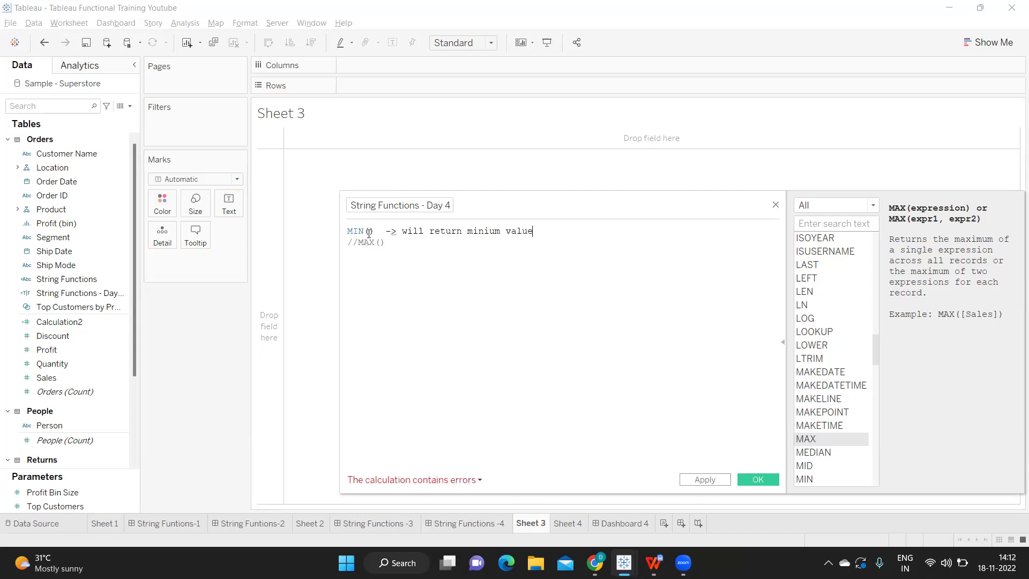
pyautogui.write('3,4')
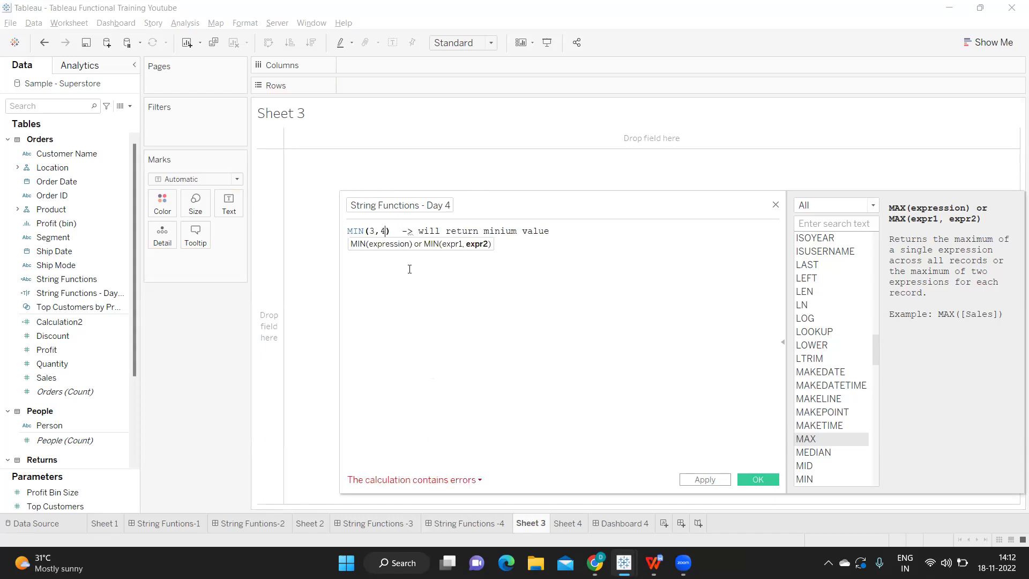
pyautogui.click(404, 231)
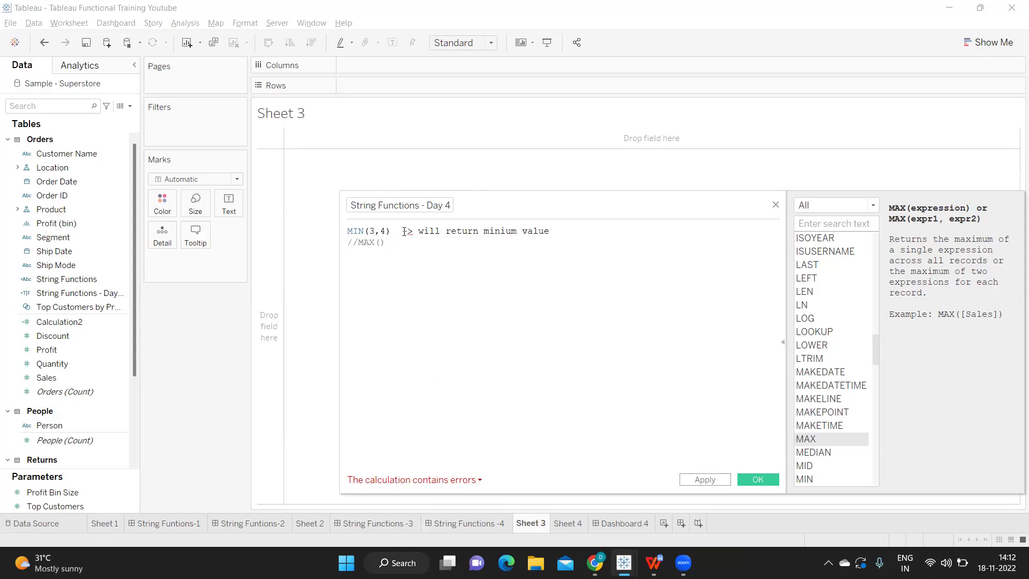
pyautogui.write('//')
pyautogui.moveTo(391, 231); pyautogui.dragTo(348, 231)
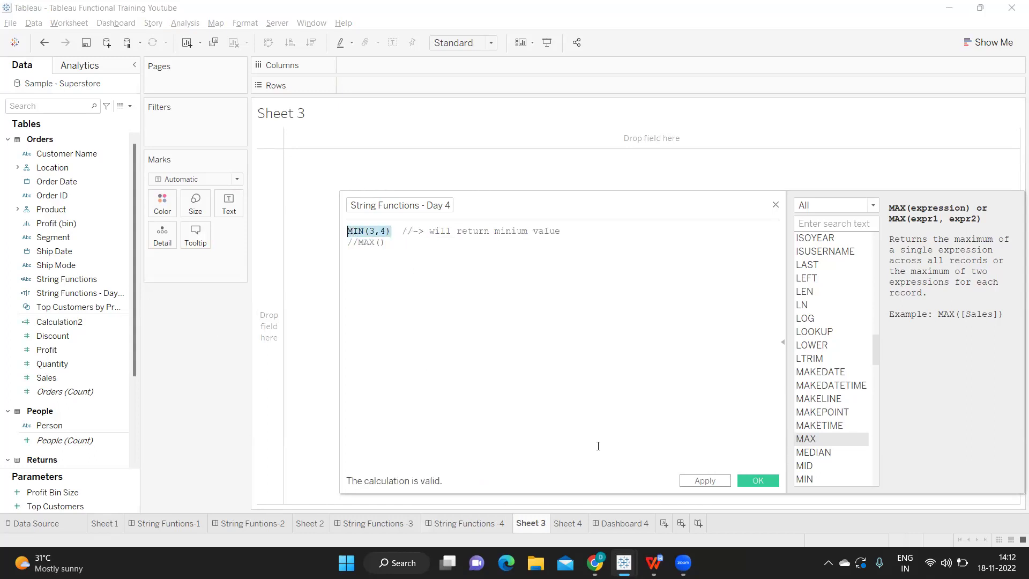
pyautogui.click(704, 481)
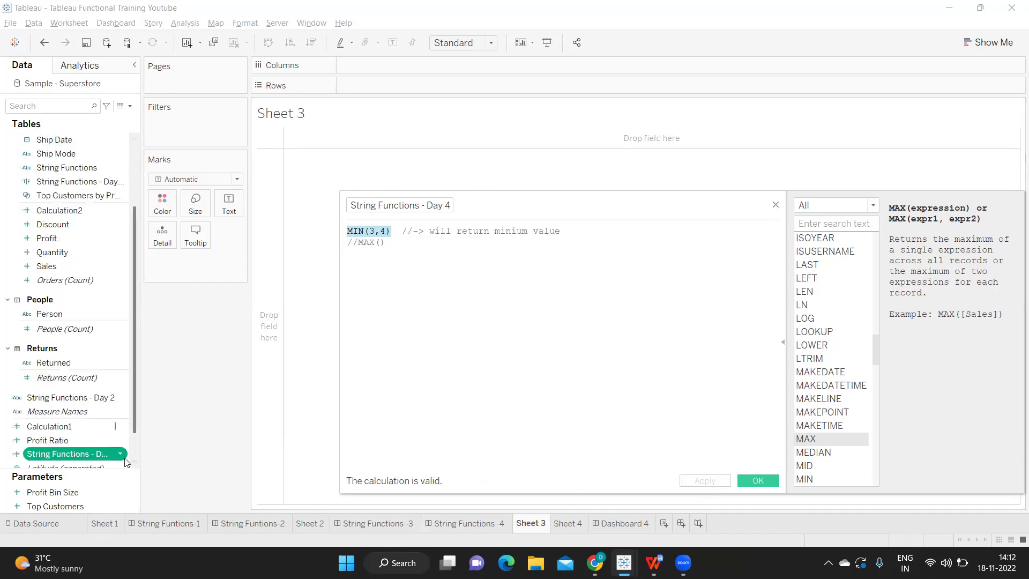
# Convert the String Functions - Day 4 field to discrete and display it as text in the view
pyautogui.rightClick(120, 456)
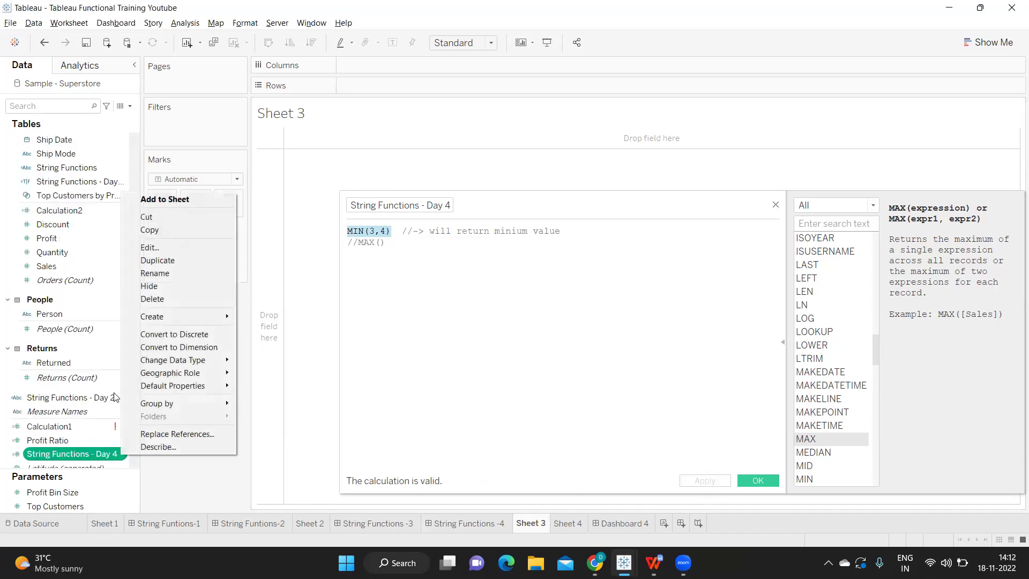
pyautogui.click(147, 335)
pyautogui.moveTo(62, 412); pyautogui.dragTo(230, 212)
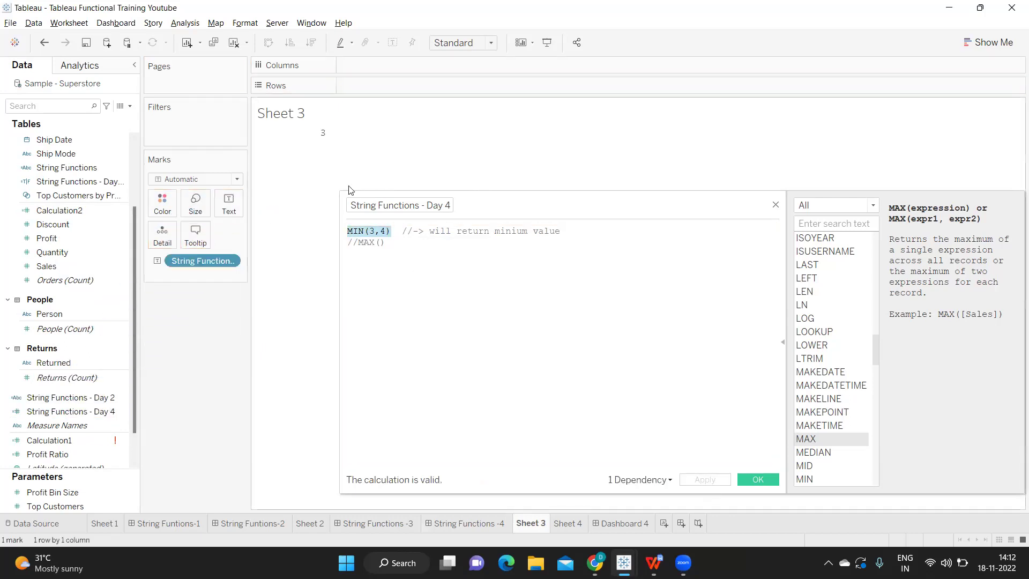
pyautogui.moveTo(324, 134)
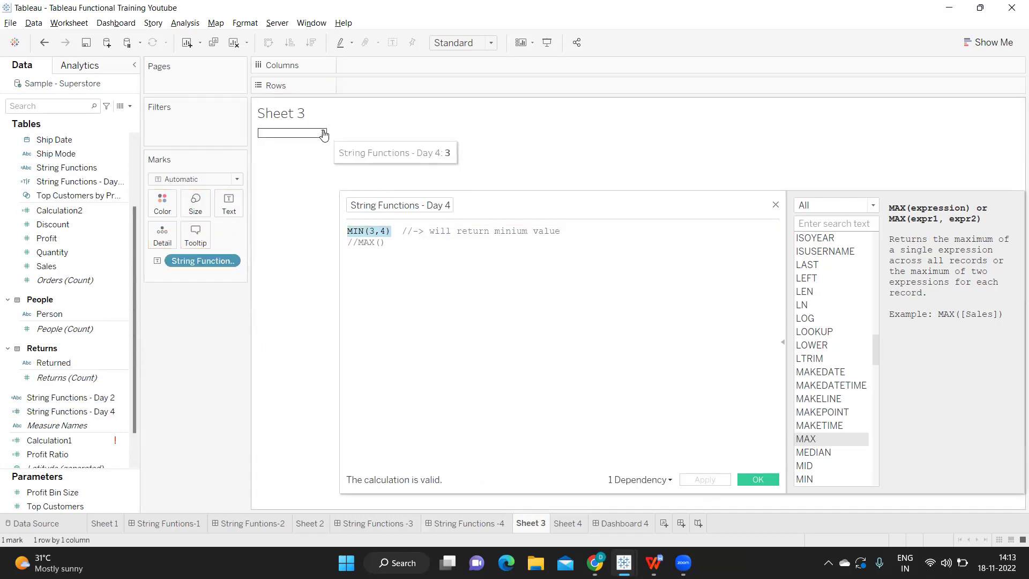
# Replace the MIN arguments with 'Tableau' and 'Developer', apply the calculation, and check the value in the view
pyautogui.click(371, 232)
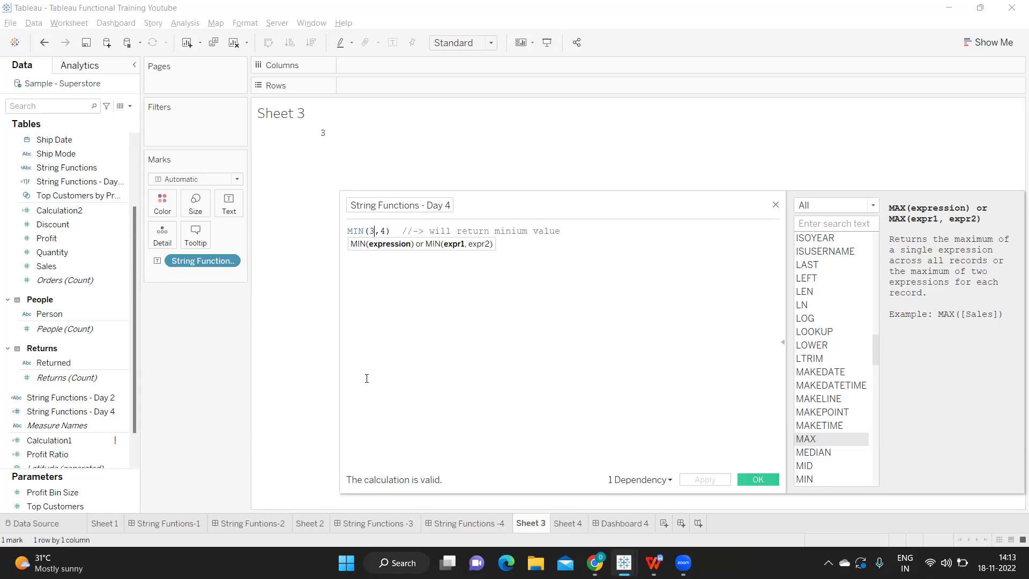
pyautogui.press('BackSpace')
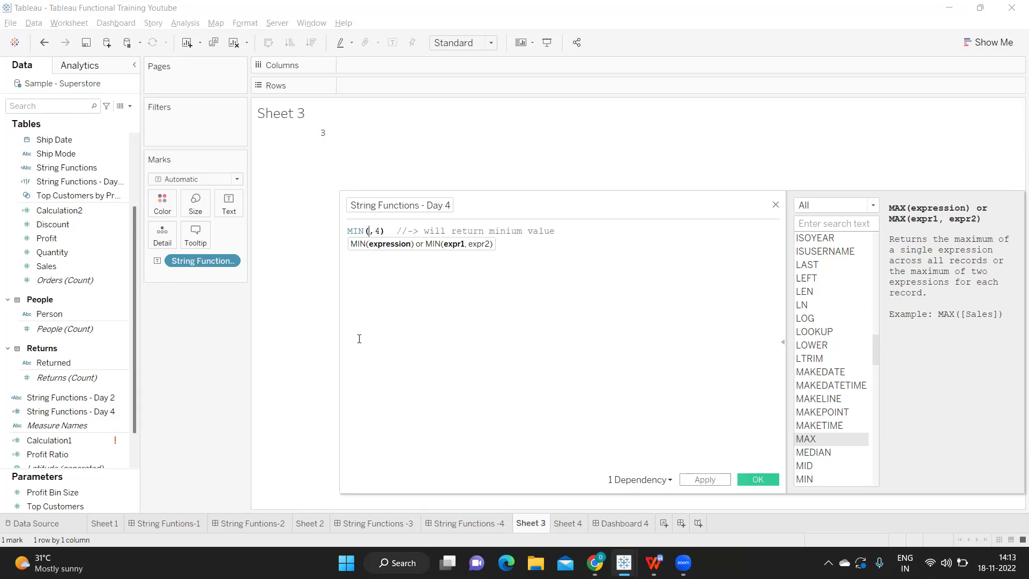
pyautogui.write("'Tableau'")
pyautogui.press('Right')
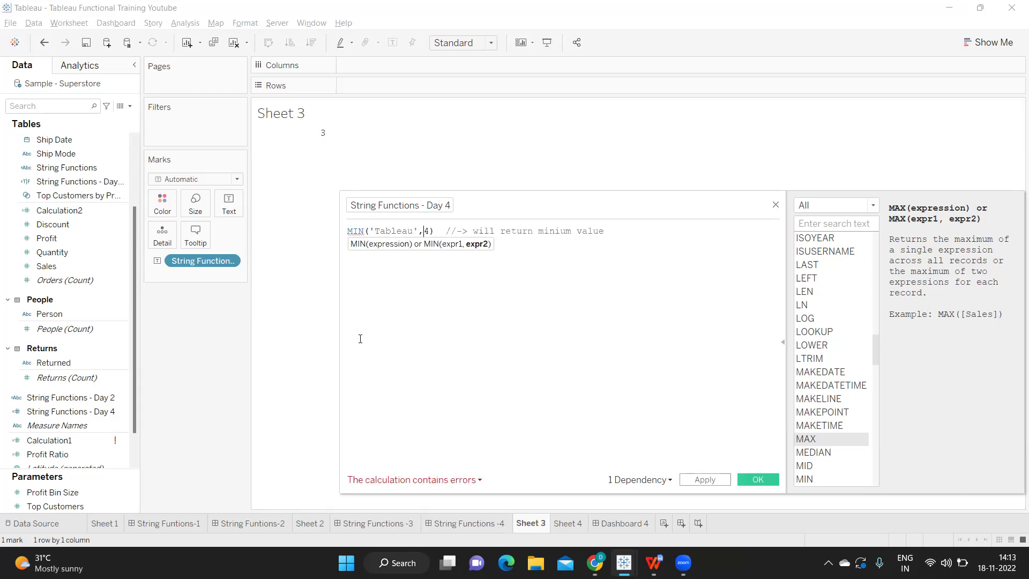
pyautogui.press('Delete')
pyautogui.write("'Develope")
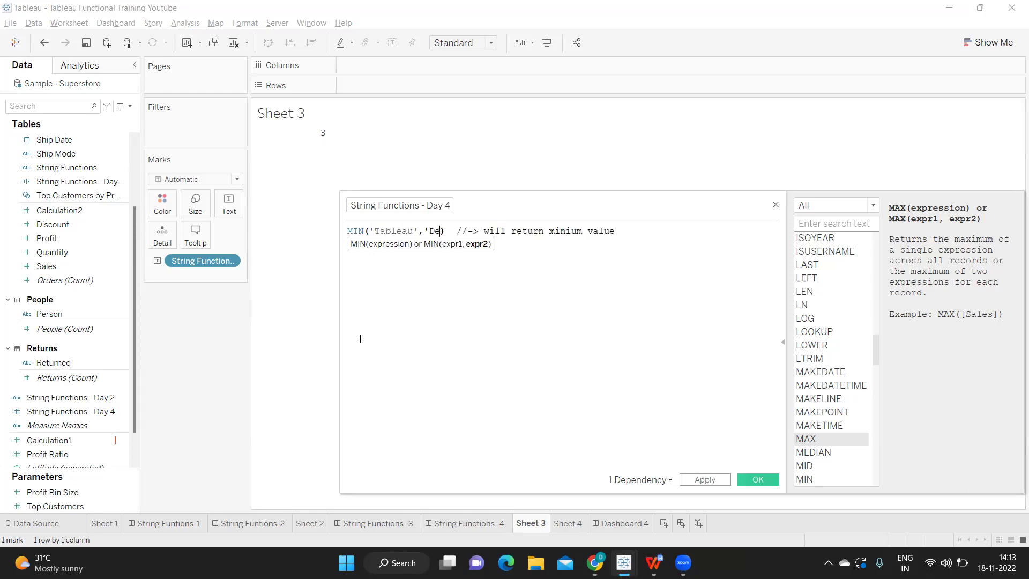
pyautogui.write("r'")
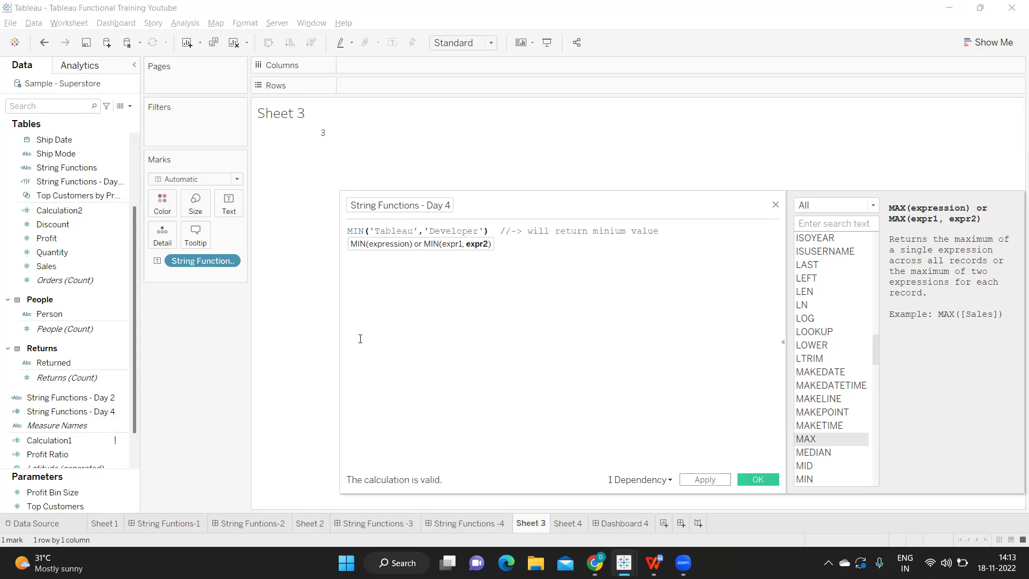
pyautogui.click(696, 481)
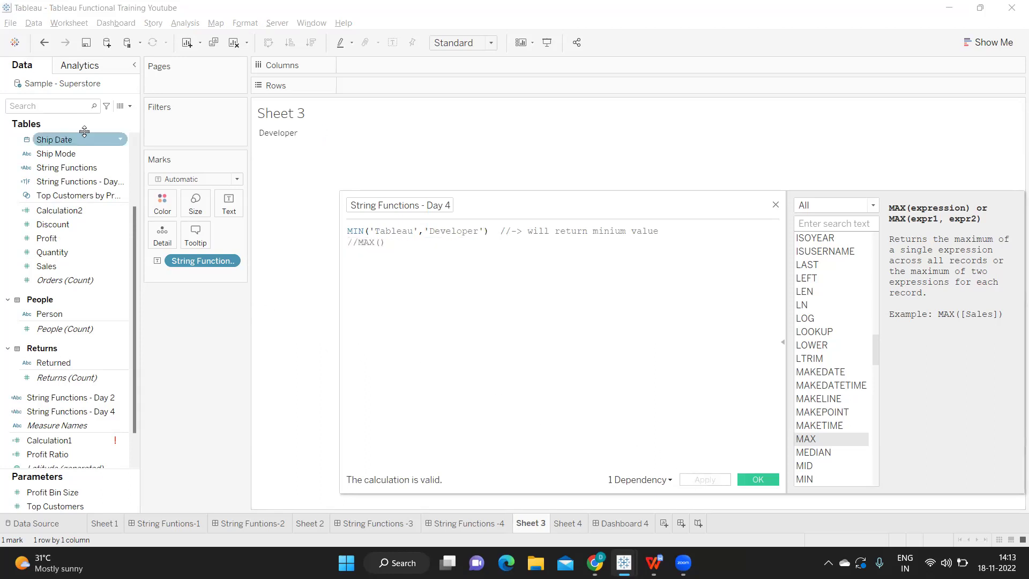
pyautogui.moveTo(292, 135)
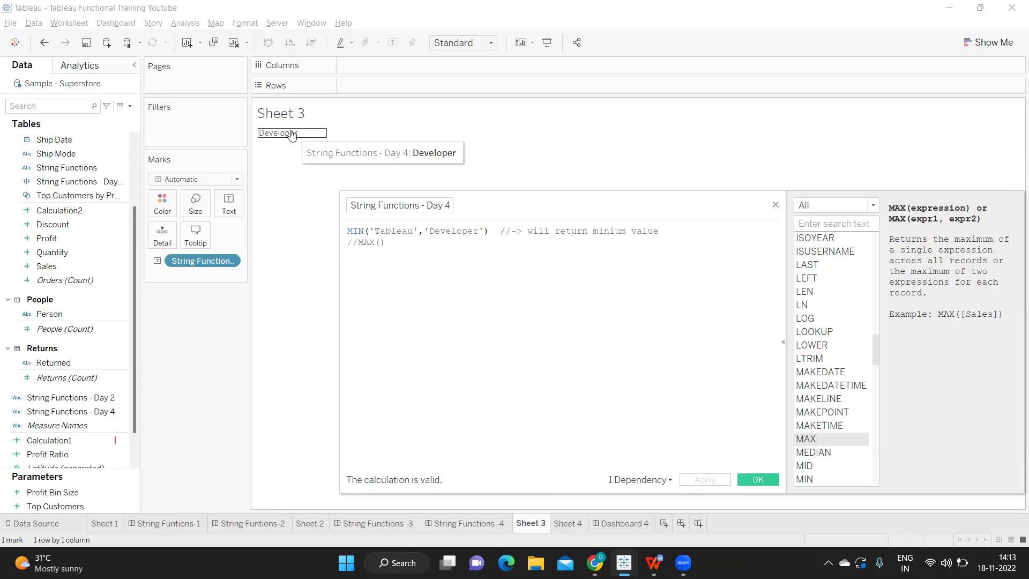
pyautogui.click(377, 232)
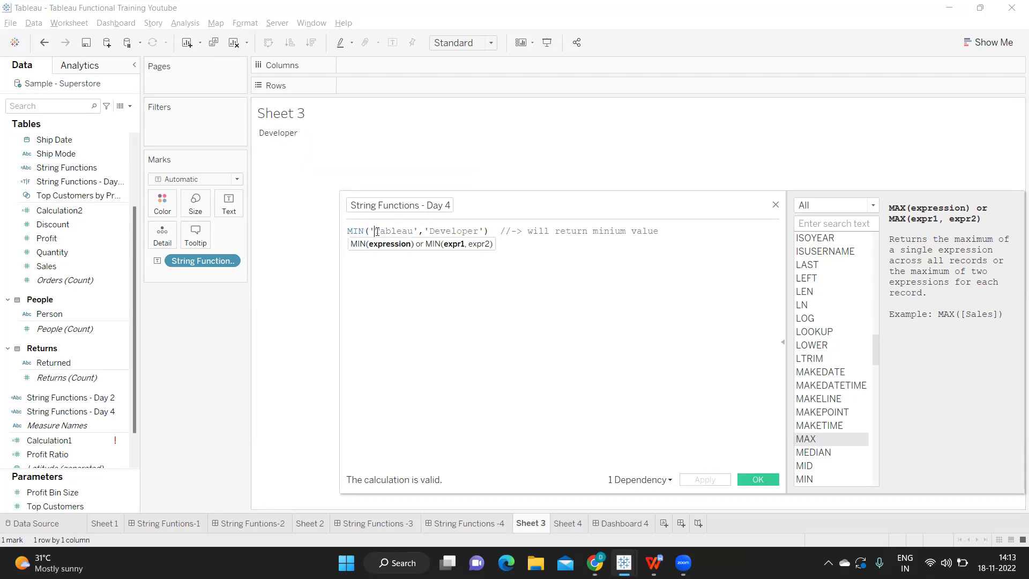
pyautogui.click(433, 231)
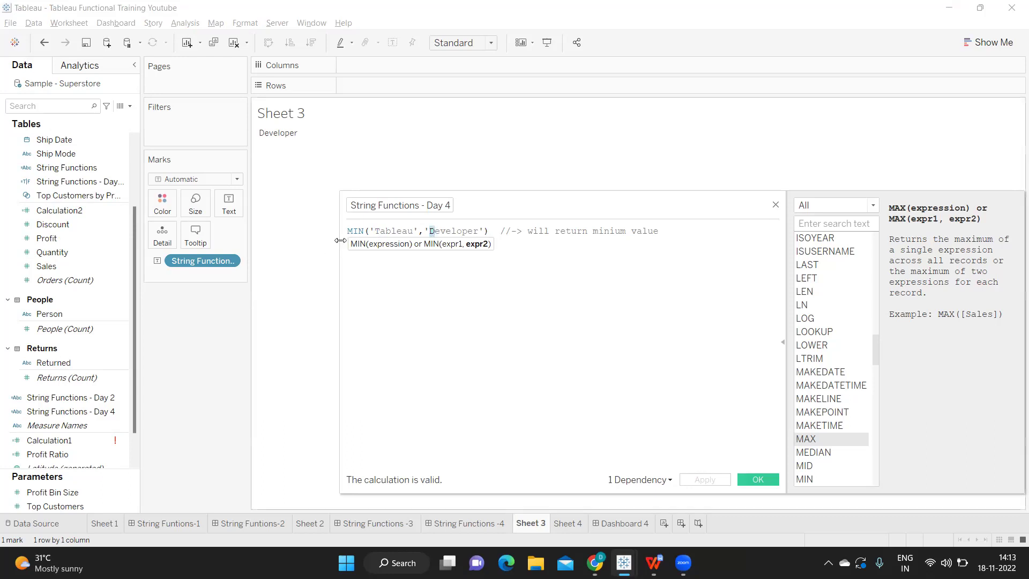
pyautogui.click(386, 232)
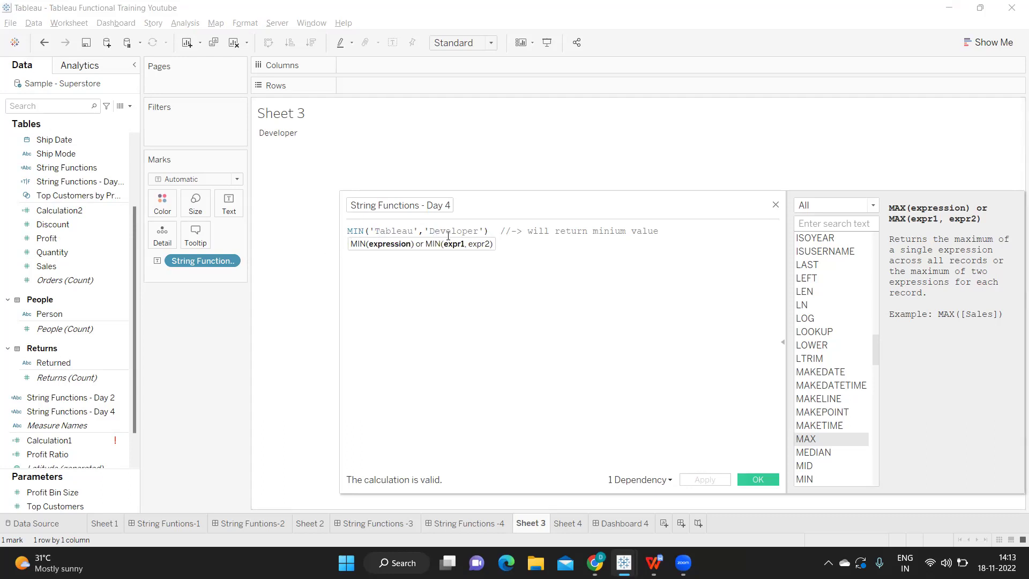
pyautogui.click(428, 232)
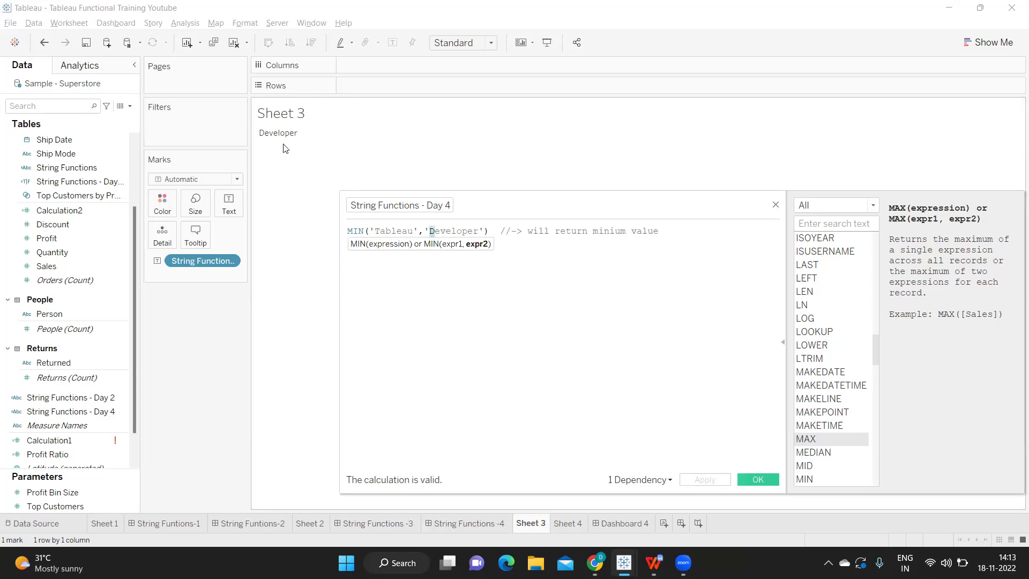
# Change the function from MIN to MAX for the 'Tableau' and 'Developer' strings and apply the calculation
pyautogui.doubleClick(355, 232)
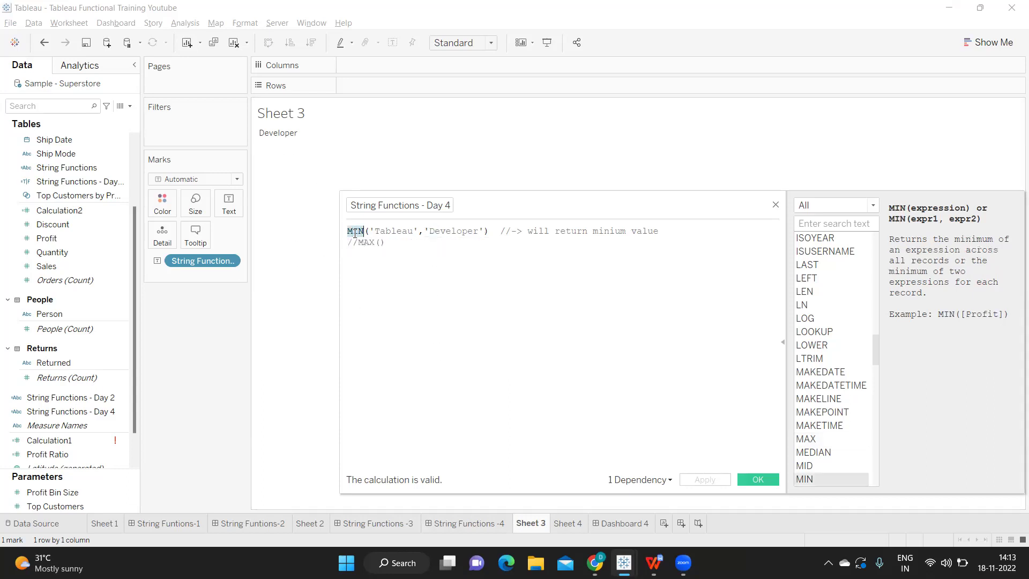
pyautogui.write('MAX')
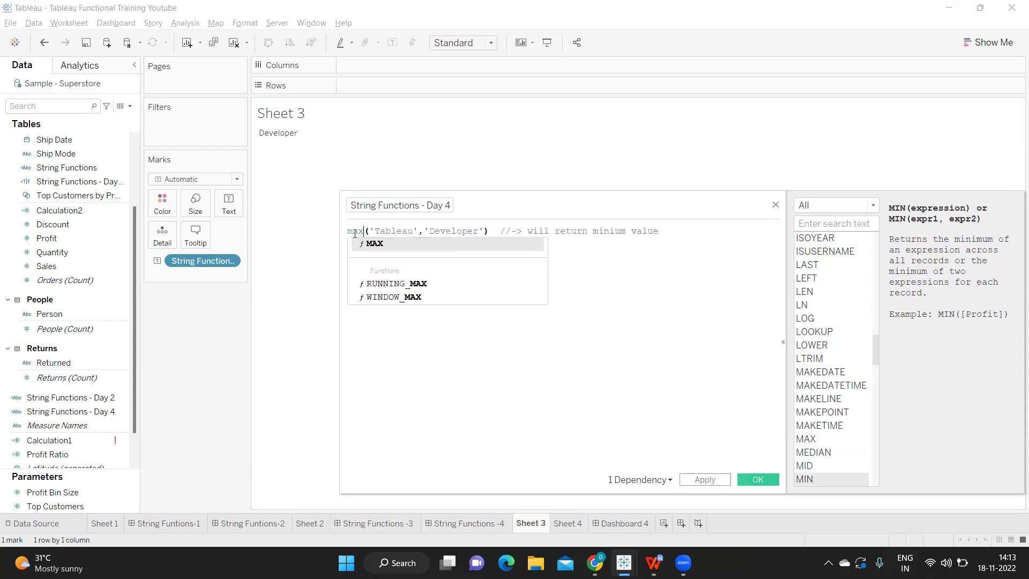
pyautogui.click(368, 245)
pyautogui.click(706, 481)
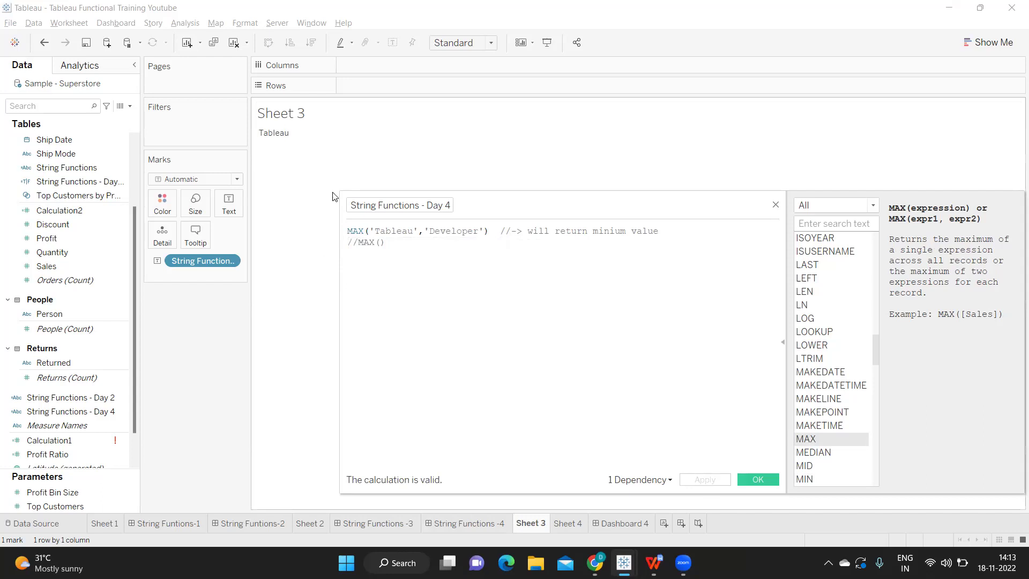
pyautogui.click(396, 231)
pyautogui.click(463, 231)
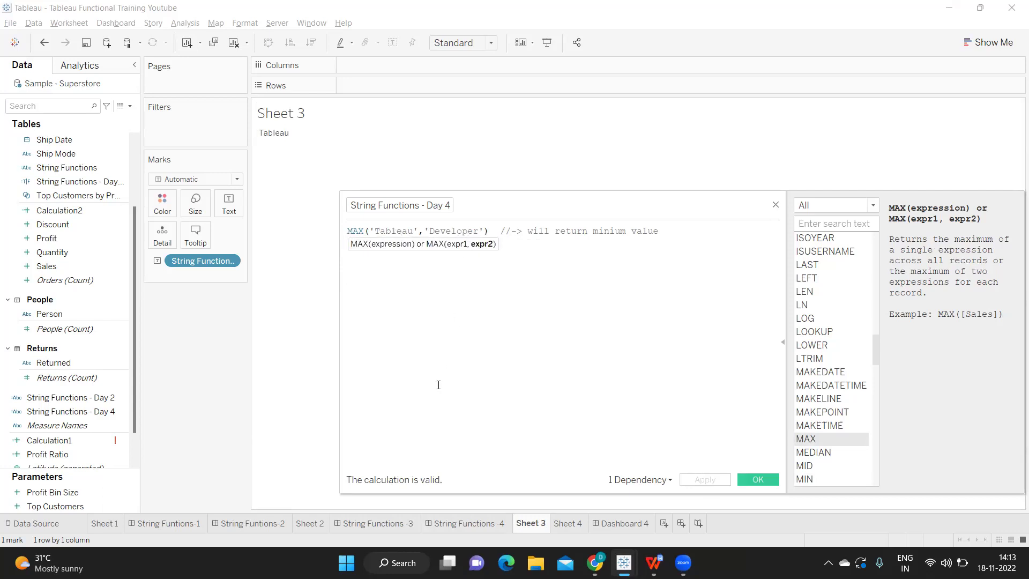
# Add the comment //The Bhevaiour of String and number in max and MIn. below the MAX formula
pyautogui.click(667, 230)
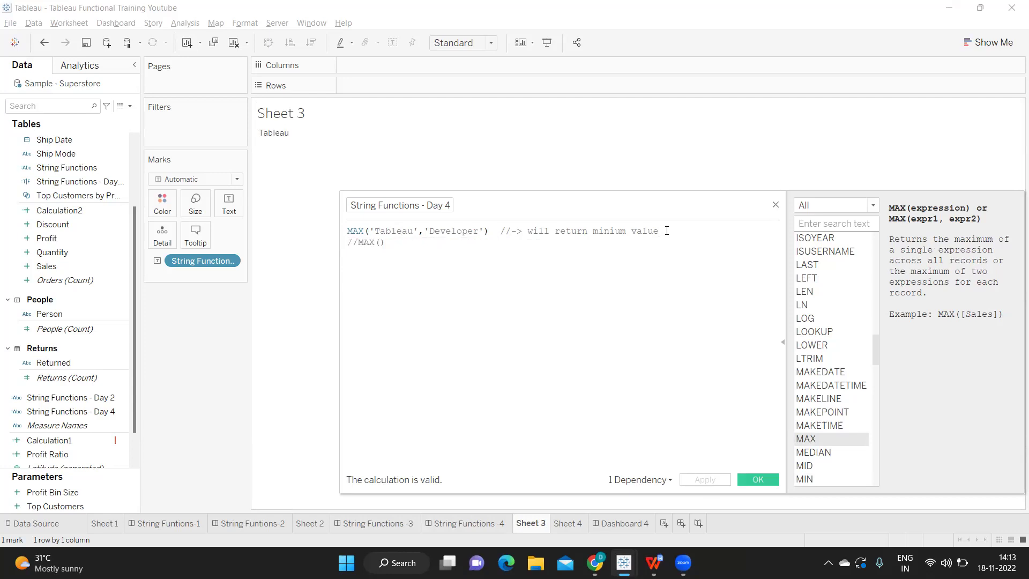
pyautogui.press('Return')
pyautogui.write('//The Bhea')
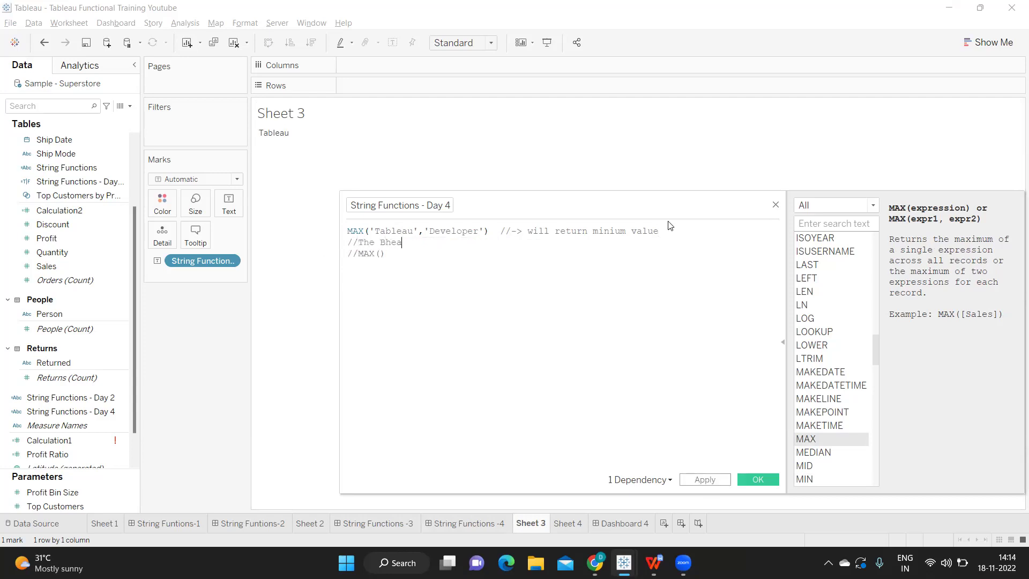
pyautogui.press('BackSpace')
pyautogui.write('vaiour of String and number in max and MIn.')
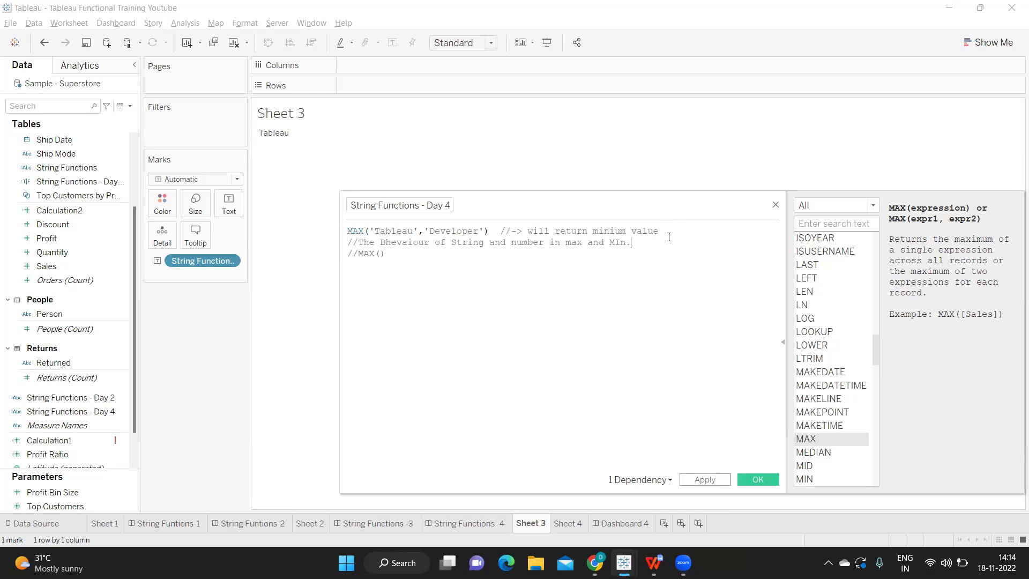
pyautogui.press('Return')
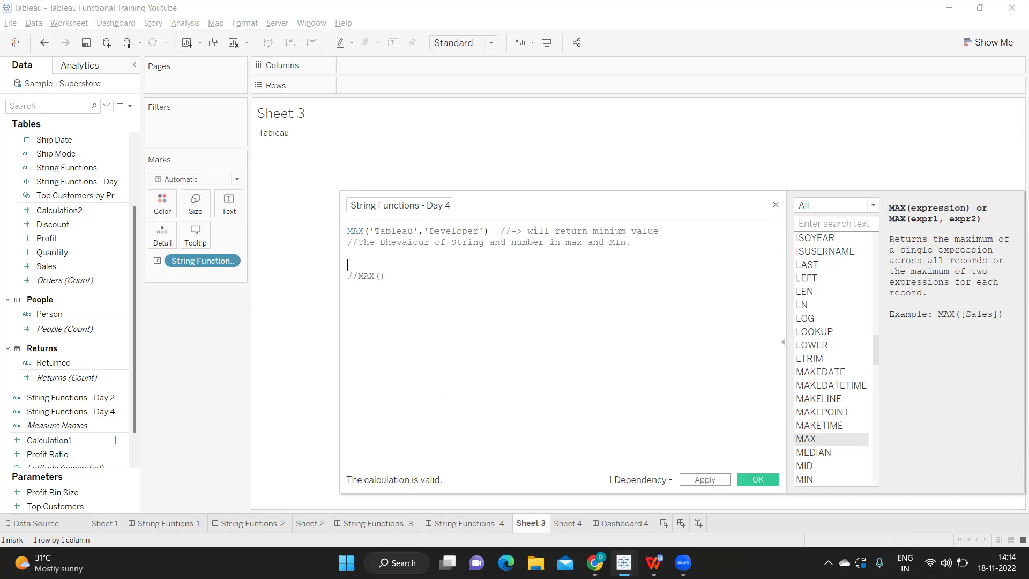
# Remove the extra blank lines above the //MAX() comment and comment out the MAX('Tableau','Developer') formula with //
pyautogui.press('Up')
pyautogui.press('Delete')
pyautogui.press('Delete')
pyautogui.click(348, 231)
pyautogui.write('//')
# Below the commented lines, enter the formula REPLACE('TableauDeveloper','Developer','Admin')
pyautogui.click(410, 254)
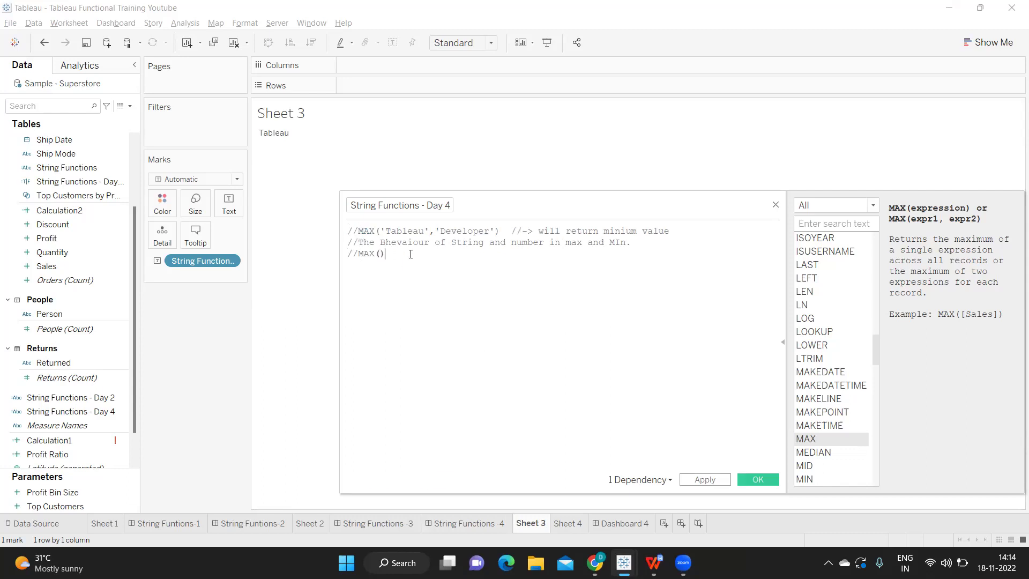
pyautogui.press('Return')
pyautogui.press('Return')
pyautogui.write('rep')
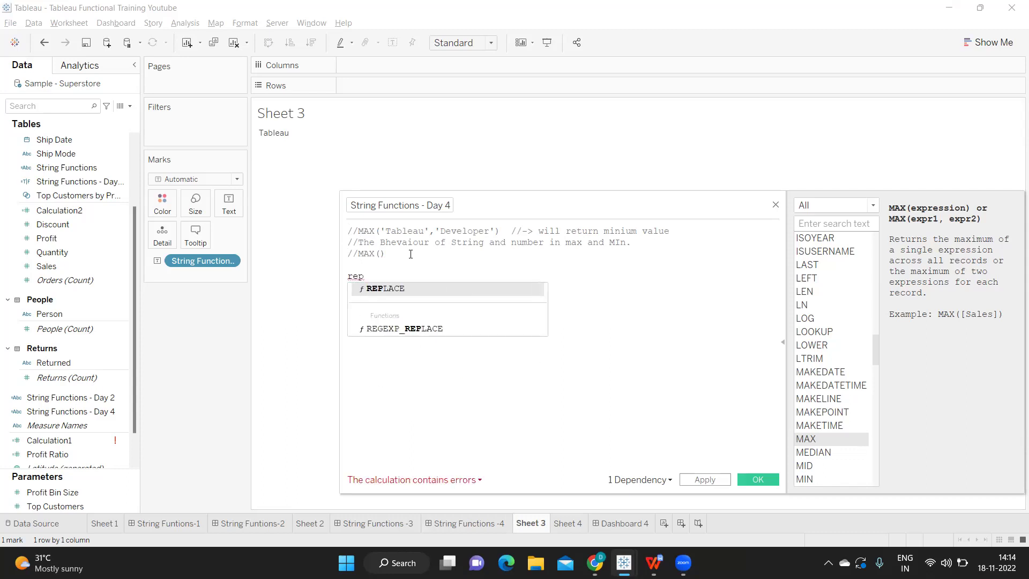
pyautogui.press('Return')
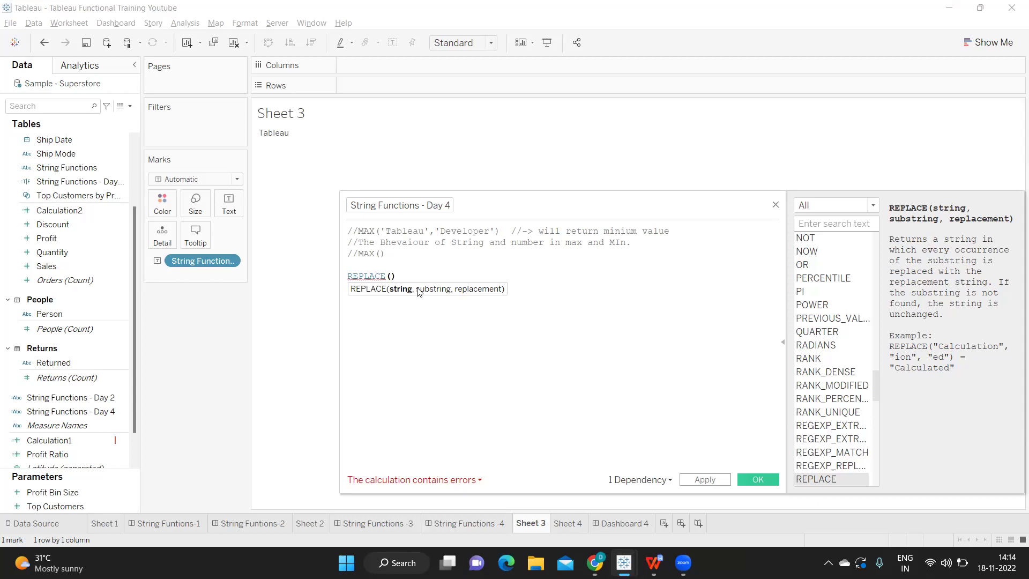
pyautogui.write("'TableauD")
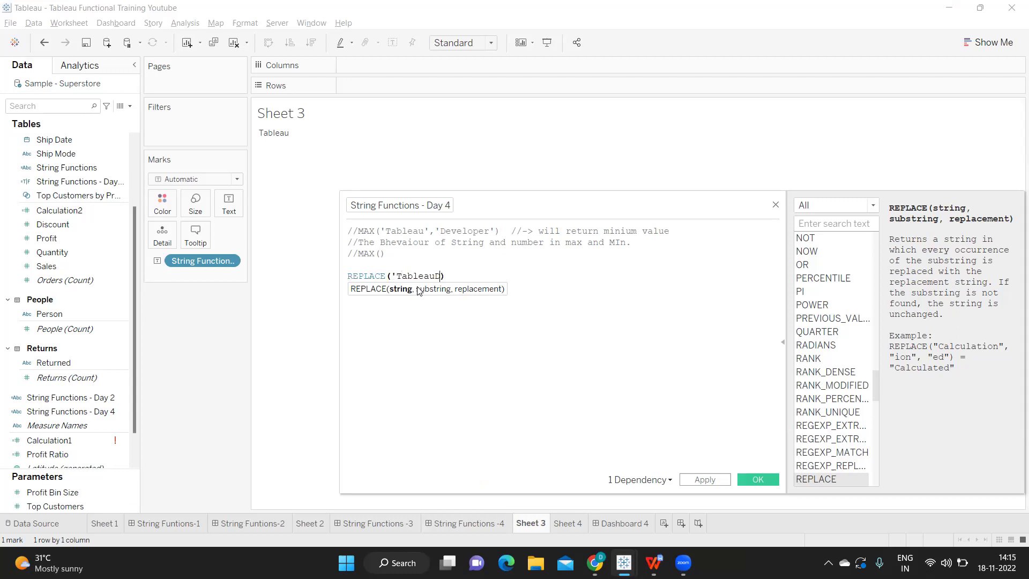
pyautogui.write("eveloper','")
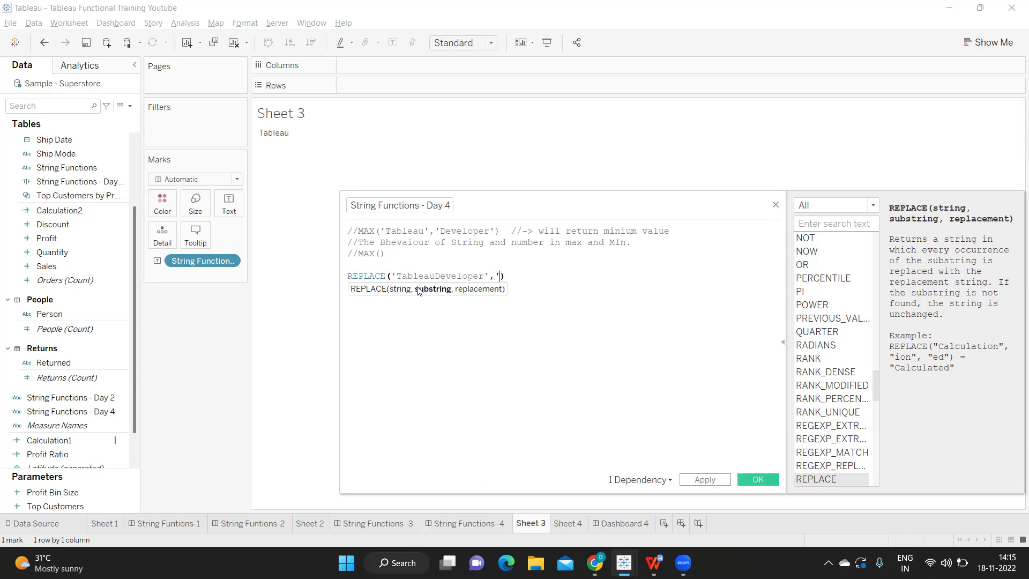
pyautogui.write("Developer','Admin'")
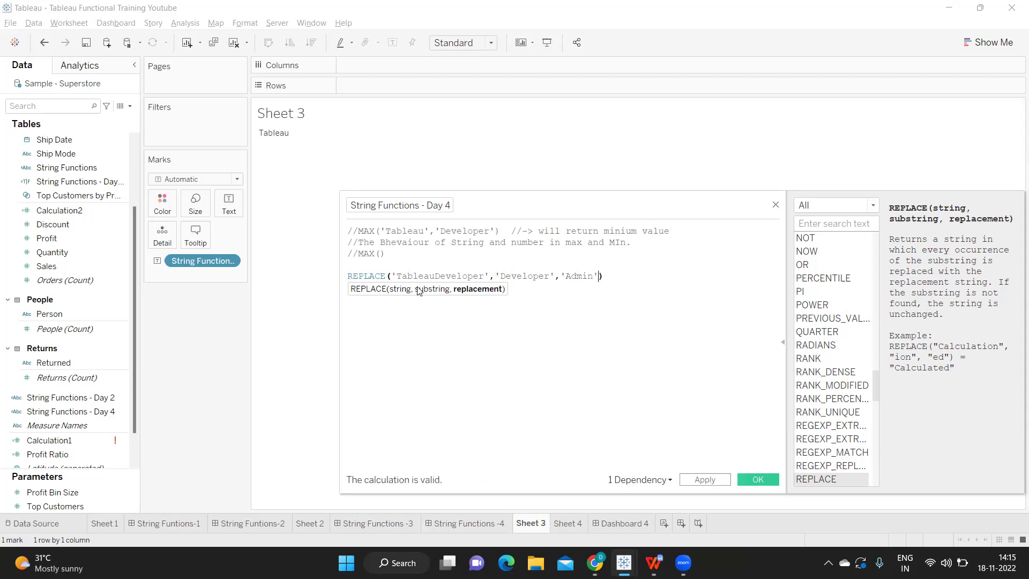
# Review the string, substring and replacement arguments of REPLACE, apply the calculation, and check the value in the view
pyautogui.click(432, 355)
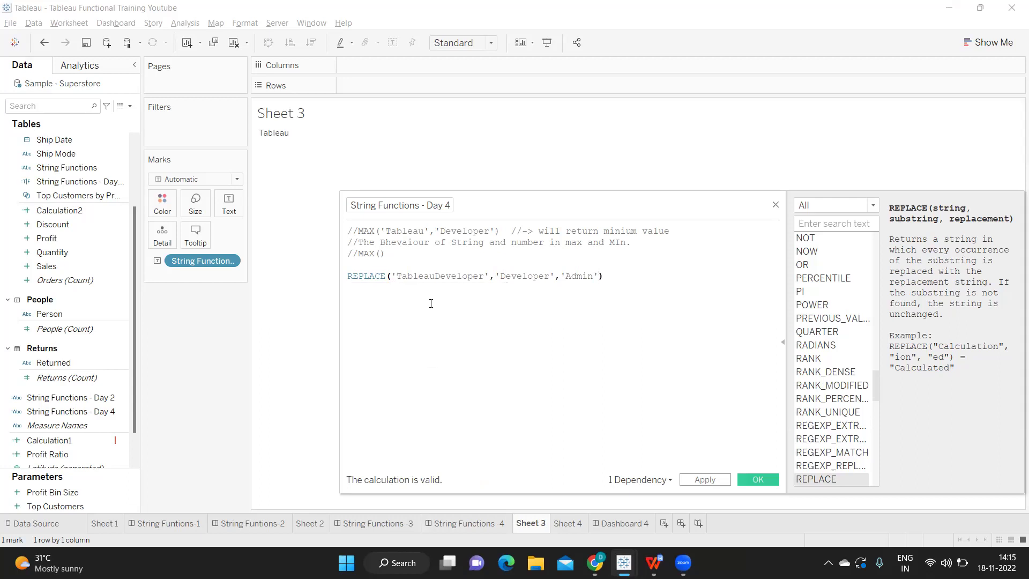
pyautogui.doubleClick(431, 276)
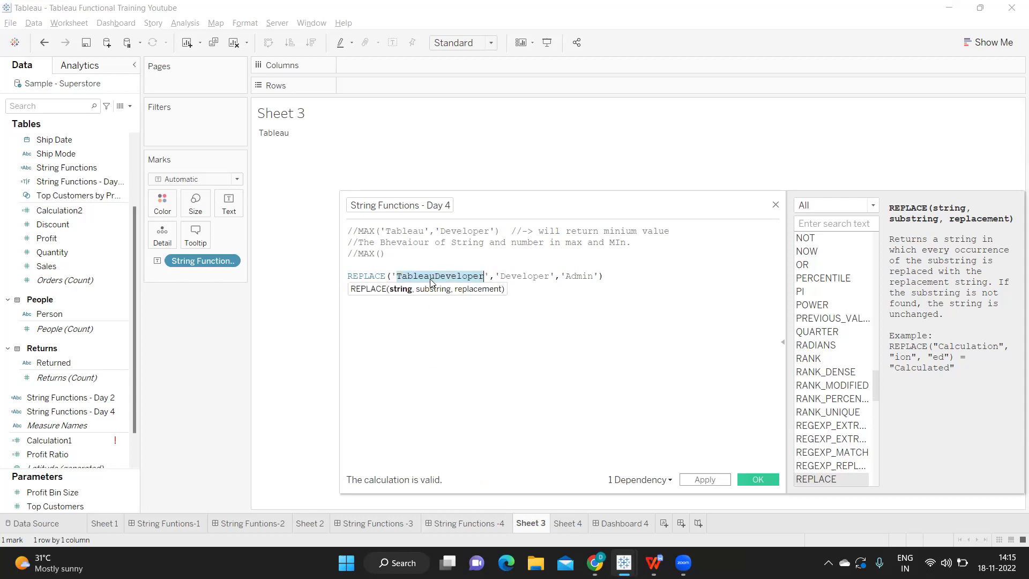
pyautogui.click(437, 276)
pyautogui.moveTo(437, 277); pyautogui.dragTo(549, 277)
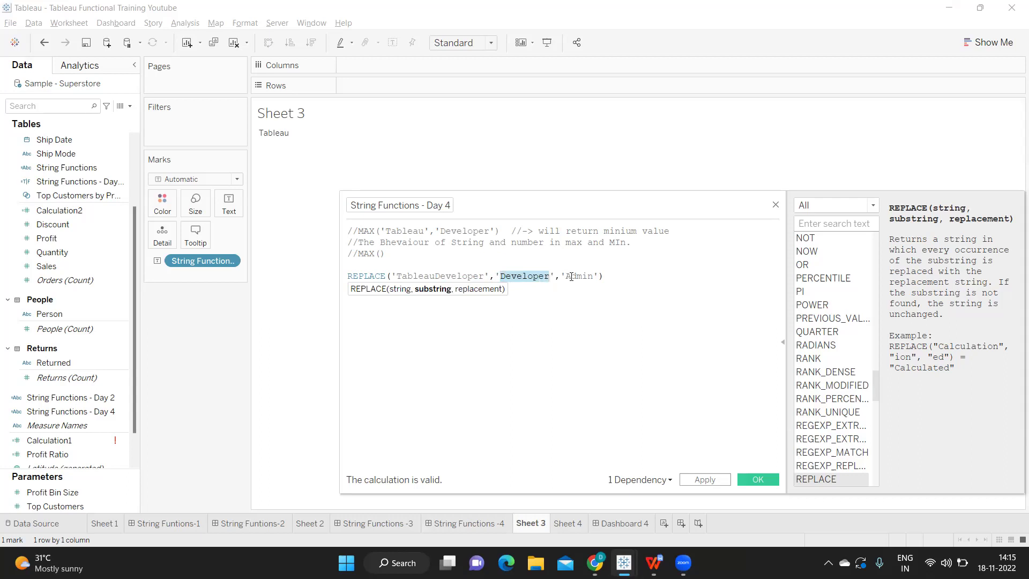
pyautogui.doubleClick(572, 277)
pyautogui.click(414, 275)
pyautogui.click(580, 276)
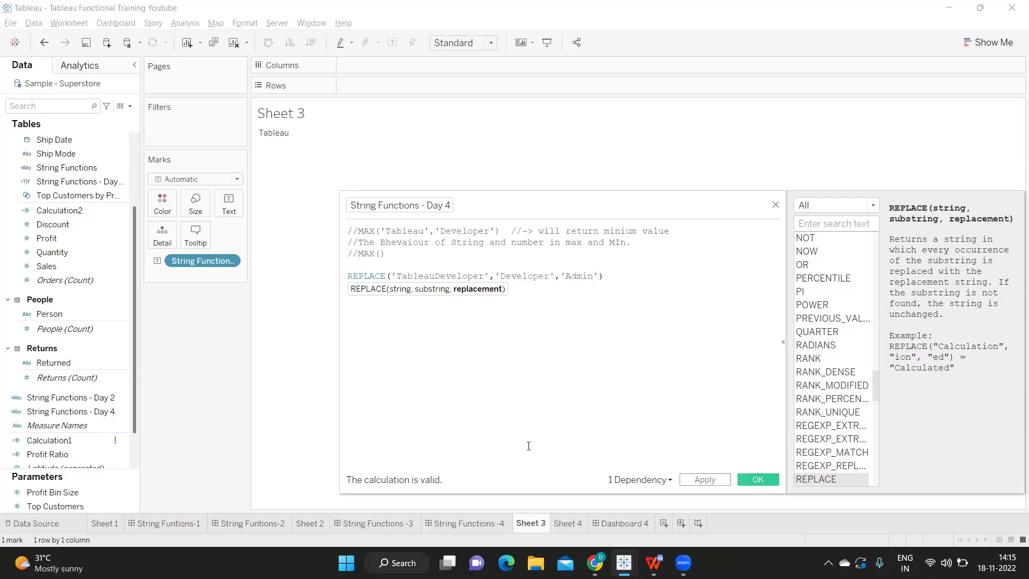
pyautogui.click(705, 480)
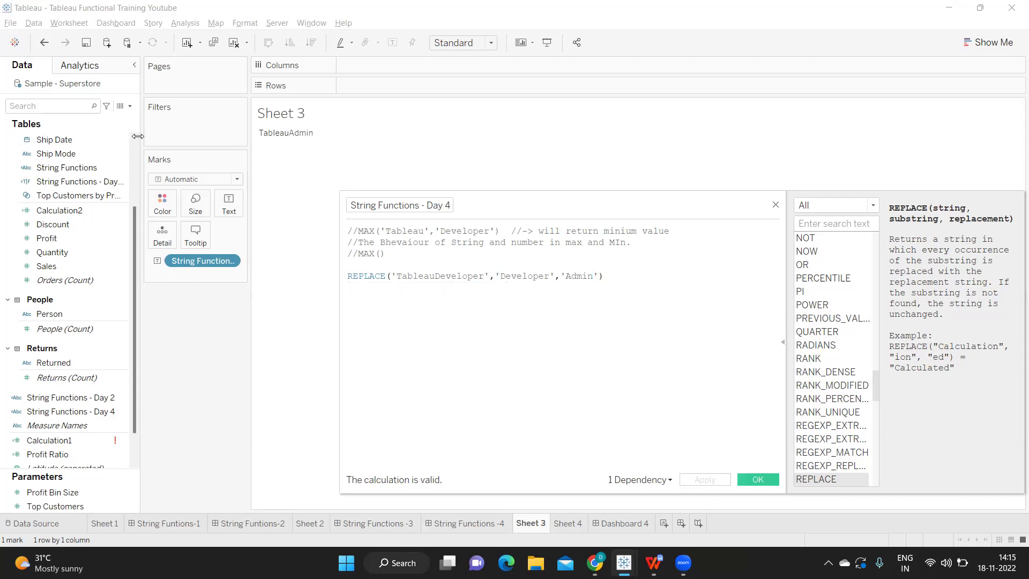
pyautogui.moveTo(282, 140)
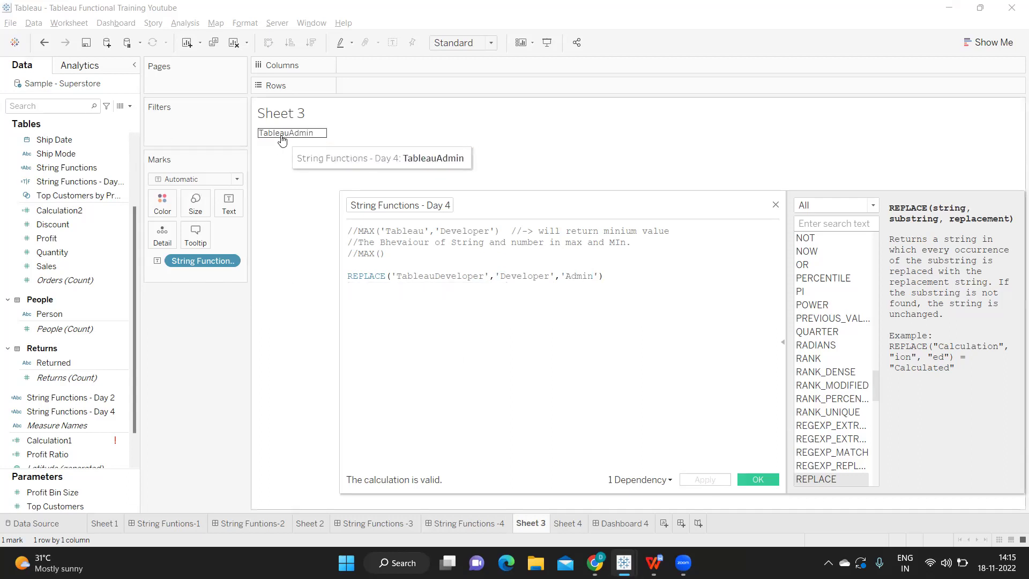
# Insert a space before Admin in the replacement argument, apply the calculation, and check the value in the view
pyautogui.click(567, 277)
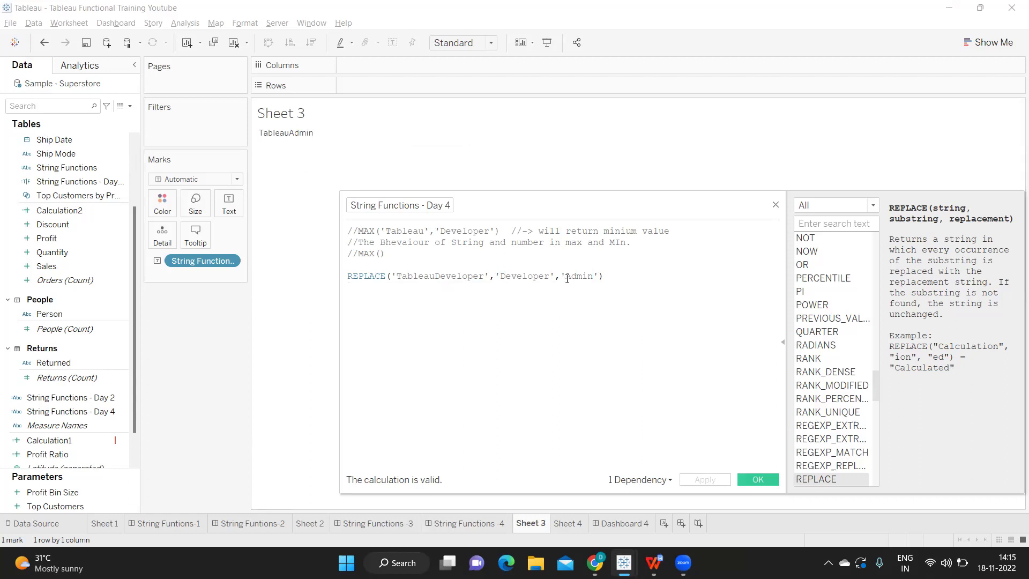
pyautogui.click(700, 479)
pyautogui.moveTo(287, 139)
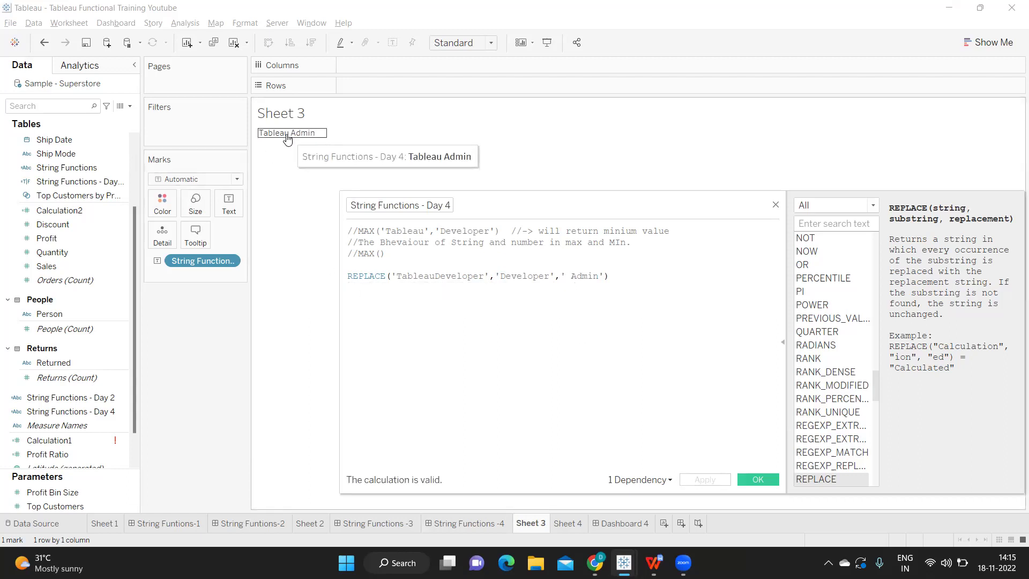
# Comment out the REPLACE formula for 'TableauDeveloper' with // and leave the formula editor ready below it
pyautogui.click(349, 276)
pyautogui.write('//')
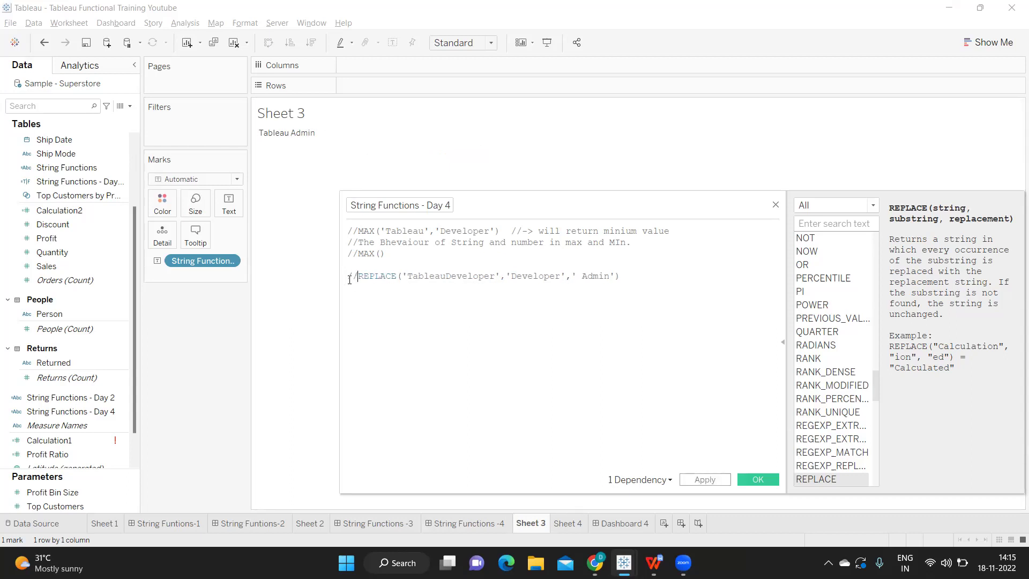
pyautogui.click(658, 275)
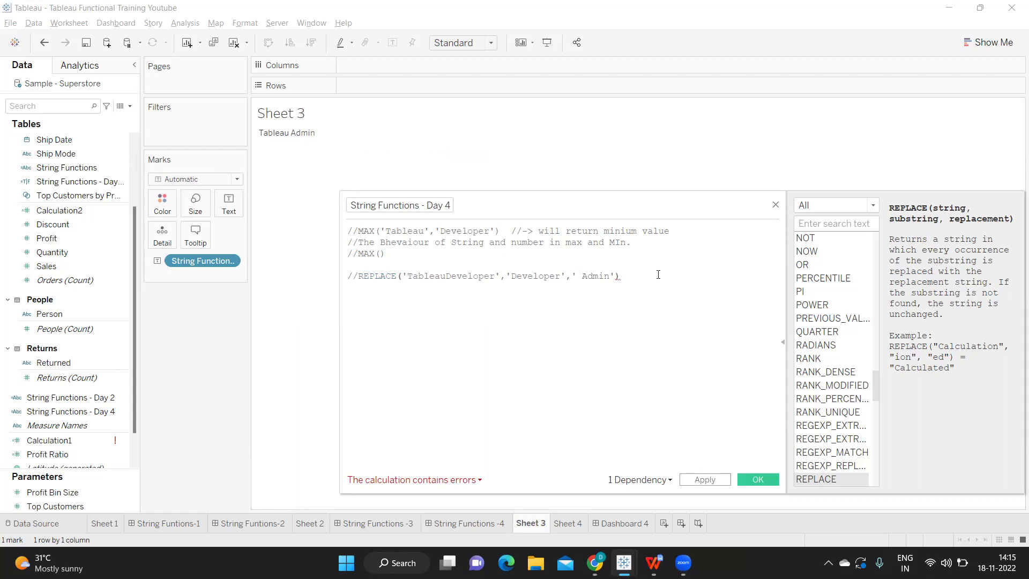
pyautogui.press('Return')
pyautogui.press('Return')
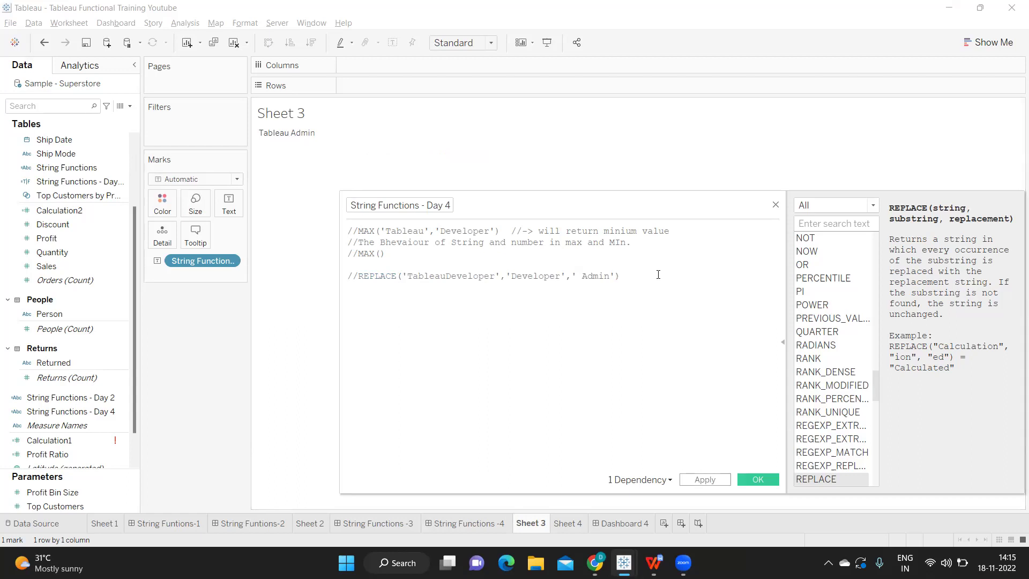
# Search the data fields for 'or', add Order ID to Rows with all members, and browse the listed IDs
pyautogui.click(66, 101)
pyautogui.write('or')
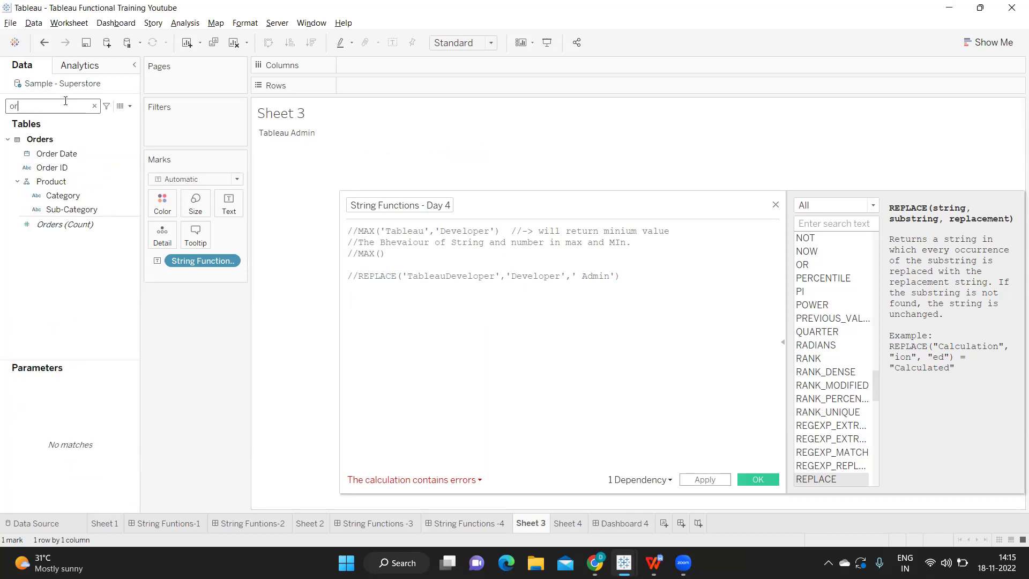
pyautogui.moveTo(41, 168); pyautogui.dragTo(327, 409)
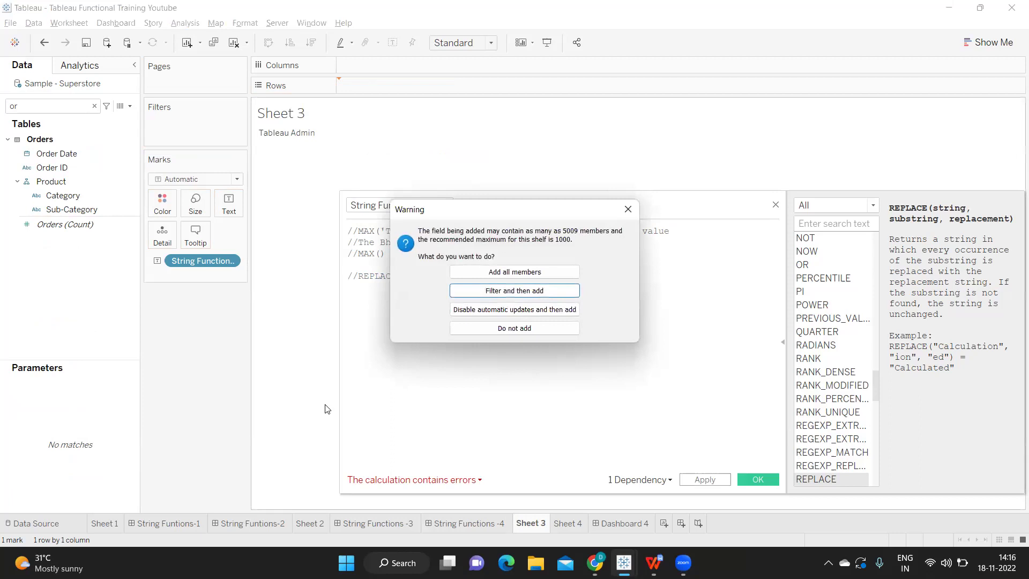
pyautogui.click(495, 278)
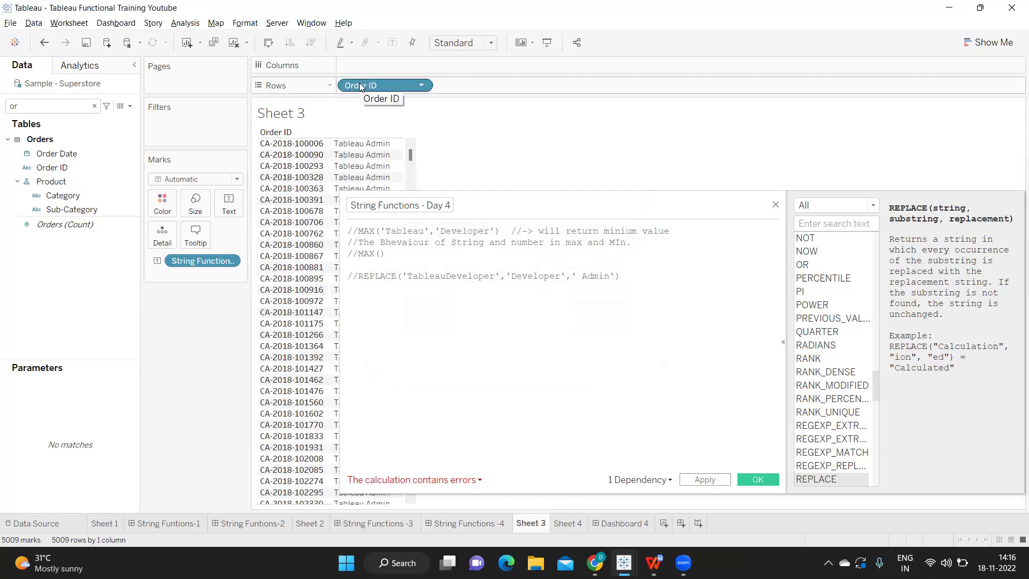
pyautogui.scroll(-20, 274, 335)
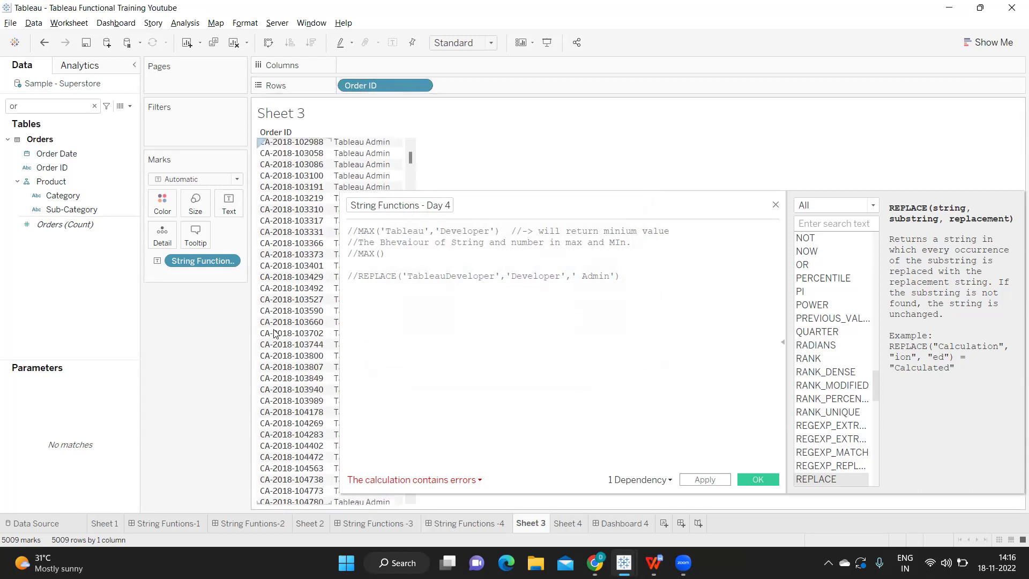
pyautogui.scroll(5, 275, 335)
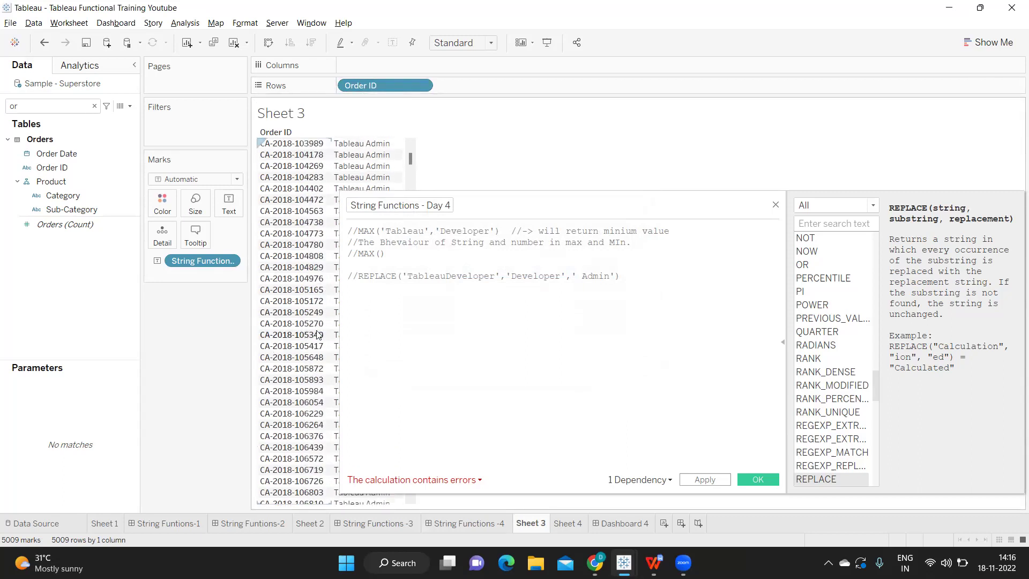
# Start a new REPLACE formula below the commented one, with the [Order ID] field as its string argument
pyautogui.click(634, 278)
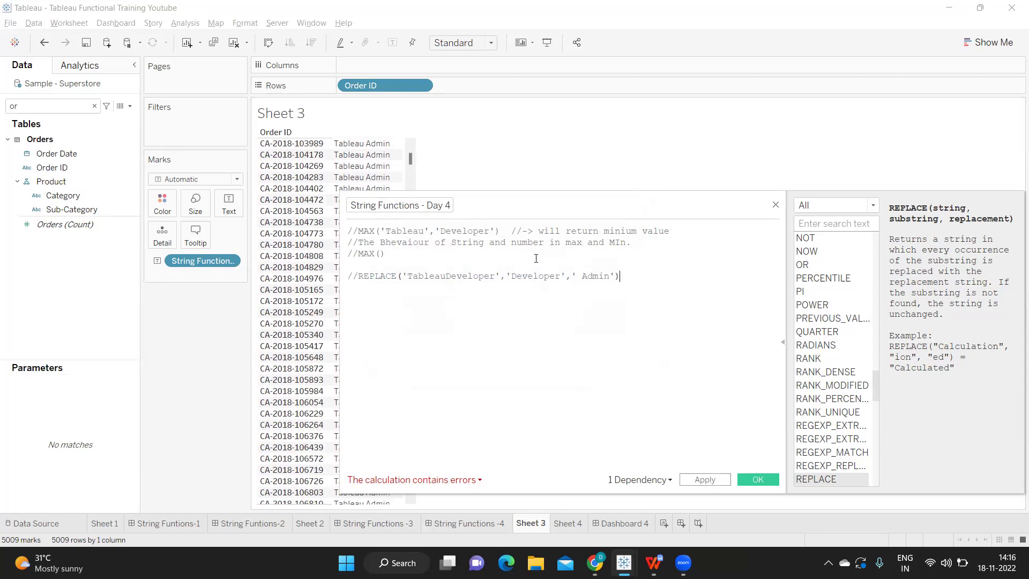
pyautogui.press('Return')
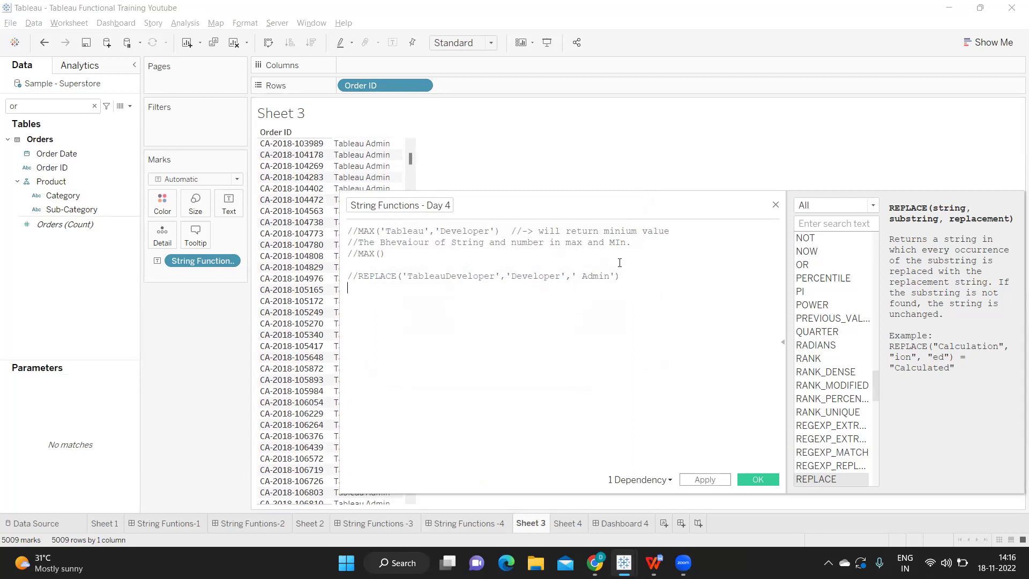
pyautogui.write('REPL')
pyautogui.press('Return')
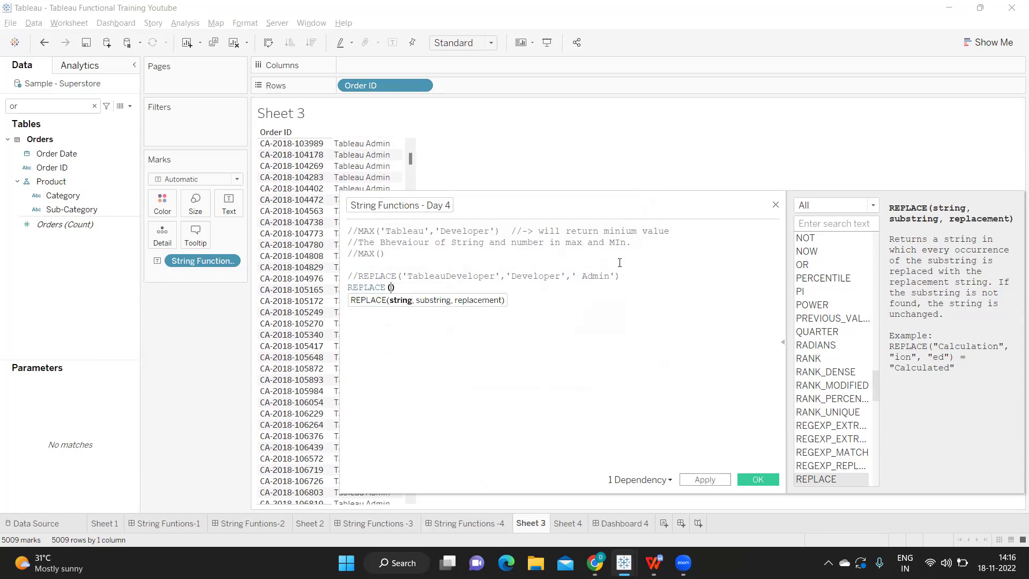
pyautogui.write('ord')
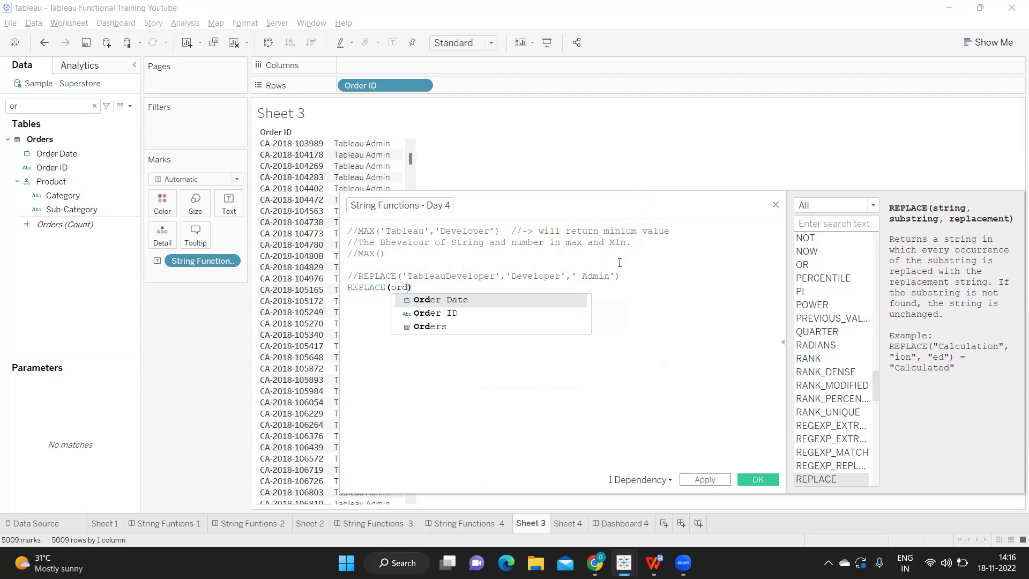
pyautogui.press('Down')
pyautogui.press('Return')
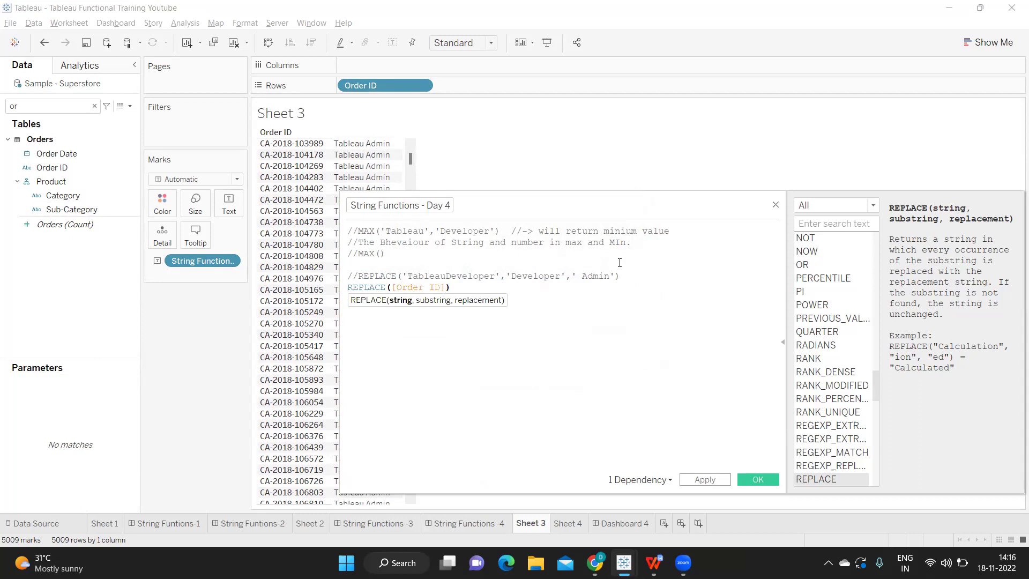
# Complete the formula with substring 'CA' and replacement 'CANADA', apply it, and move the calculation editor clear of the view's values
pyautogui.write(", '")
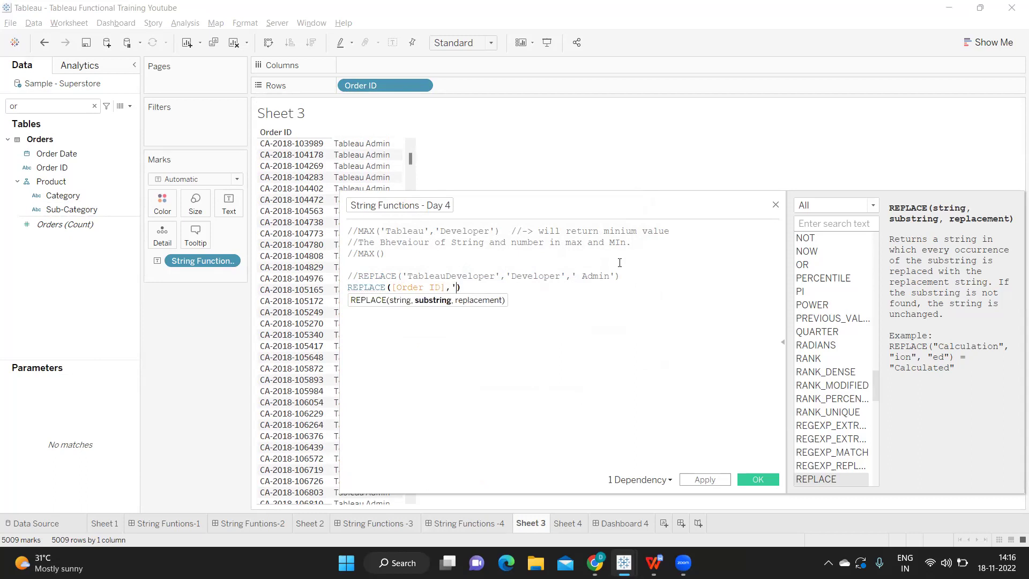
pyautogui.write("CA',")
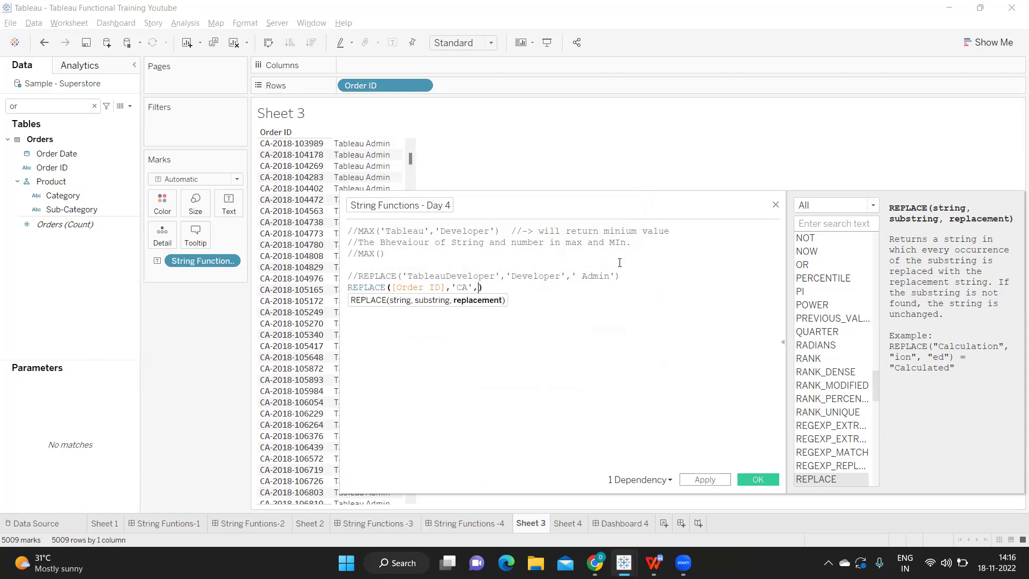
pyautogui.write("'CANADA'")
pyautogui.click(704, 479)
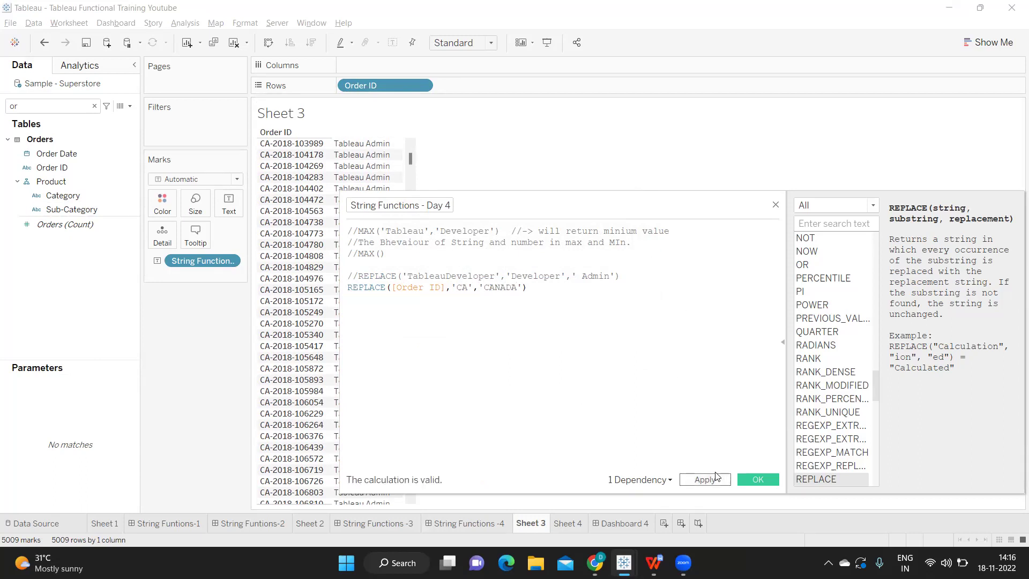
pyautogui.moveTo(572, 214); pyautogui.dragTo(759, 193)
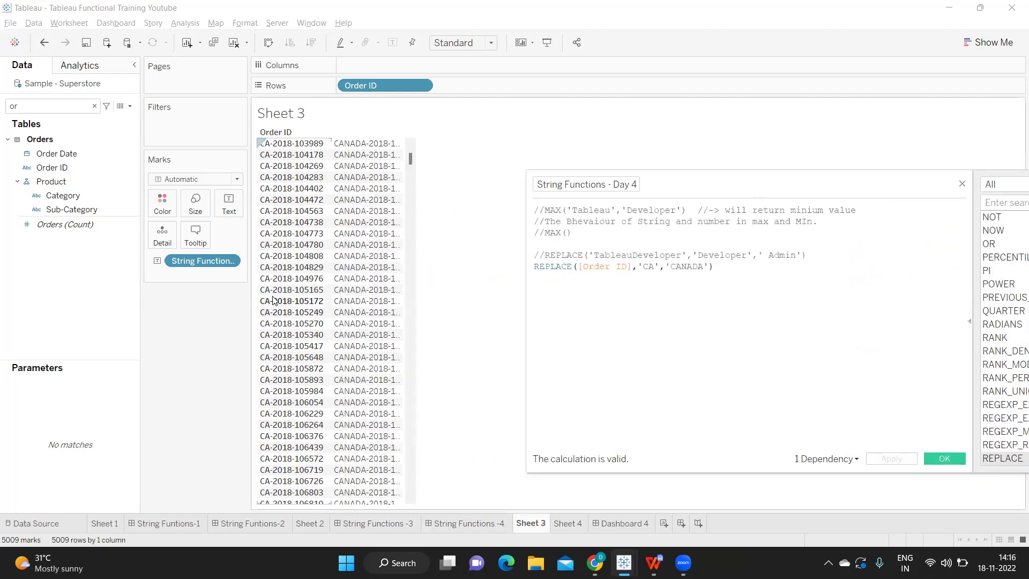
# Check the US order IDs in the view and open an outer REPLACE call on a new line above the existing [Order ID] formula
pyautogui.moveTo(345, 316)
pyautogui.moveTo(412, 165); pyautogui.dragTo(419, 449)
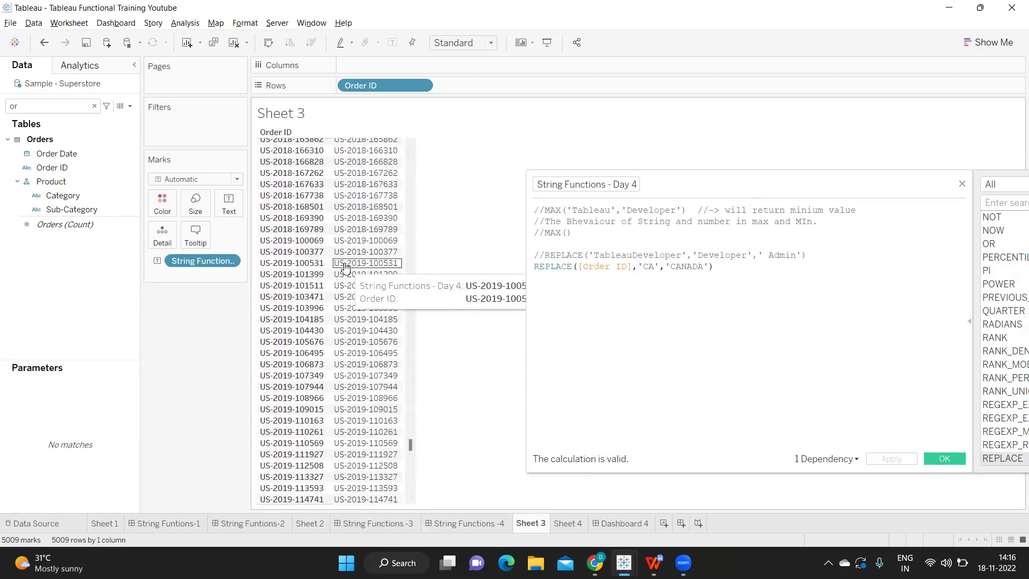
pyautogui.click(718, 267)
pyautogui.press('Return')
pyautogui.hotkey('shift', 'Up')
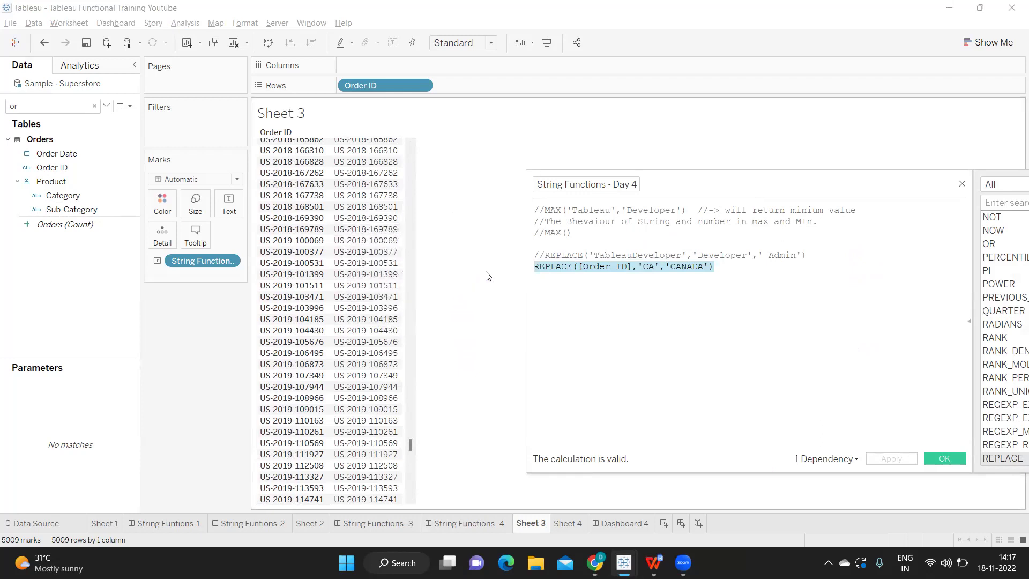
pyautogui.click(535, 267)
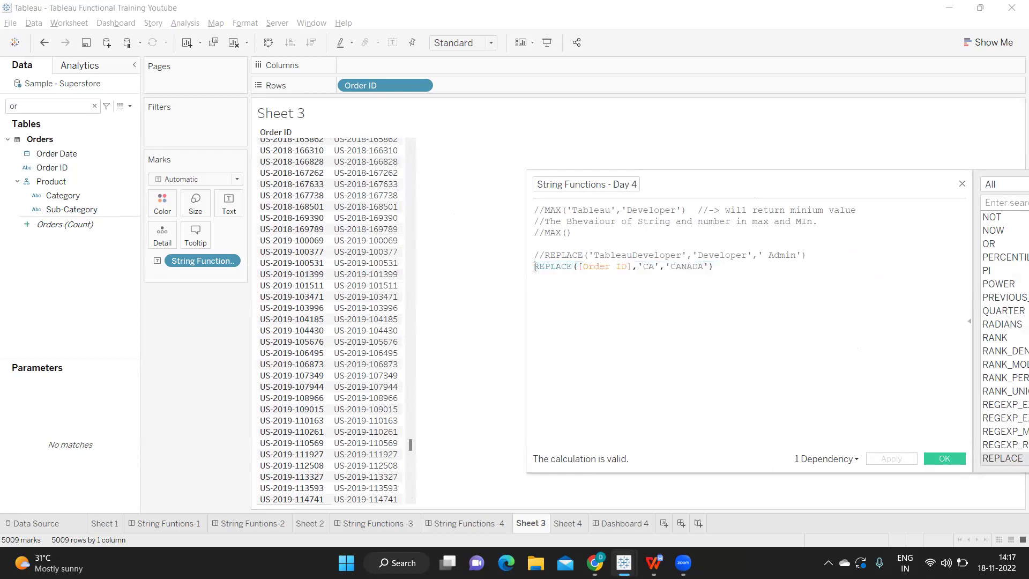
pyautogui.press('Return')
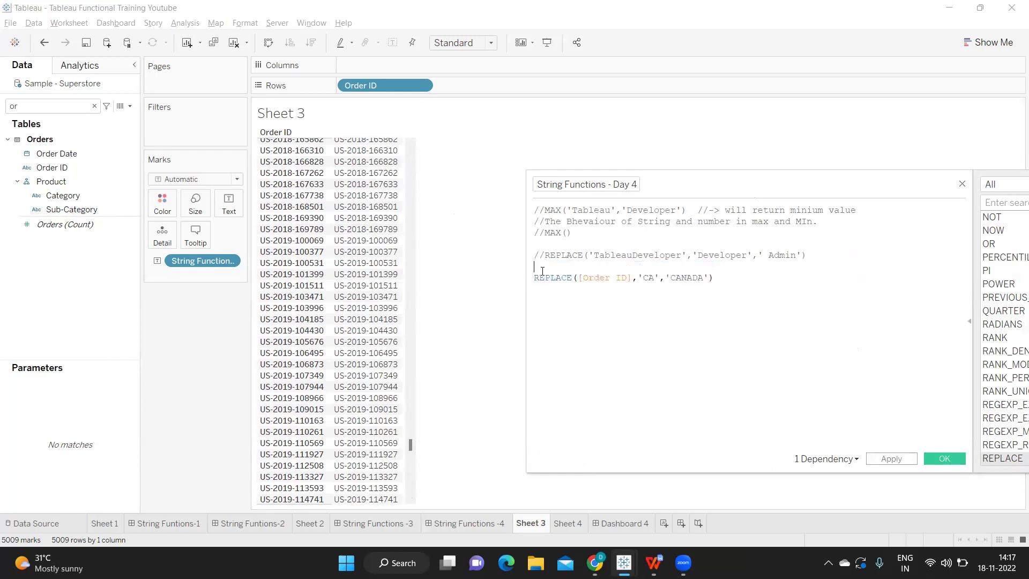
pyautogui.write('rep')
pyautogui.press('Return')
pyautogui.press('Delete')
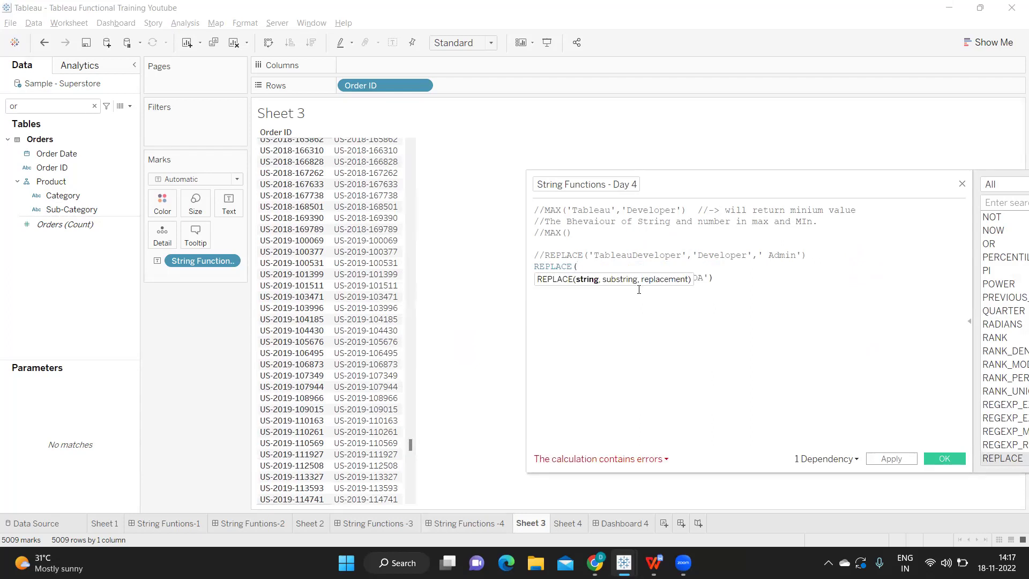
# Complete the outer REPLACE around the inner [Order ID] formula with substring 'US' and replacement 'AMERICA'
pyautogui.click(671, 297)
pyautogui.moveTo(725, 276); pyautogui.dragTo(527, 276)
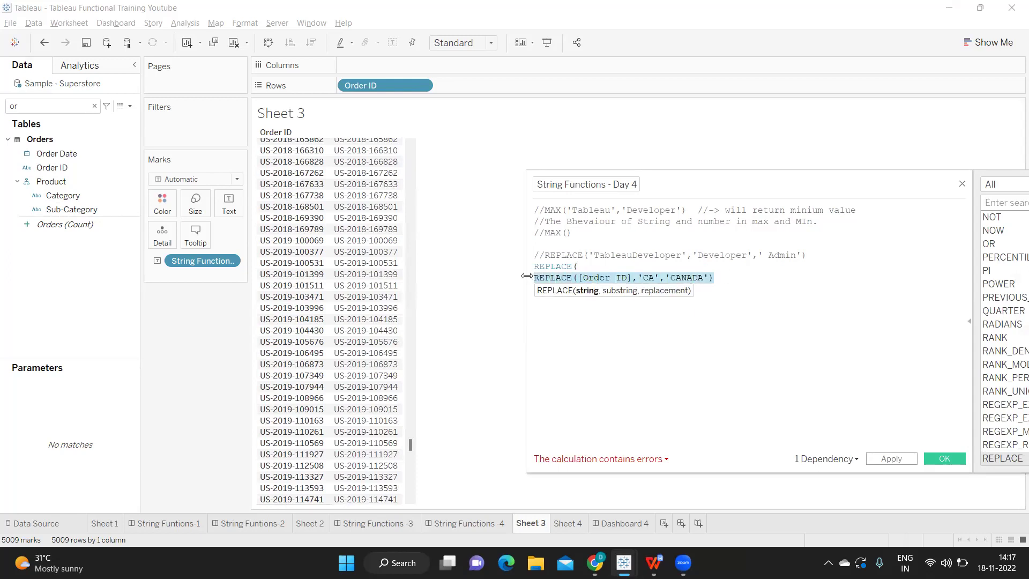
pyautogui.click(655, 283)
pyautogui.click(683, 278)
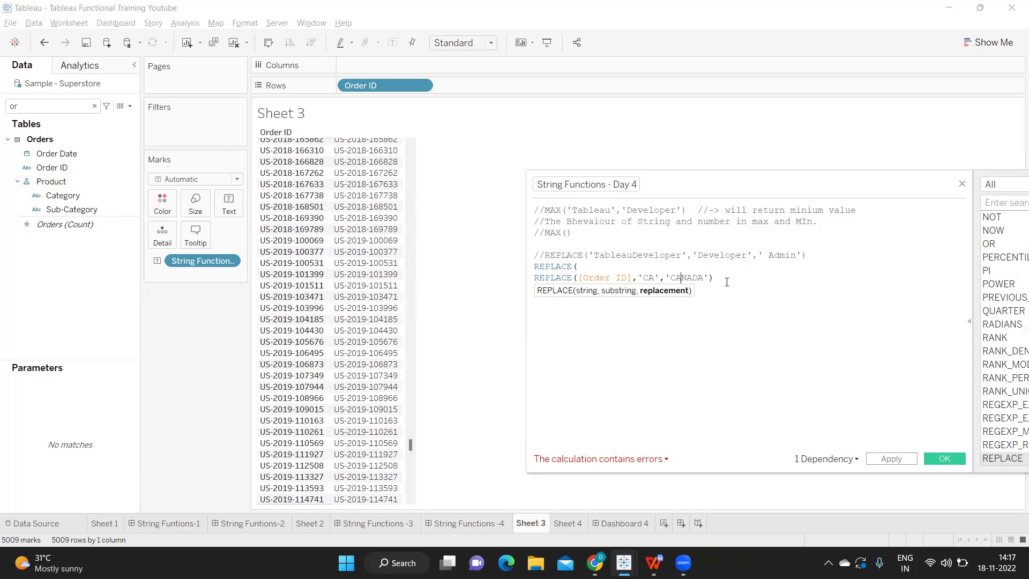
pyautogui.doubleClick(547, 272)
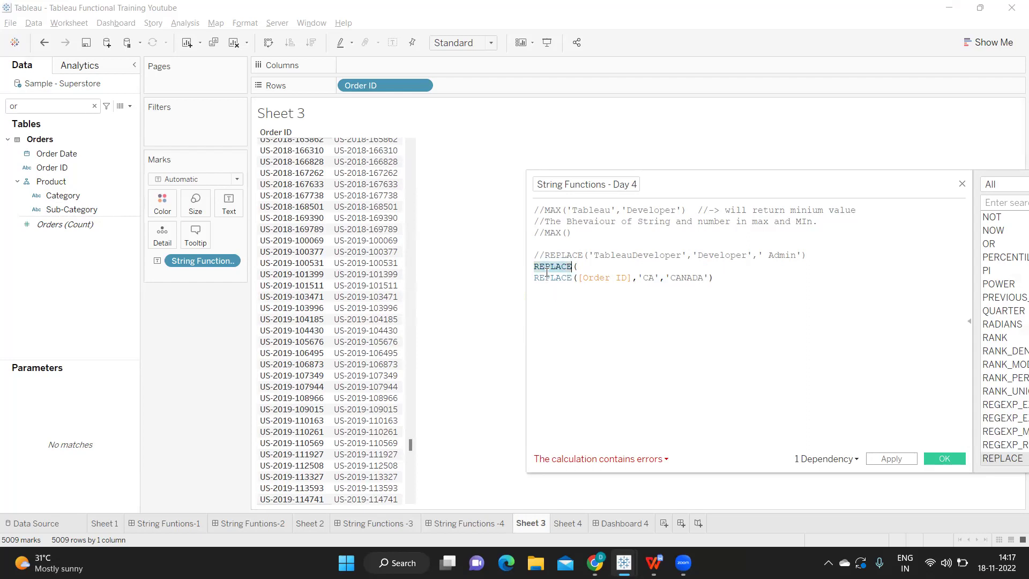
pyautogui.click(712, 277)
pyautogui.write(',')
pyautogui.write("'")
pyautogui.write('US')
pyautogui.press('BackSpace')
pyautogui.press('BackSpace')
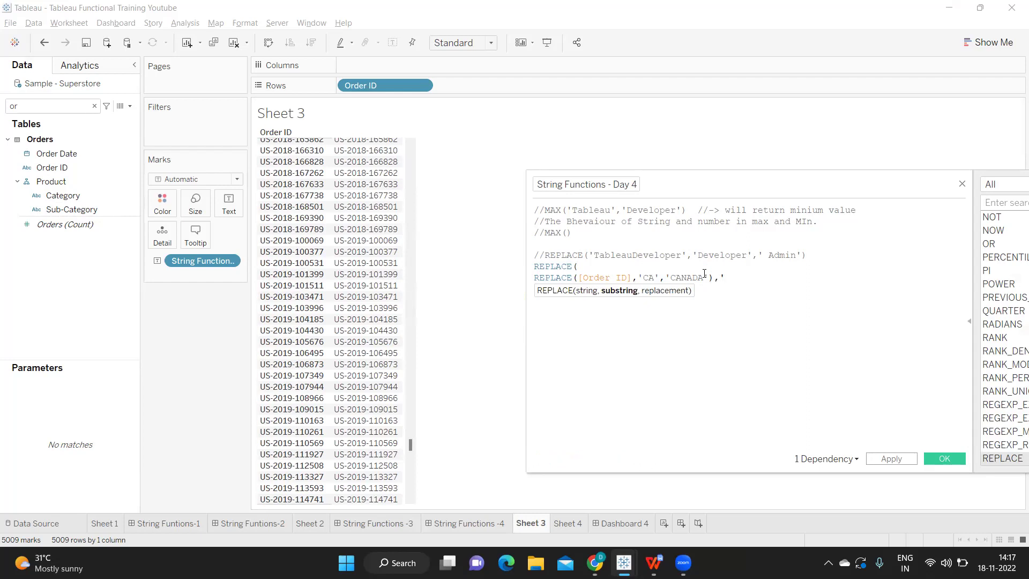
pyautogui.write("US','AM")
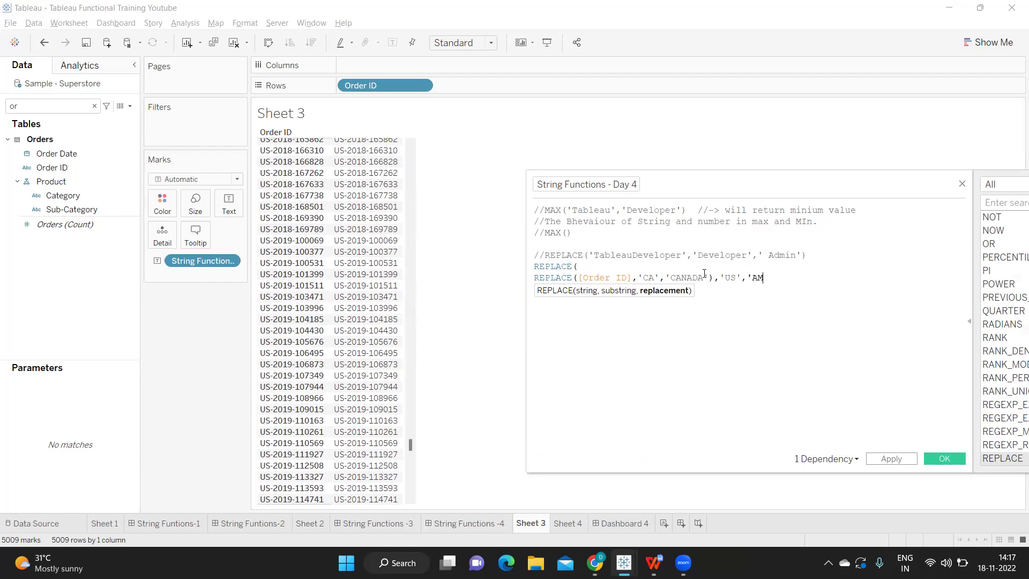
pyautogui.write("ERICA')")
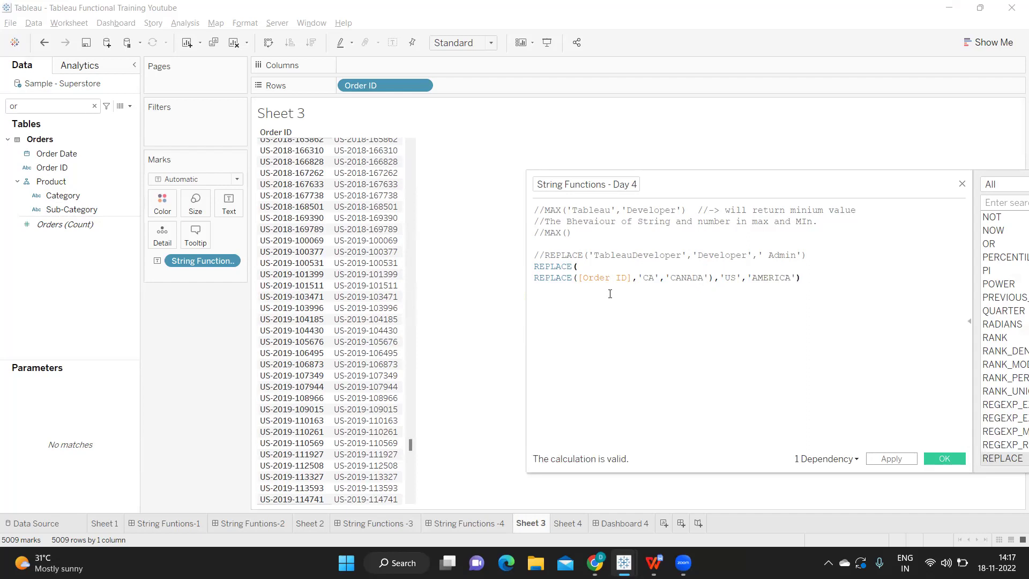
# Undo the accidental text move in the formula, review the replacement arguments, and apply the nested REPLACE calculation
pyautogui.moveTo(535, 278); pyautogui.dragTo(579, 267)
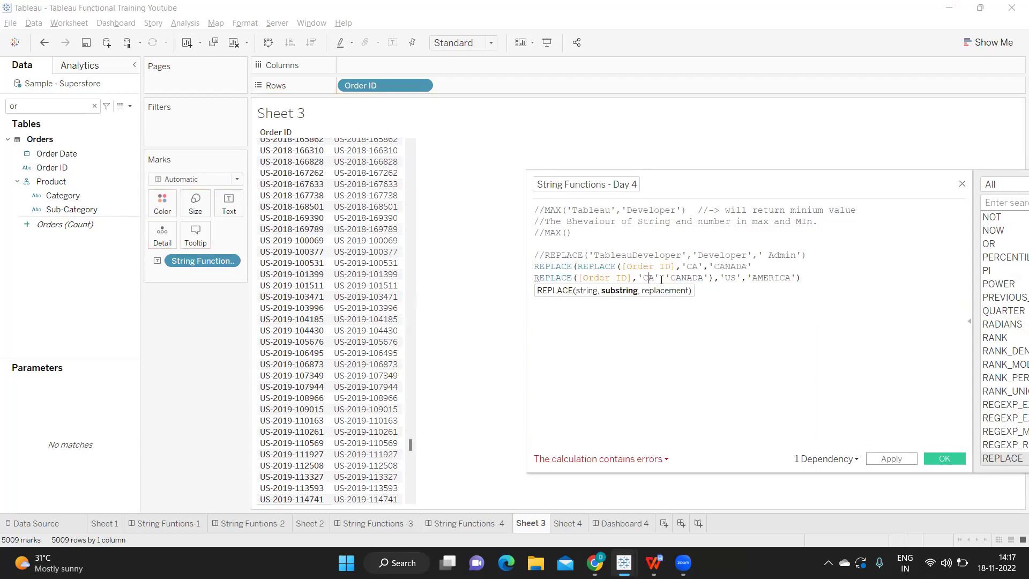
pyautogui.hotkey('ctrl', 'z')
pyautogui.doubleClick(679, 274)
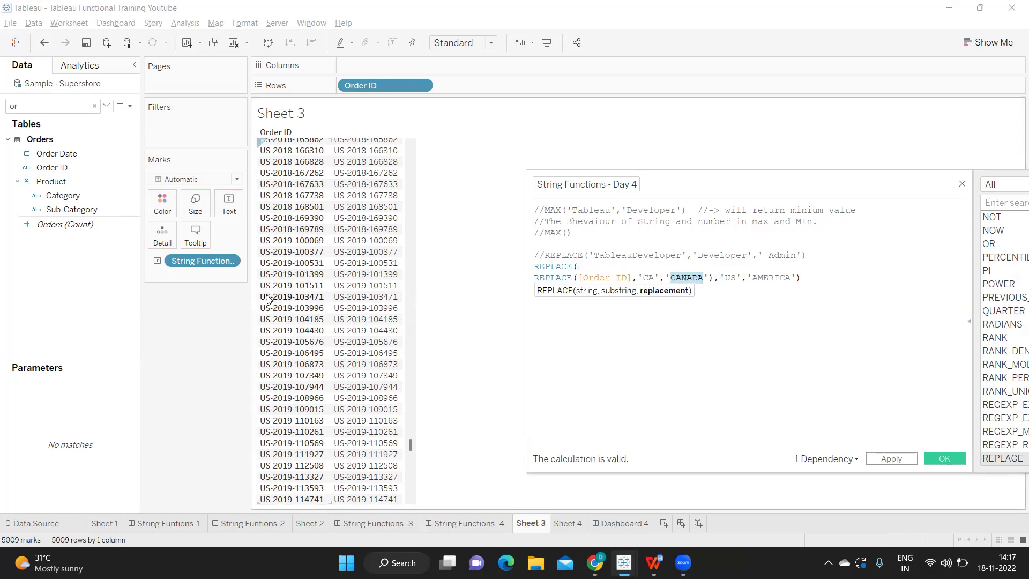
pyautogui.doubleClick(731, 278)
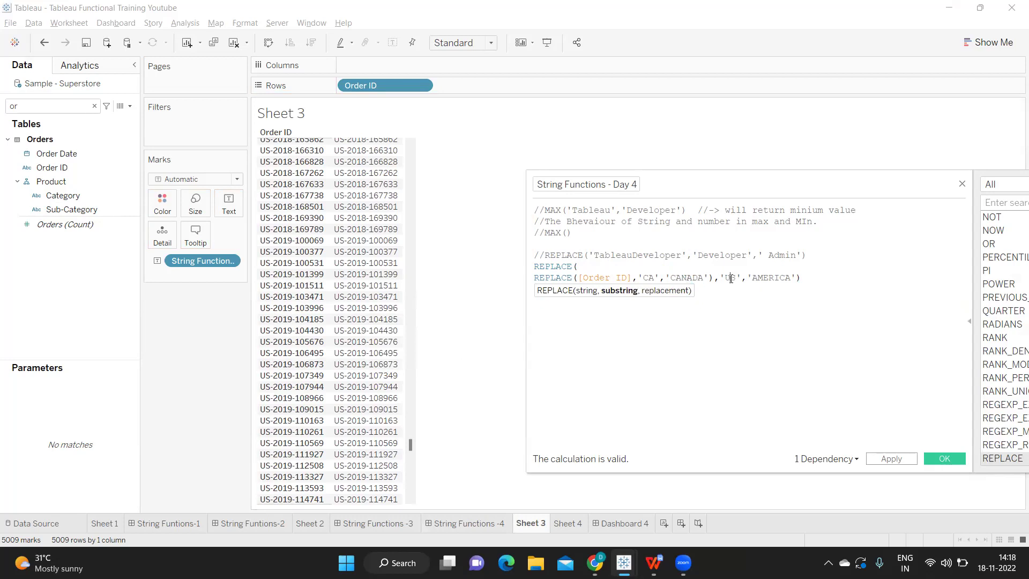
pyautogui.doubleClick(770, 278)
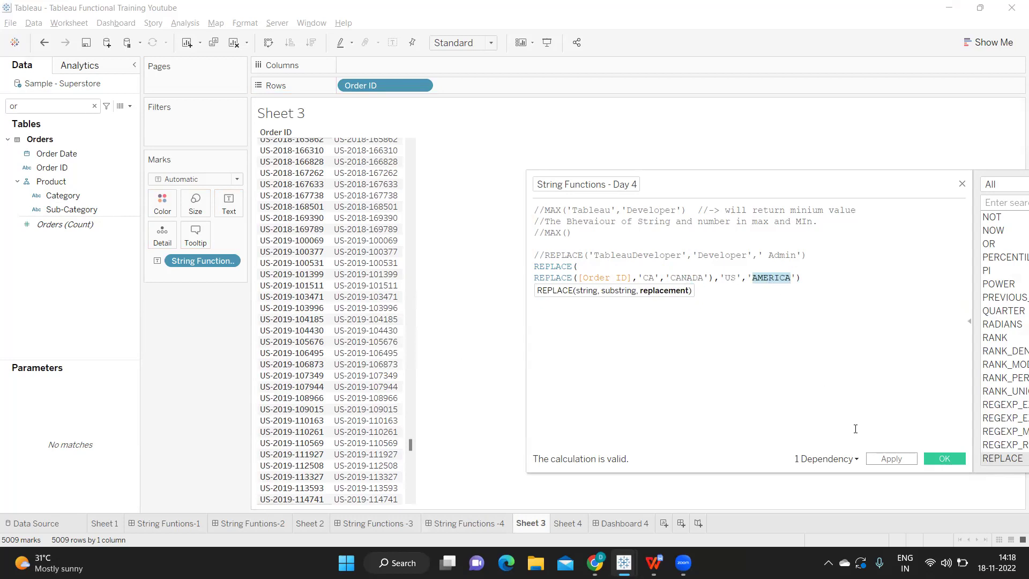
pyautogui.click(875, 461)
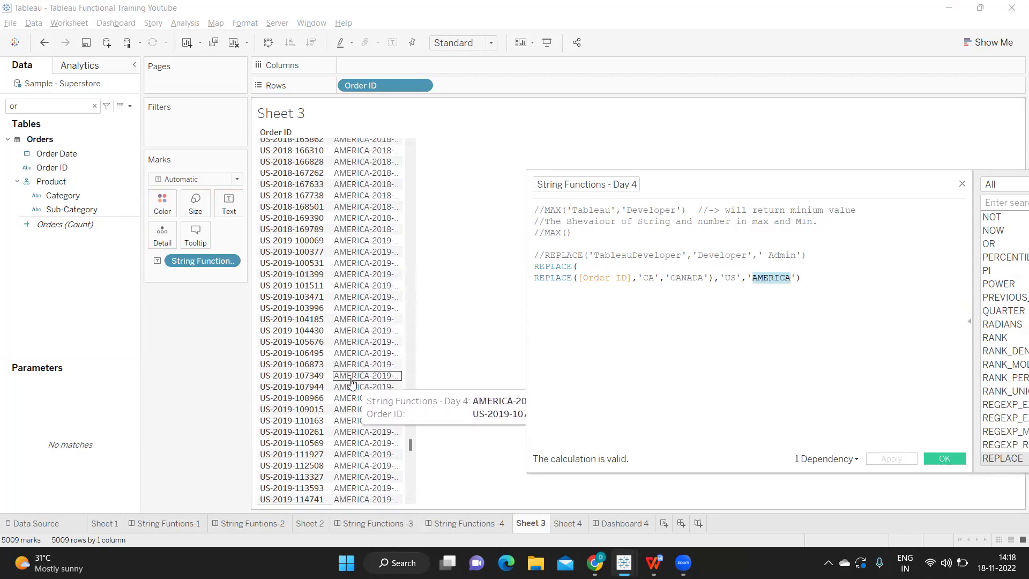
# Join the nested REPLACE formula onto one line and comment it out with //
pyautogui.click(814, 281)
pyautogui.moveTo(814, 280); pyautogui.dragTo(532, 267)
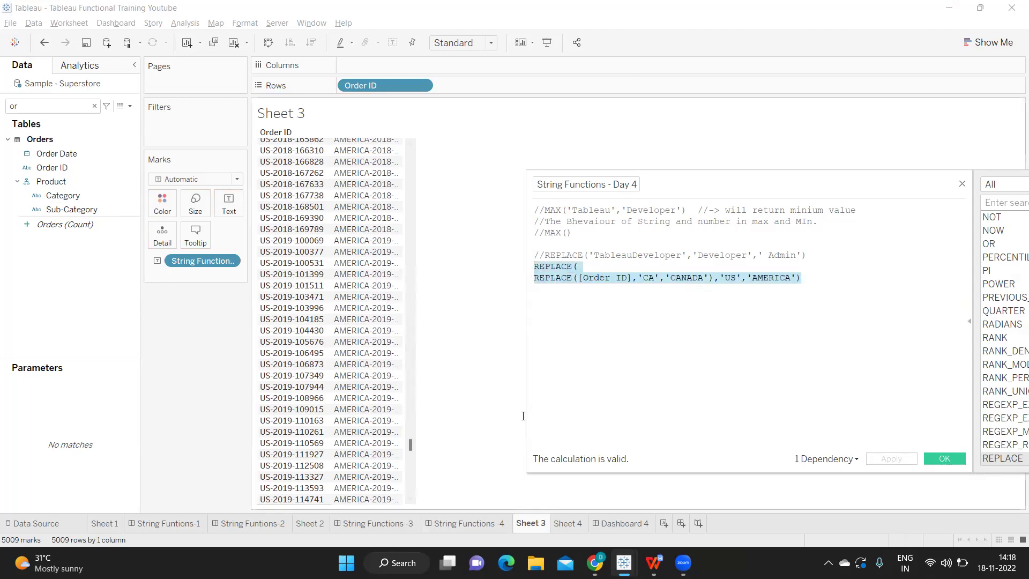
pyautogui.click(595, 266)
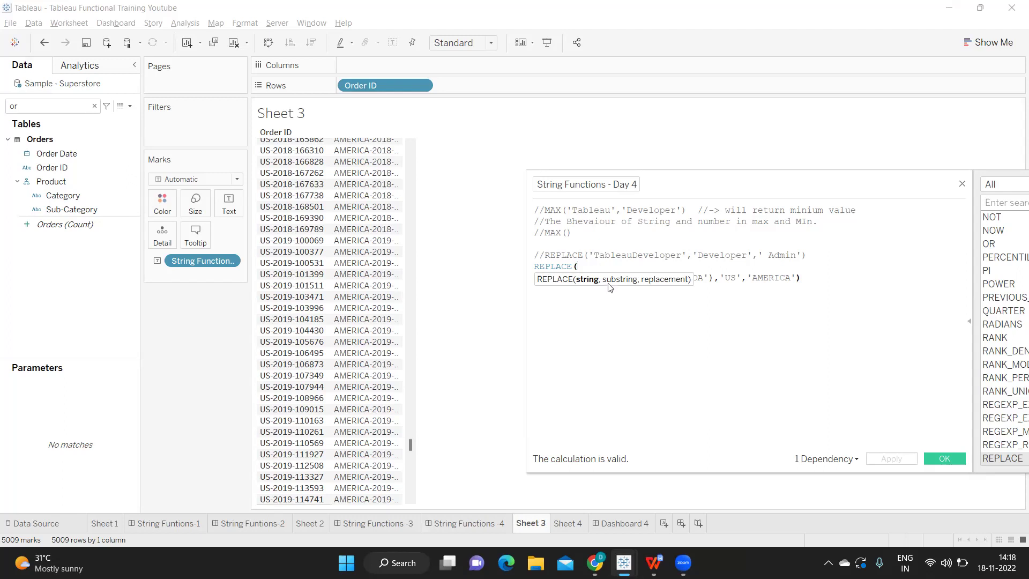
pyautogui.press('Delete')
pyautogui.click(857, 272)
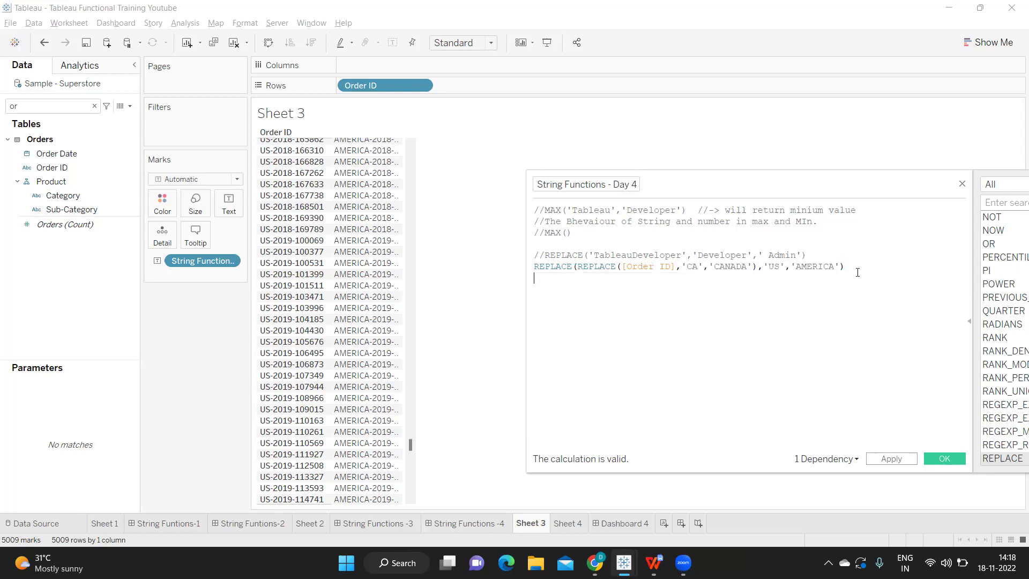
pyautogui.click(535, 266)
pyautogui.write('//')
pyautogui.moveTo(686, 187); pyautogui.dragTo(455, 177)
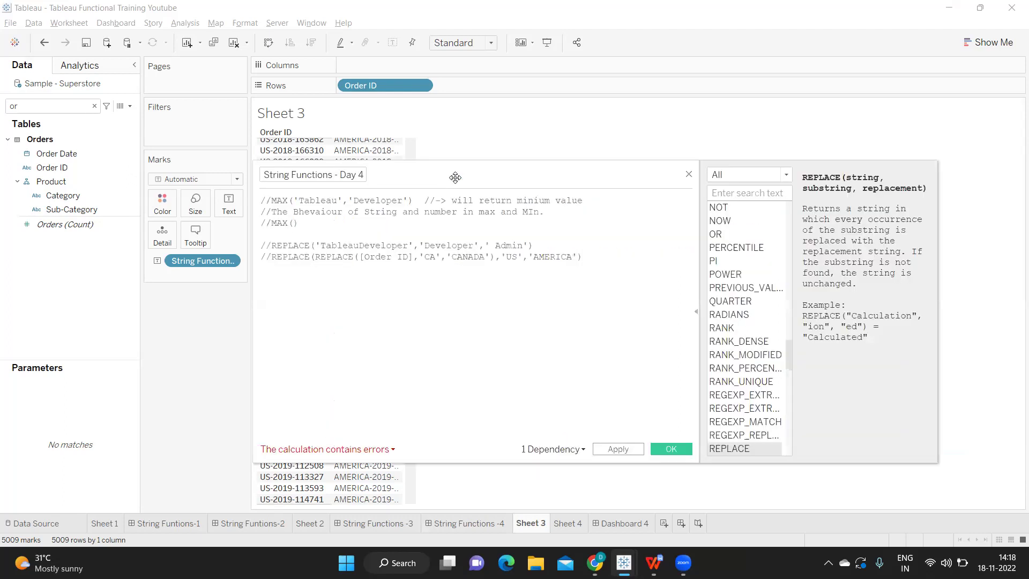
# Start a FIND formula below the commented lines with "Tableau Developer" as its string argument
pyautogui.click(601, 260)
pyautogui.press('Return')
pyautogui.write('FIN')
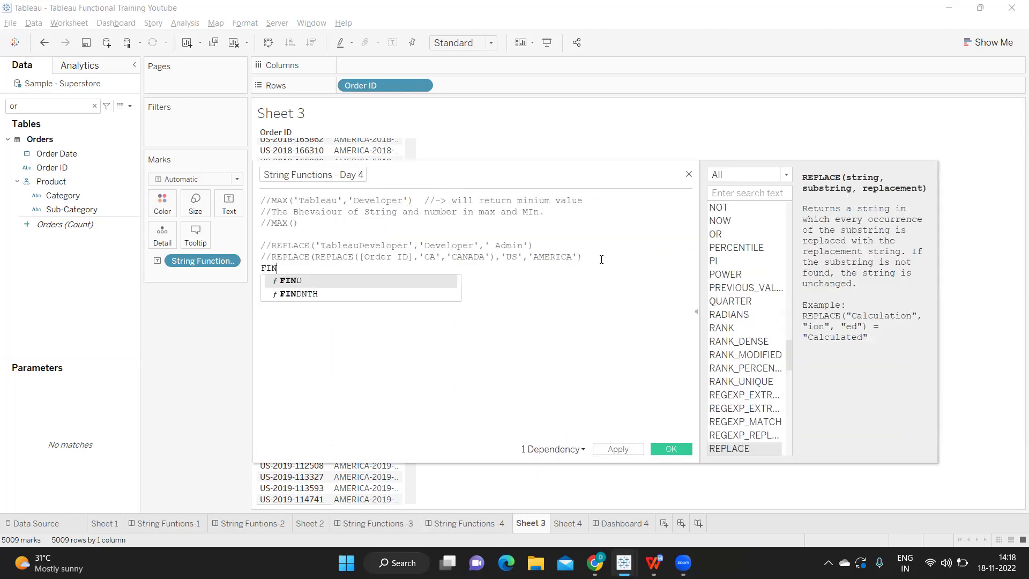
pyautogui.press('Return')
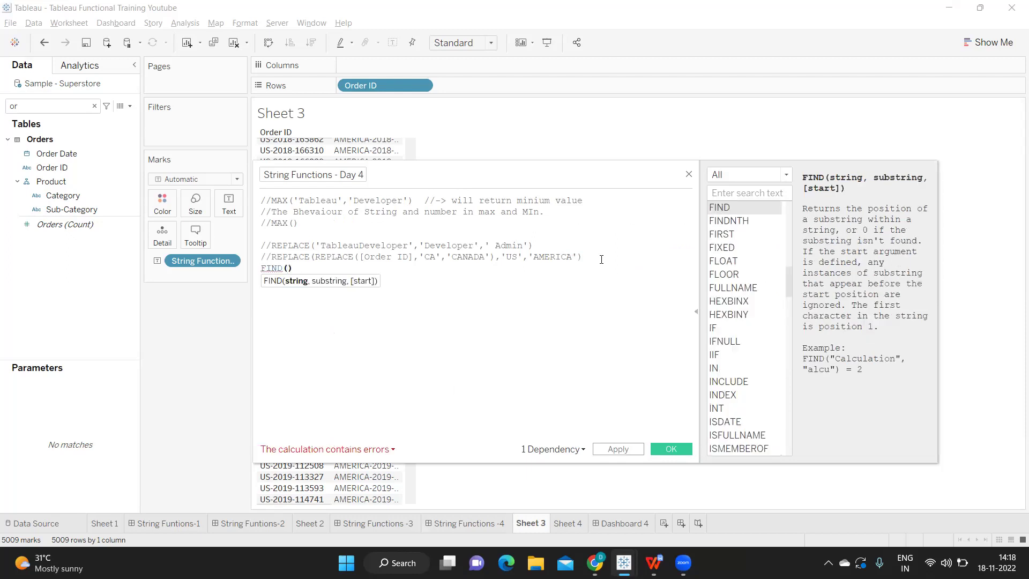
pyautogui.write('"')
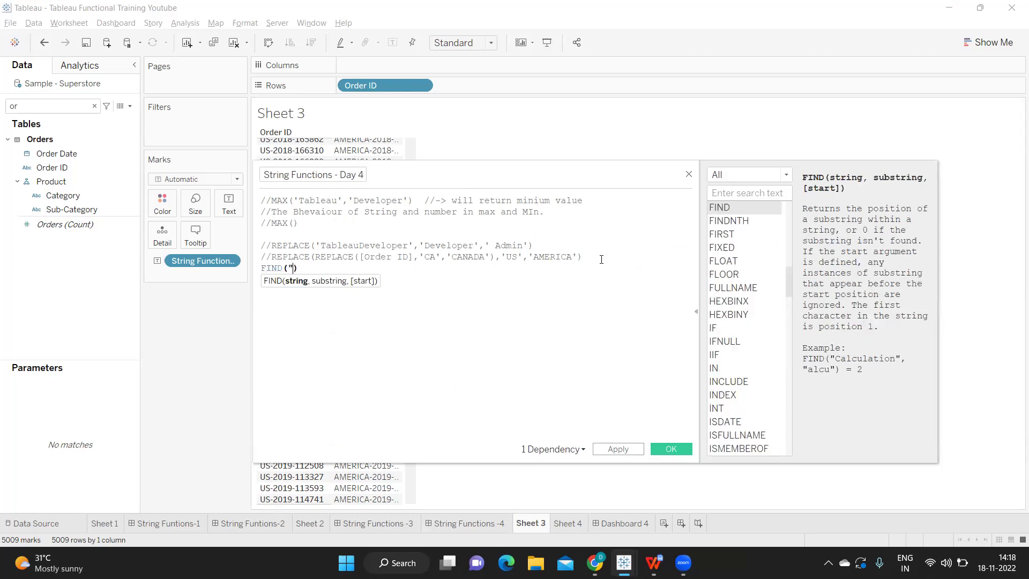
pyautogui.write('t')
pyautogui.press('BackSpace')
pyautogui.write('Tableau Developer"')
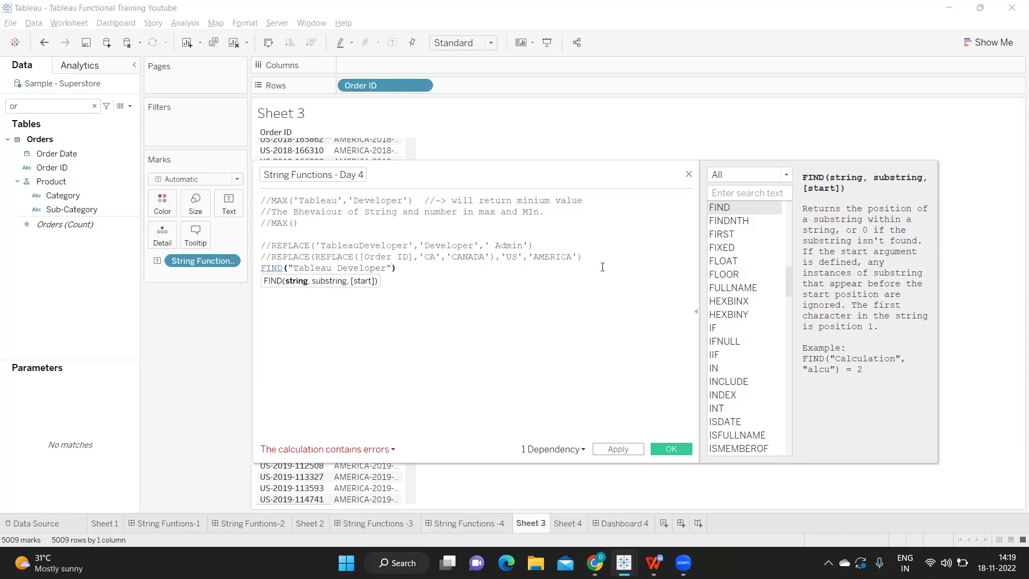
# Complete the FIND formula with a single space ' ' as the substring, apply it, and move the calculation editor to uncover the view's rows
pyautogui.write(',')
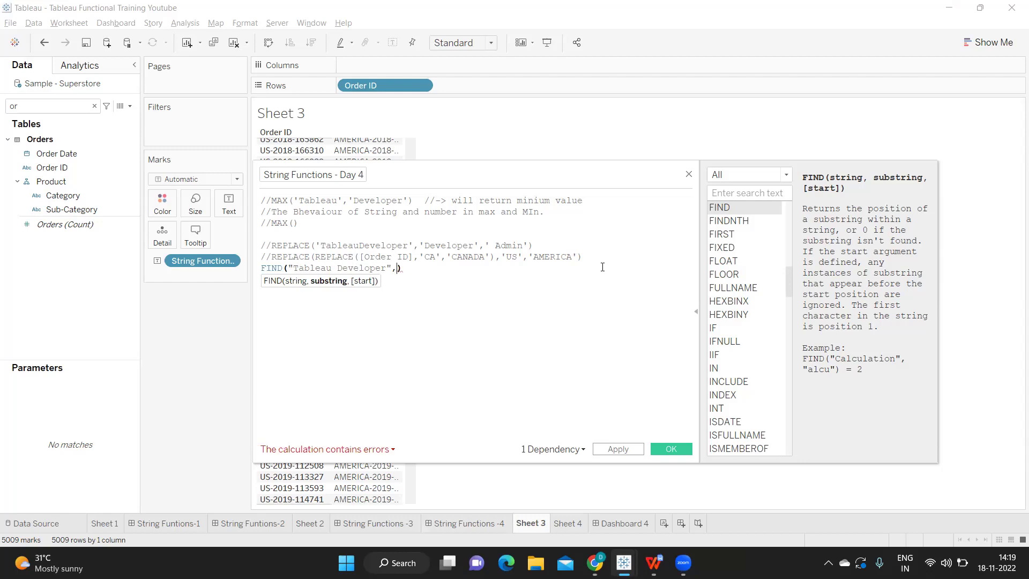
pyautogui.write("' '")
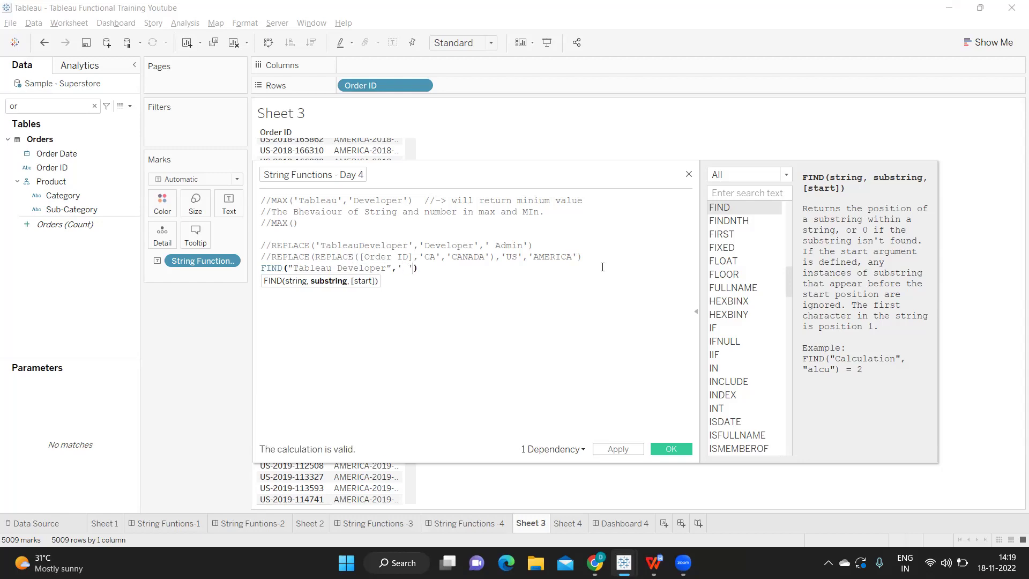
pyautogui.click(336, 268)
pyautogui.doubleClick(335, 268)
pyautogui.click(616, 449)
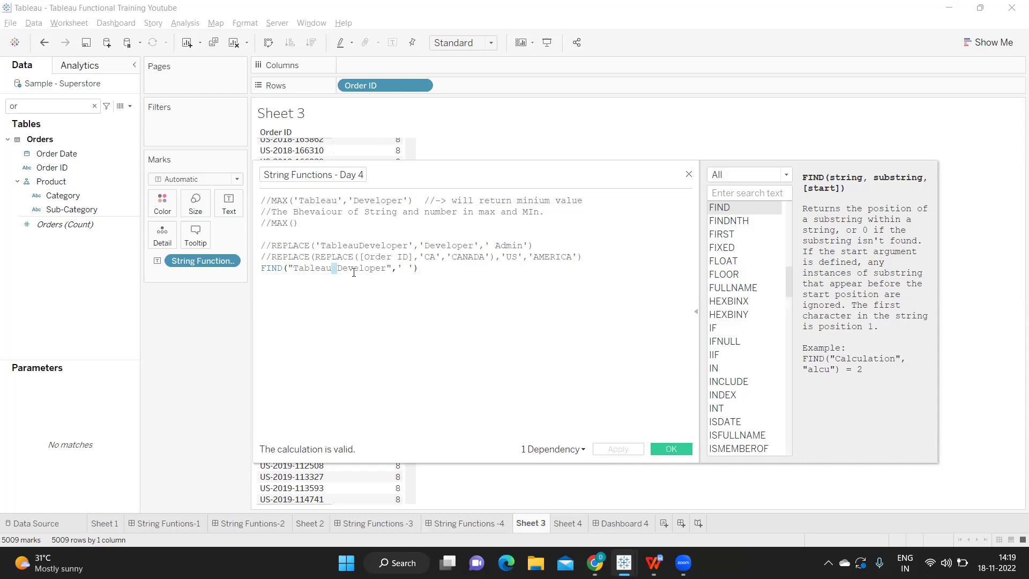
pyautogui.moveTo(340, 269); pyautogui.dragTo(384, 266)
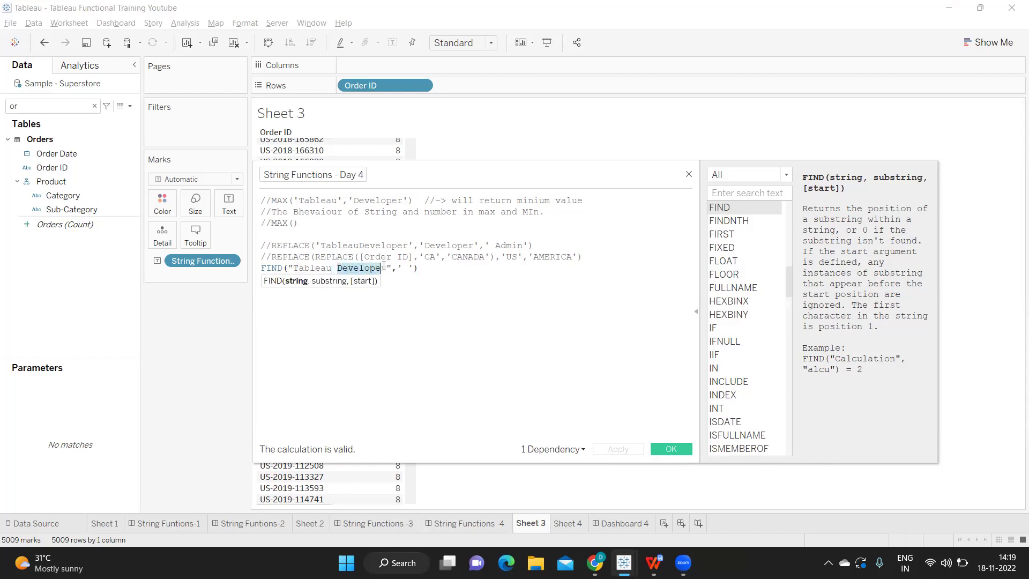
pyautogui.click(349, 268)
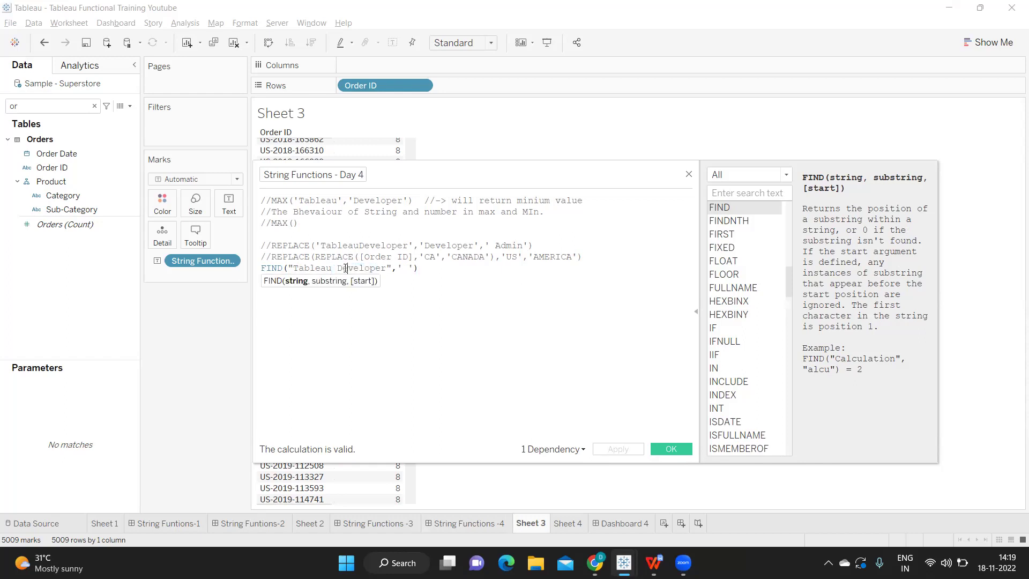
pyautogui.moveTo(340, 268); pyautogui.dragTo(355, 269)
pyautogui.moveTo(481, 176); pyautogui.dragTo(575, 212)
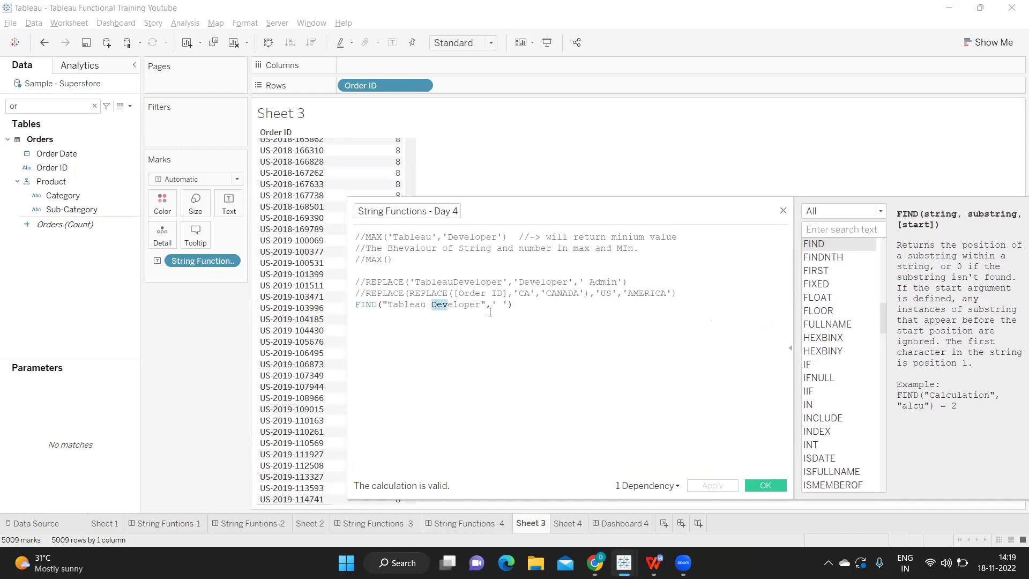
# Open a MID call on a new line above the FIND formula, with the [Order ID] field as its string argument
pyautogui.click(357, 305)
pyautogui.hotkey('shift', 'End')
pyautogui.write('MID')
pyautogui.press('Return')
pyautogui.press('Delete')
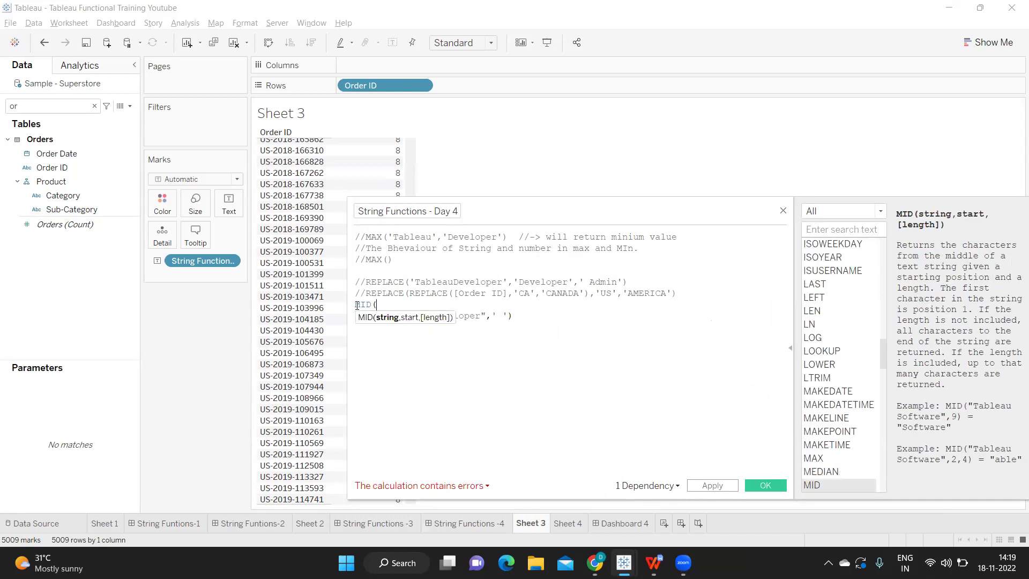
pyautogui.write('ord')
pyautogui.press('Down')
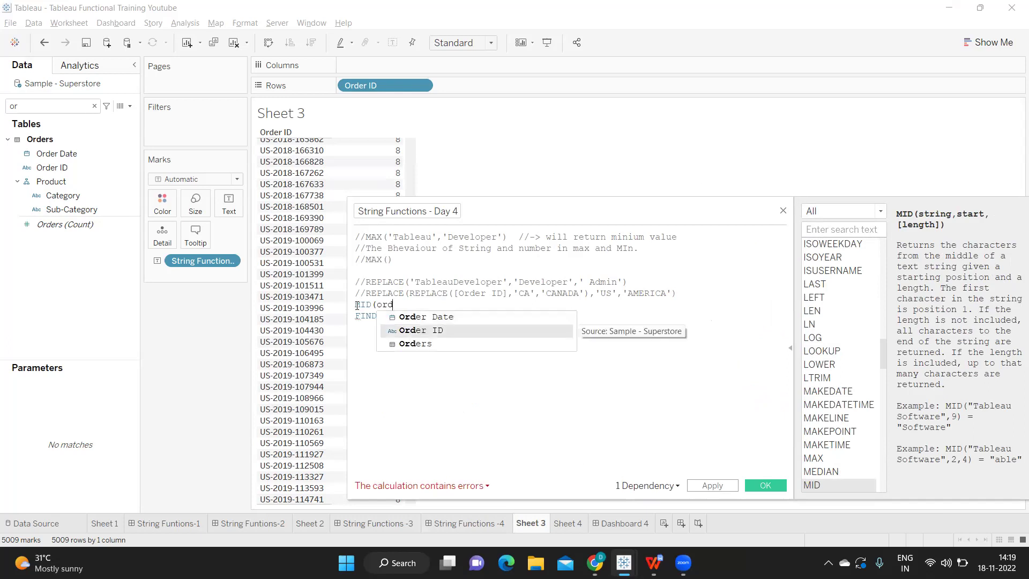
pyautogui.press('Return')
pyautogui.write(',')
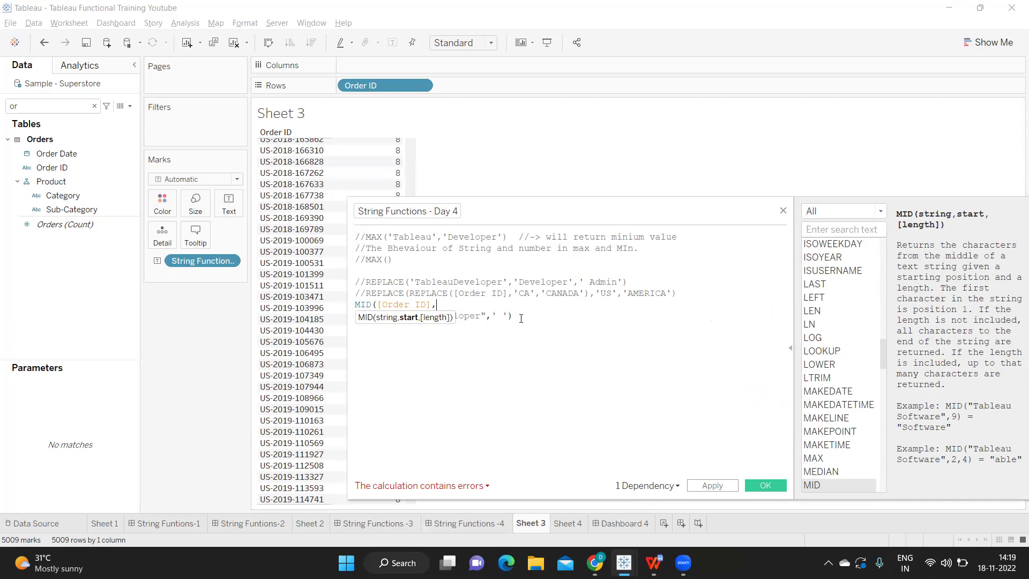
# Use the existing FIND formula as the MID call's start argument, adding a length of 3 and a closing parenthesis
pyautogui.click(521, 319)
pyautogui.moveTo(521, 319)
pyautogui.mouseDown()
pyautogui.moveTo(401, 319)
pyautogui.moveTo(515, 322)
pyautogui.mouseUp()
pyautogui.click(355, 317)
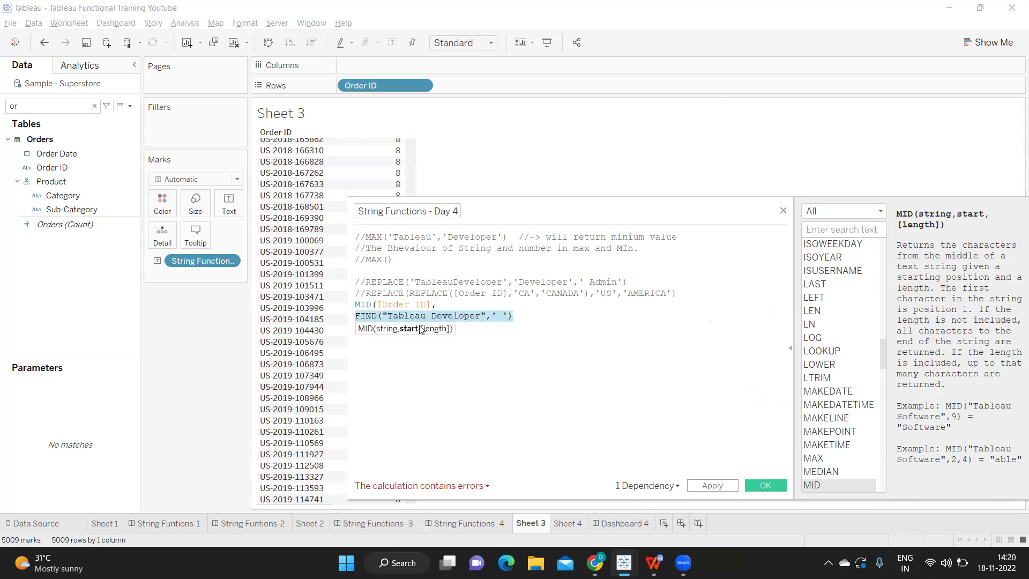
pyautogui.click(515, 321)
pyautogui.write(',')
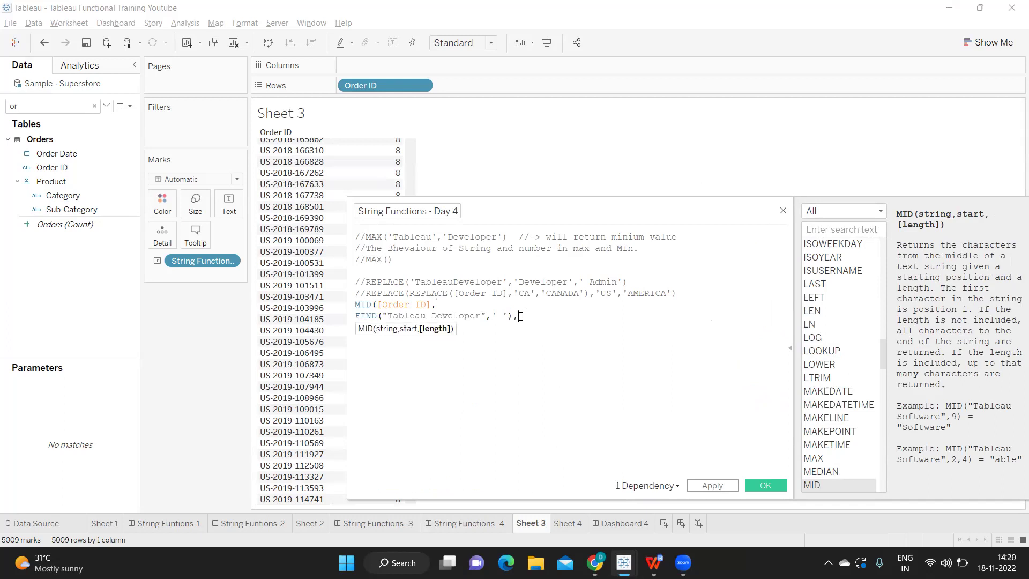
pyautogui.write('3)')
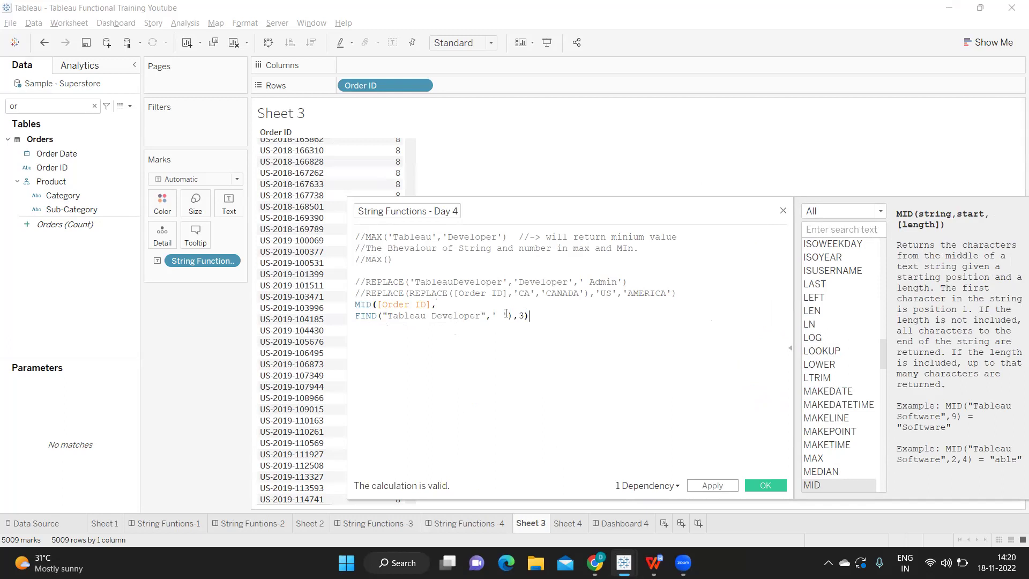
# Replace the MID formula's [Order ID] argument with "Tableau Developer" and apply the calculation
pyautogui.click(432, 305)
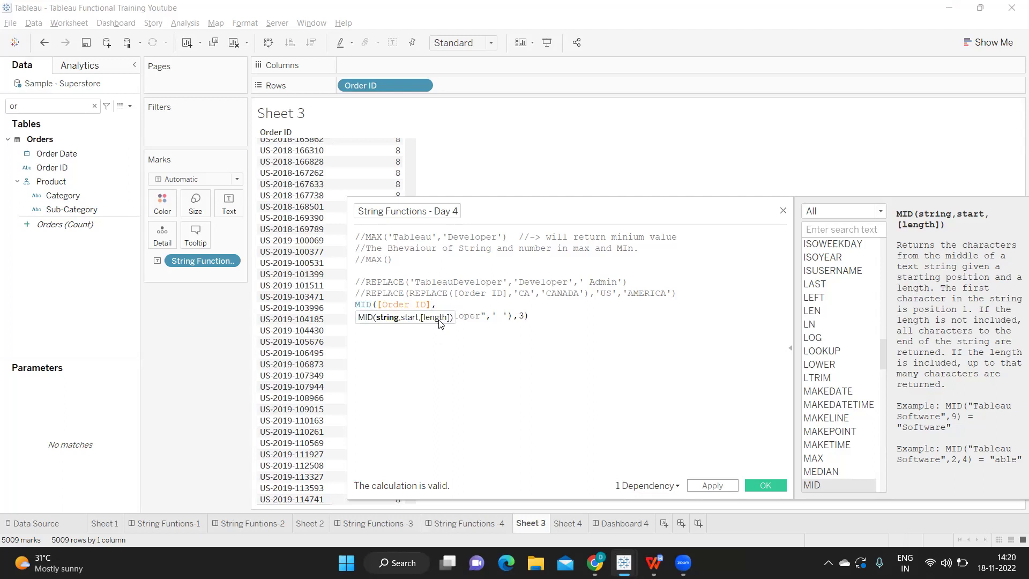
pyautogui.press('BackSpace')
pyautogui.press('BackSpace')
pyautogui.press('BackSpace')
pyautogui.press('BackSpace')
pyautogui.press('BackSpace')
pyautogui.press('BackSpace')
pyautogui.press('BackSpace')
pyautogui.press('BackSpace')
pyautogui.press('BackSpace')
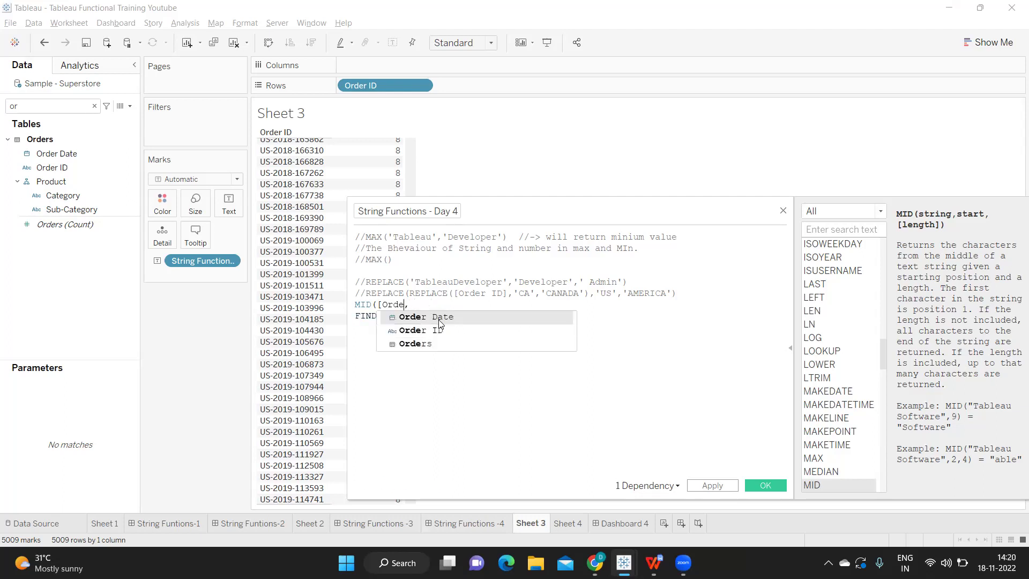
pyautogui.press('BackSpace')
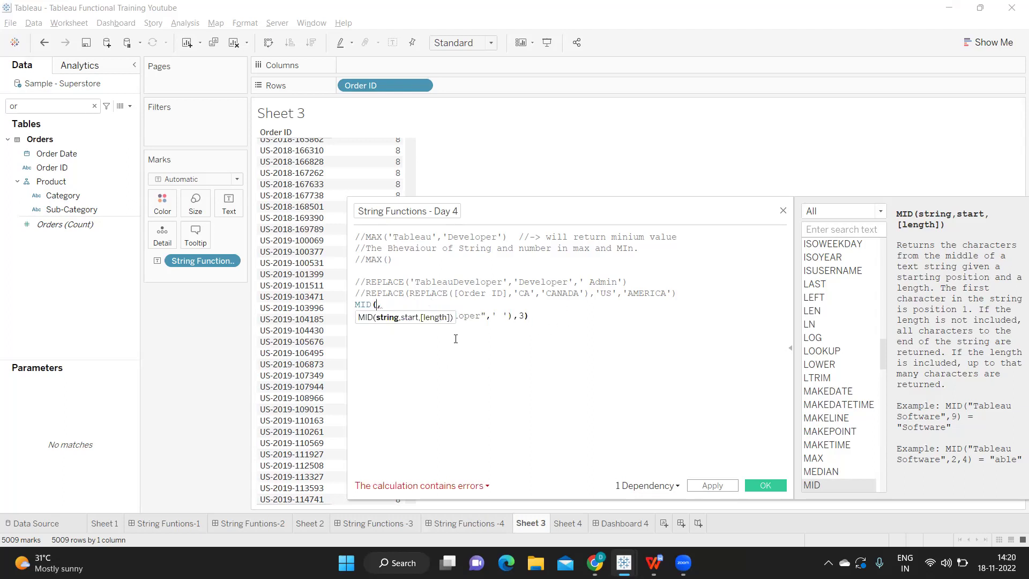
pyautogui.write('"Tableau D')
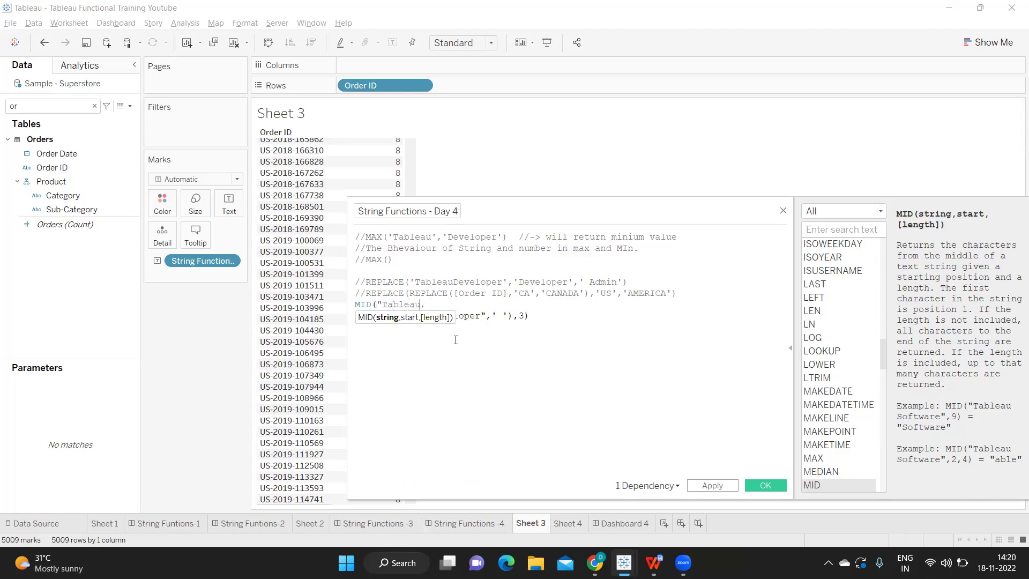
pyautogui.write('eveloper"')
pyautogui.click(578, 321)
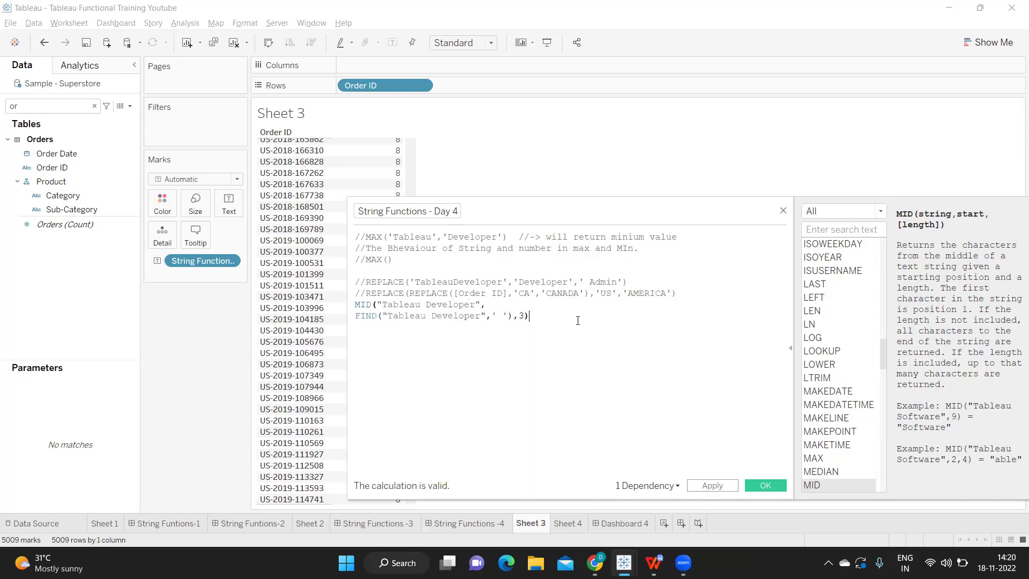
pyautogui.click(711, 485)
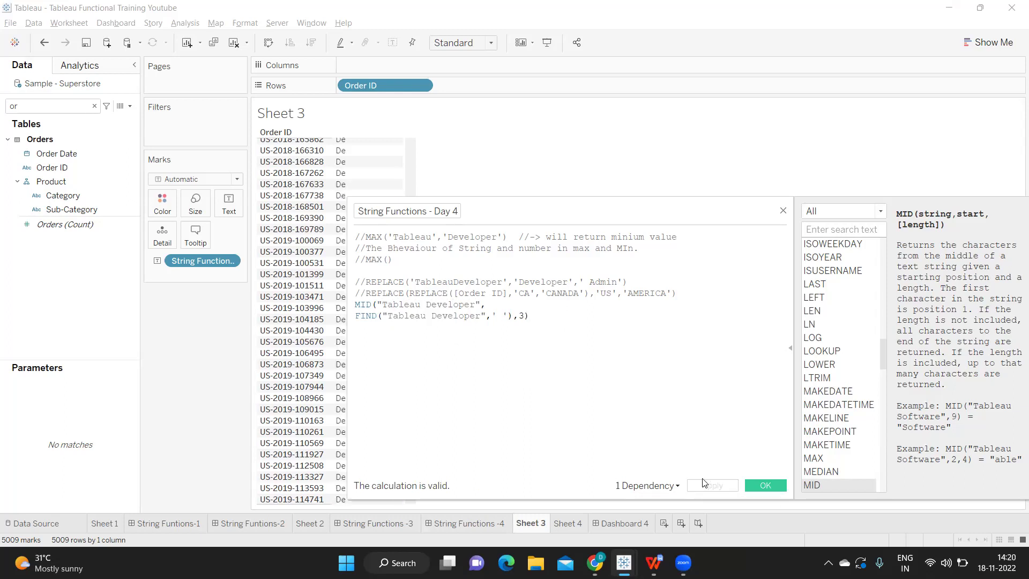
# Set the MID formula's length to 4, apply it, and move the calculation editor to uncover the view's values
pyautogui.click(521, 315)
pyautogui.press('BackSpace')
pyautogui.write('4')
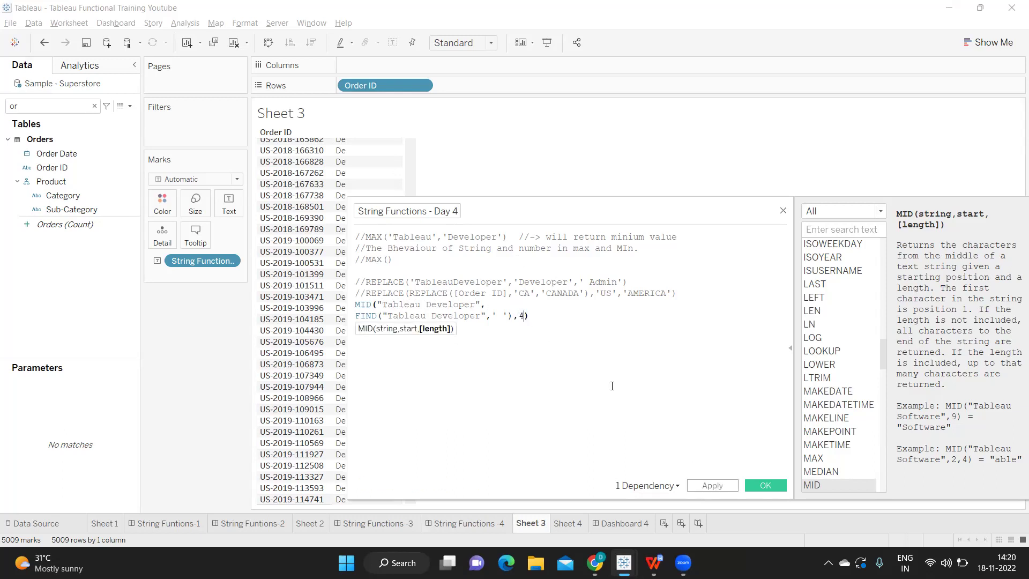
pyautogui.click(724, 485)
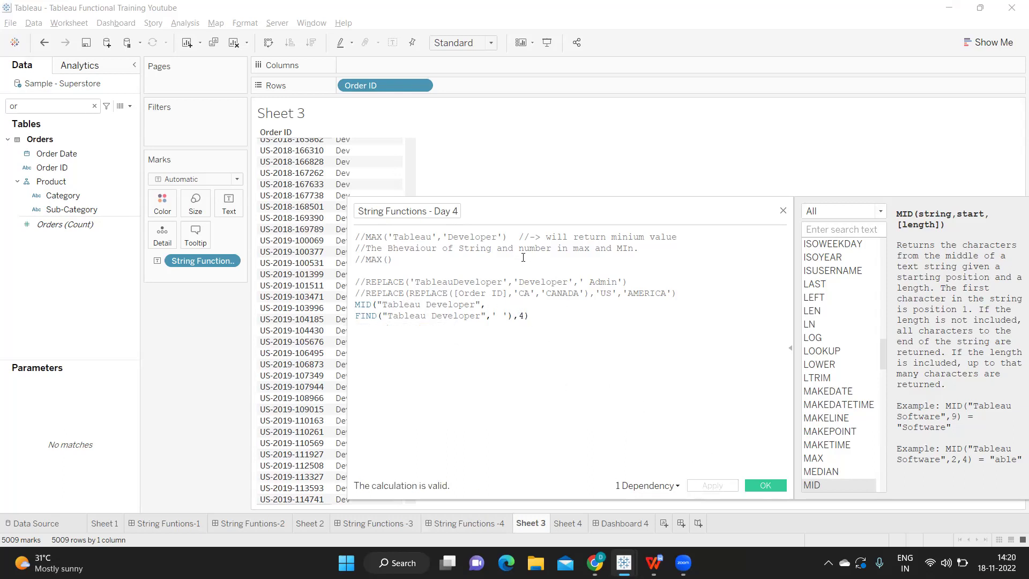
pyautogui.moveTo(558, 214); pyautogui.dragTo(706, 198)
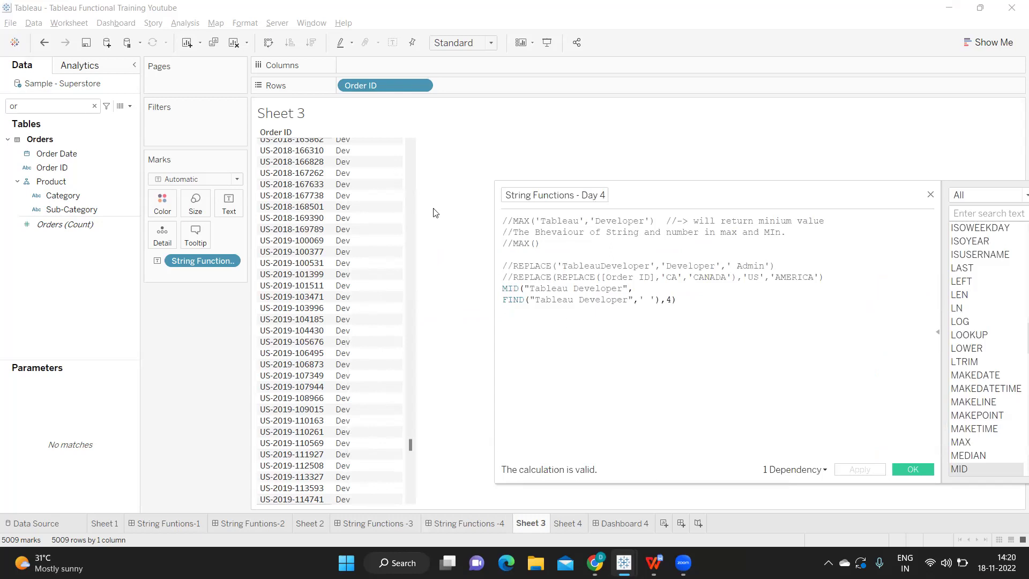
# Shorten "Tableau Developer" to "Tab Developer" in both the MID and FIND arguments and apply the calculation
pyautogui.click(722, 300)
pyautogui.keyDown('shift'); pyautogui.click(503, 287); pyautogui.keyUp('shift')
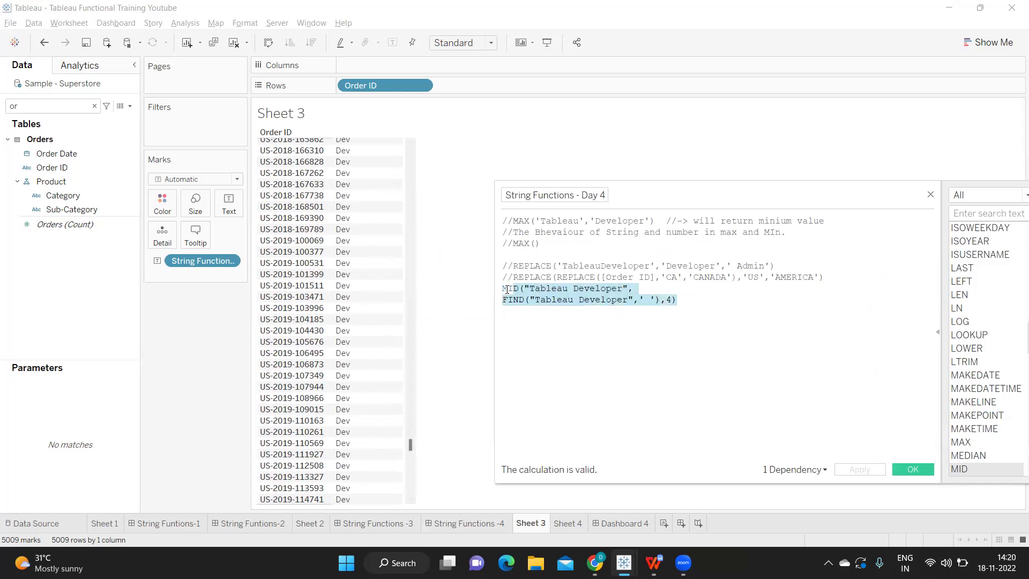
pyautogui.click(547, 288)
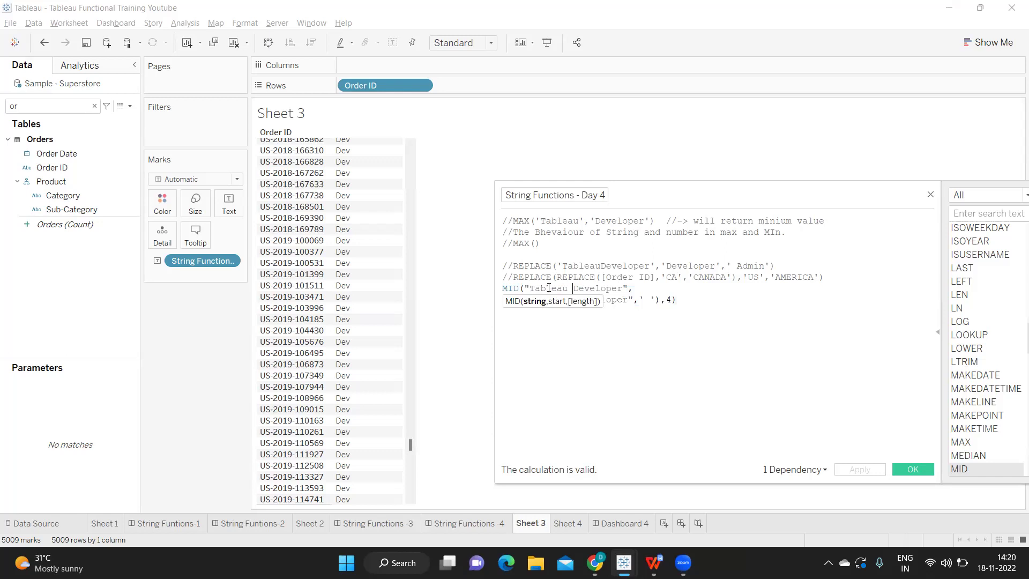
pyautogui.moveTo(547, 288); pyautogui.dragTo(569, 288)
pyautogui.press('BackSpace')
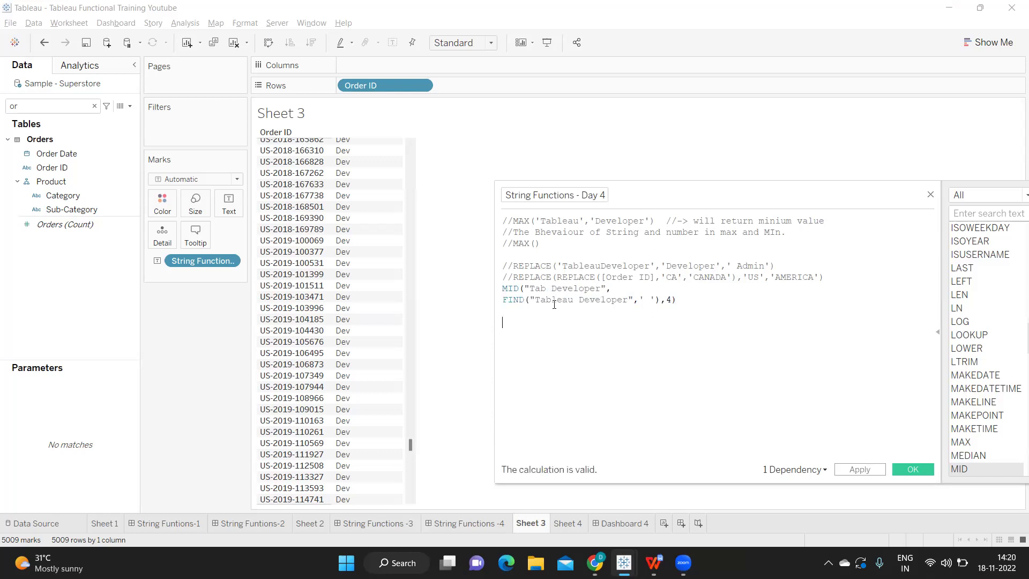
pyautogui.moveTo(554, 301); pyautogui.dragTo(574, 300)
pyautogui.press('BackSpace')
pyautogui.click(853, 470)
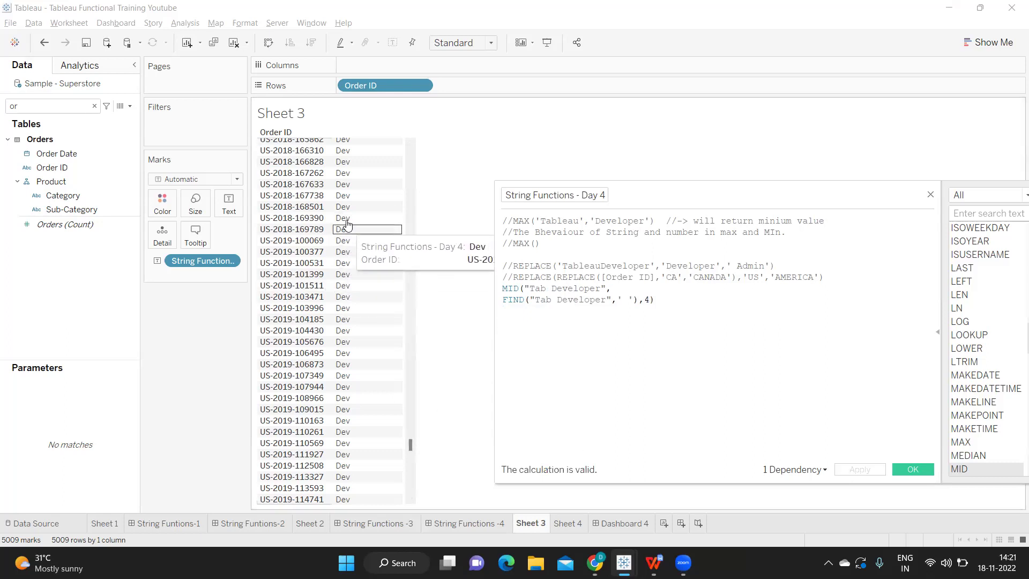
# Comment out the two lines of the MID and FIND formula with //
pyautogui.moveTo(703, 311); pyautogui.dragTo(503, 294)
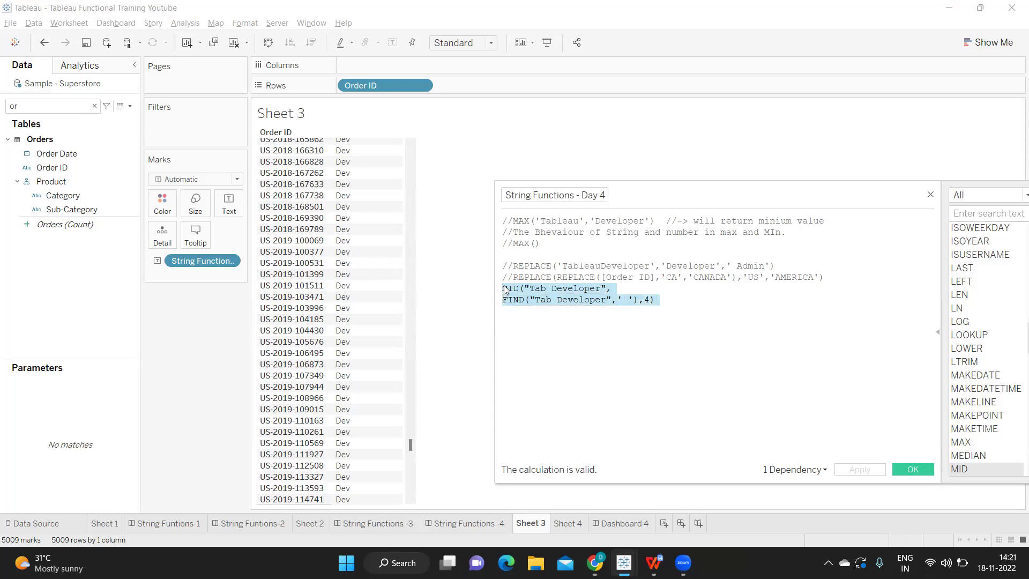
pyautogui.click(504, 289)
pyautogui.write('//')
pyautogui.click(504, 300)
pyautogui.write('//')
# Write a FIND formula on a new line with [Order Date] as the string, '-' as the substring and 1 as the start
pyautogui.click(675, 298)
pyautogui.press('Return')
pyautogui.write('/')
pyautogui.press('BackSpace')
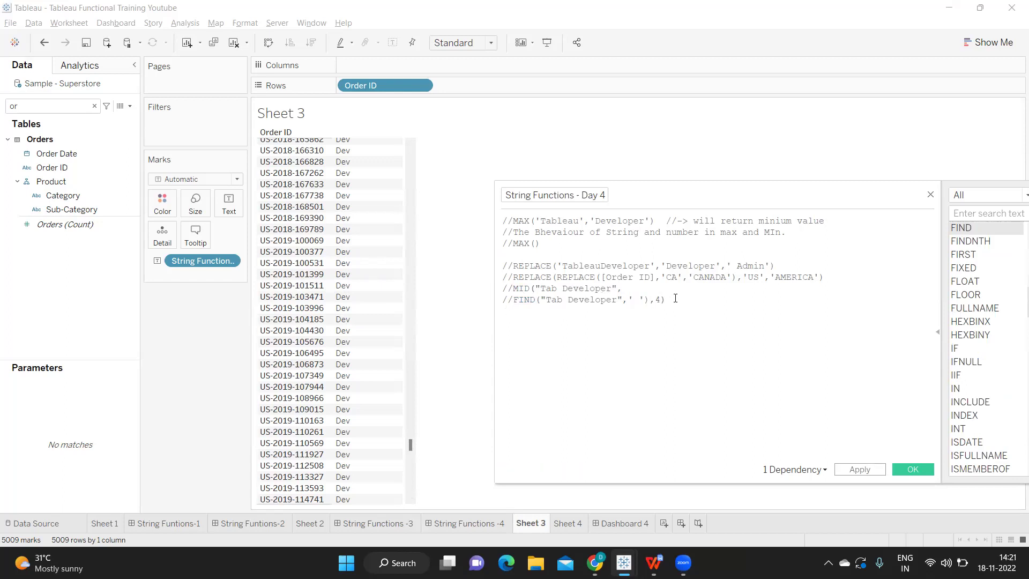
pyautogui.write('FIN')
pyautogui.press('Return')
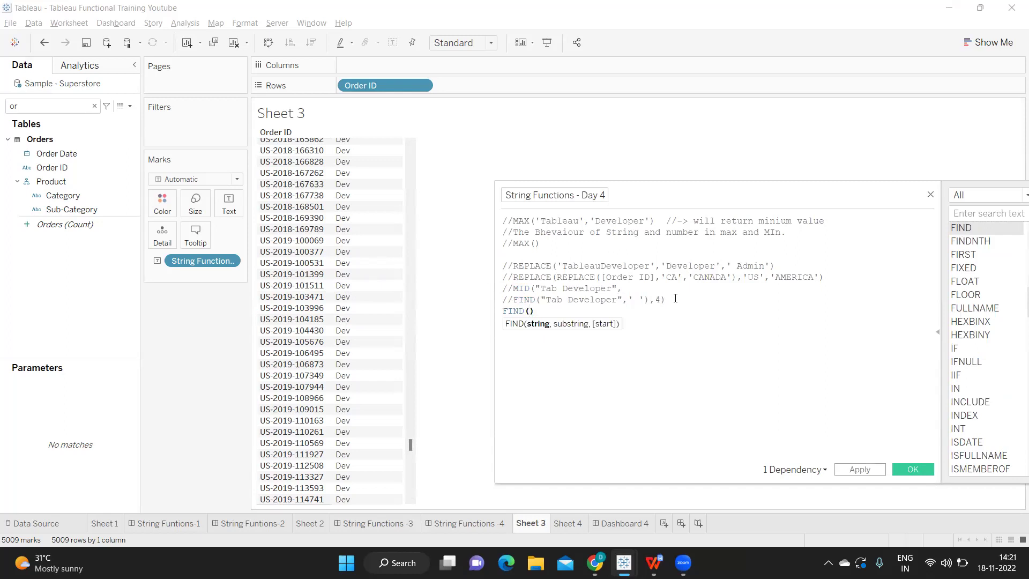
pyautogui.write('[O')
pyautogui.press('Return')
pyautogui.write(',')
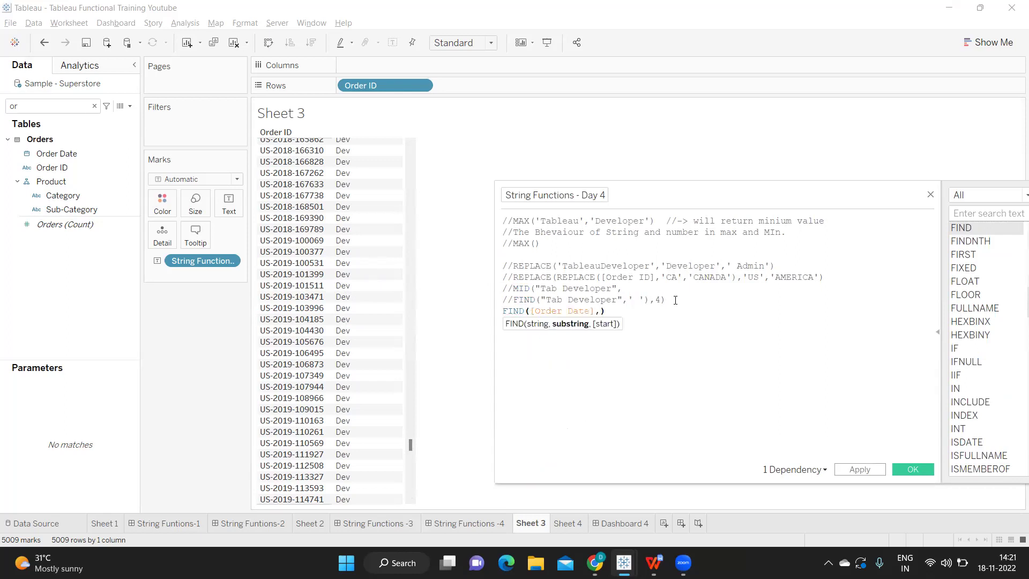
pyautogui.write("-'")
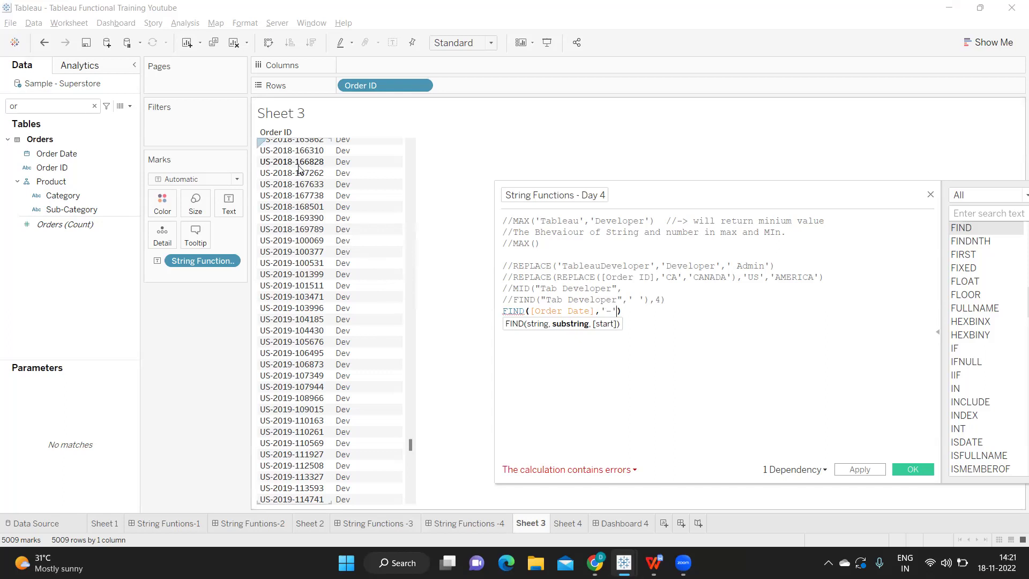
pyautogui.write(',1')
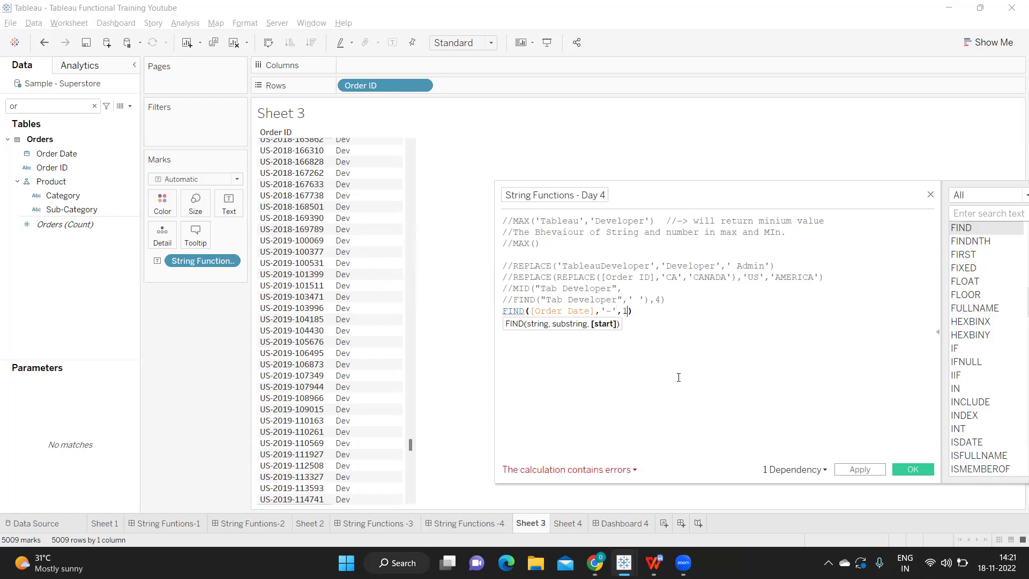
# Replace [Order Date] with [Order ID] in the FIND formula and apply the calculation
pyautogui.press('Left')
pyautogui.press('Left')
pyautogui.press('Left')
pyautogui.press('Left')
pyautogui.press('Left')
pyautogui.press('Left')
pyautogui.press('BackSpace')
pyautogui.press('BackSpace')
pyautogui.press('BackSpace')
pyautogui.press('BackSpace')
pyautogui.press('BackSpace')
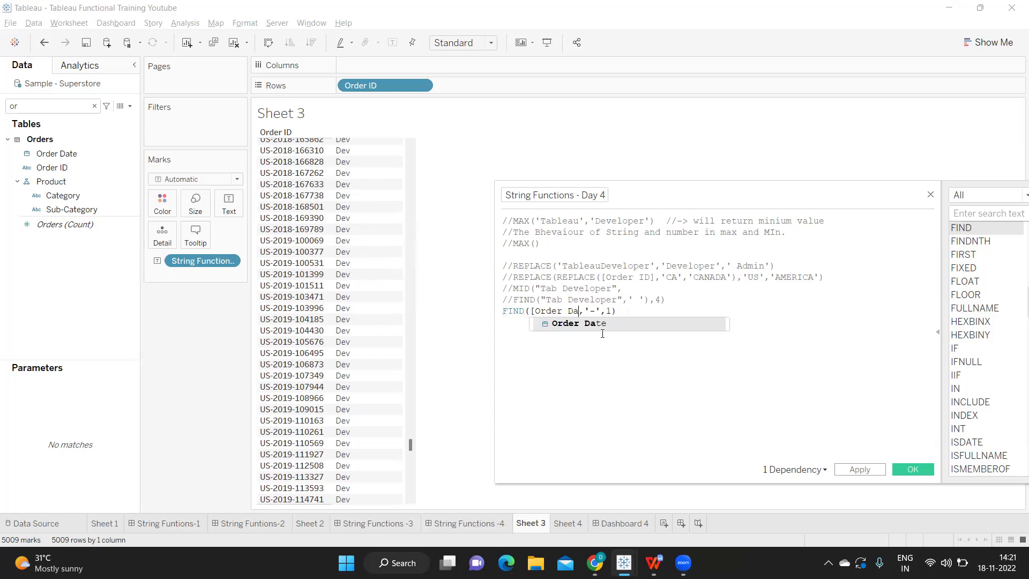
pyautogui.click(603, 337)
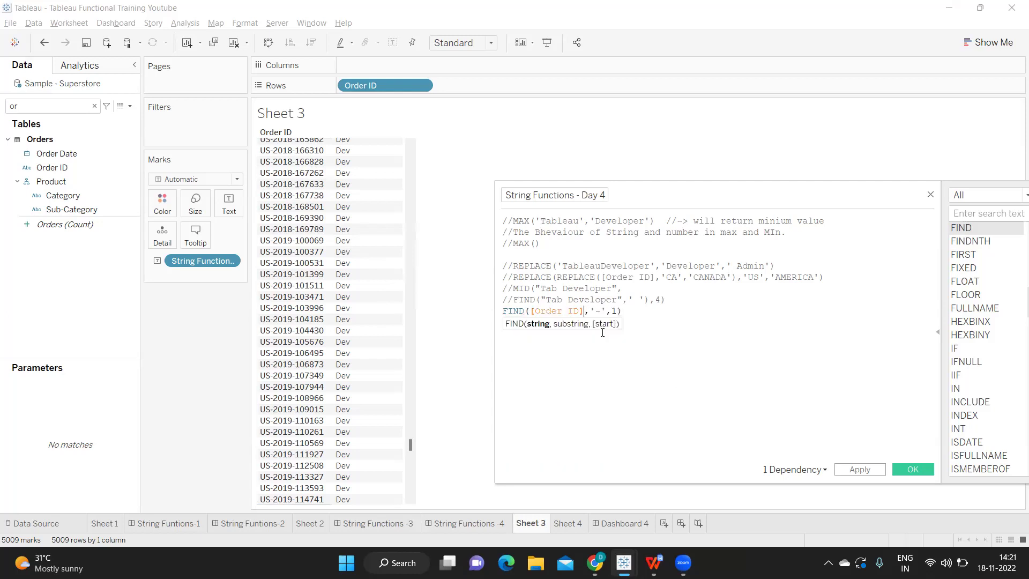
pyautogui.click(597, 372)
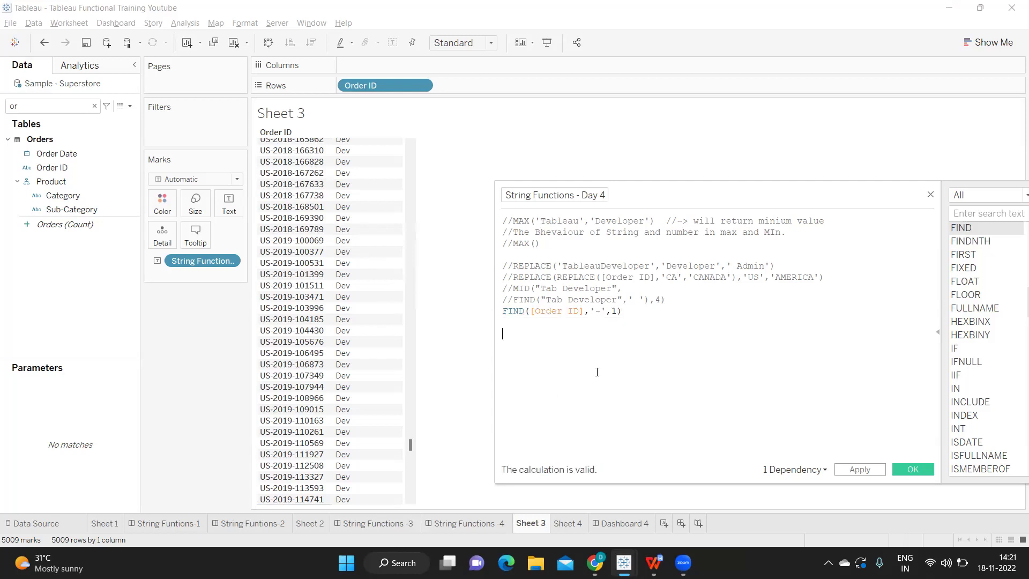
pyautogui.click(851, 470)
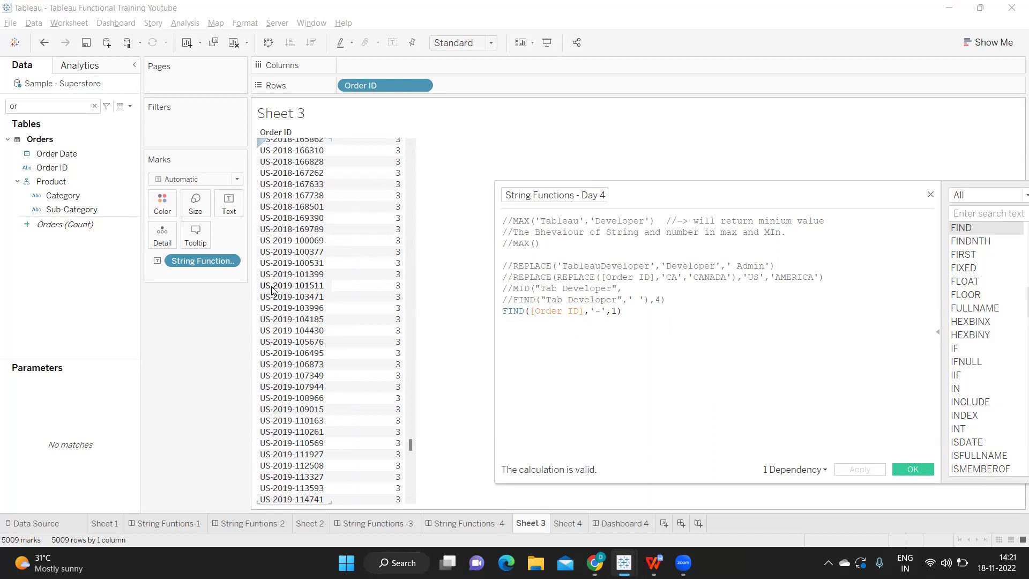
# Set the FIND formula's start argument to 2 and apply the calculation
pyautogui.doubleClick(615, 310)
pyautogui.write('2')
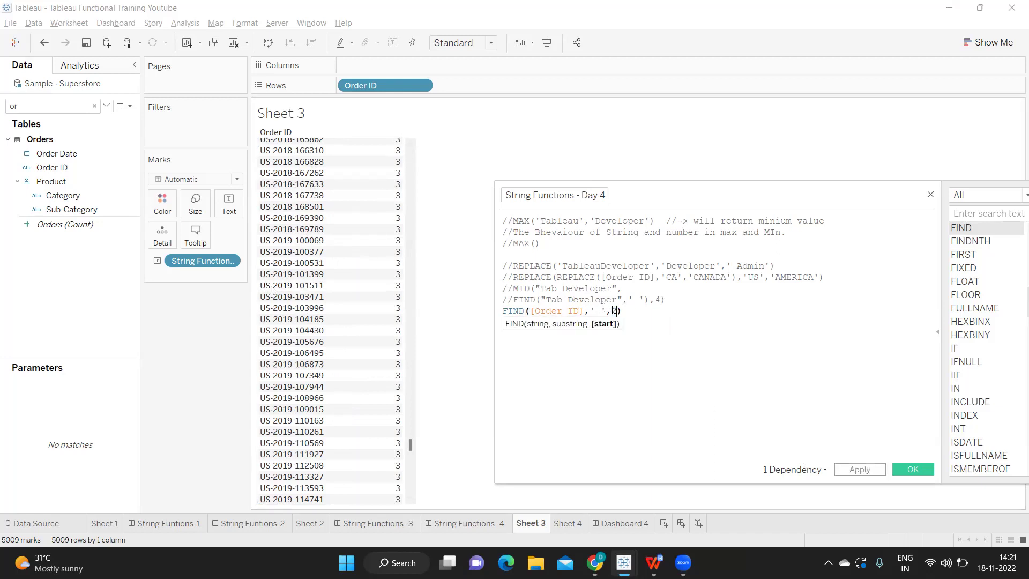
pyautogui.click(874, 470)
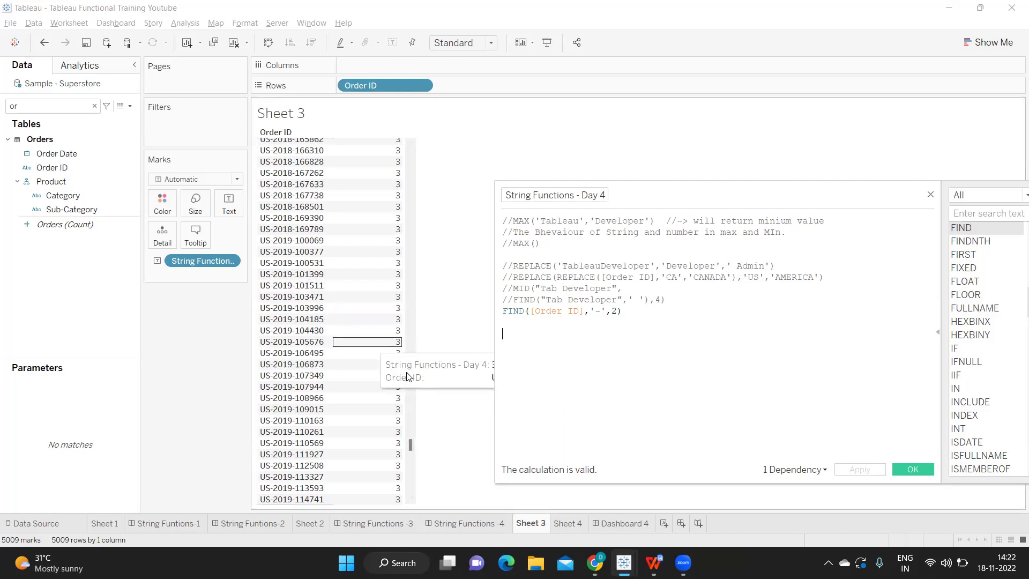
pyautogui.click(644, 396)
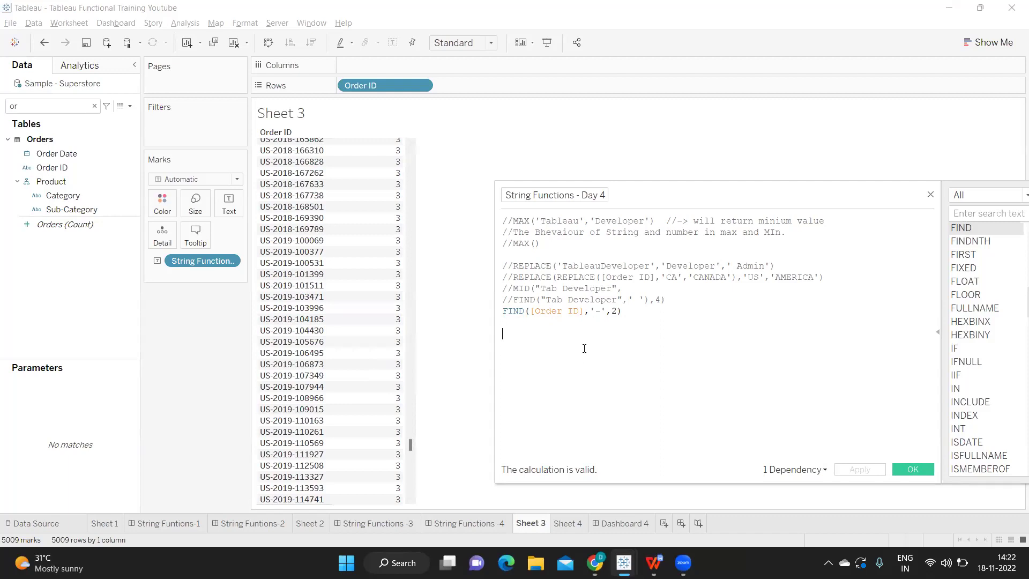
# Return the FIND formula's start argument to 1 and apply the calculation
pyautogui.click(615, 315)
pyautogui.press('BackSpace')
pyautogui.write('1')
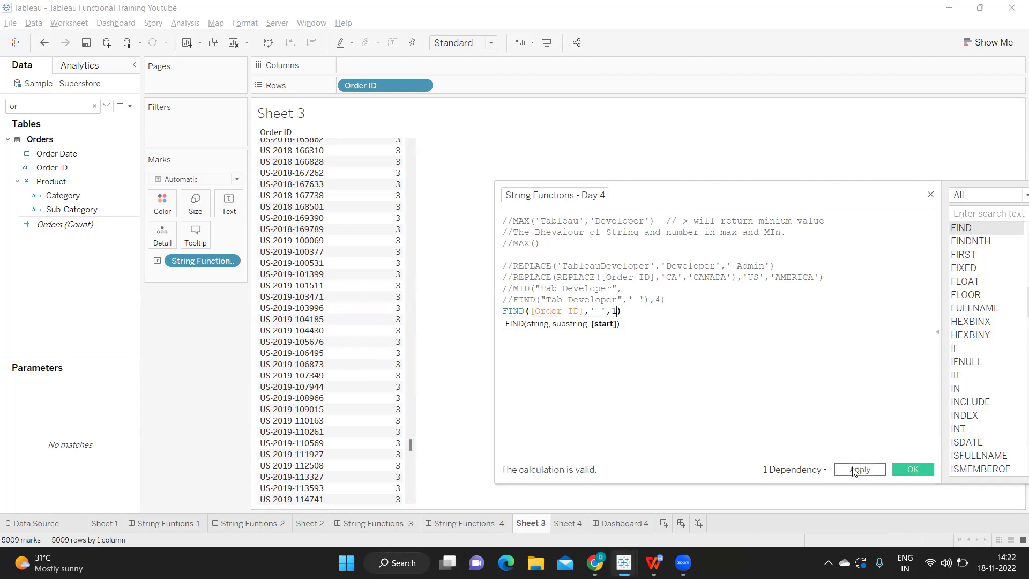
pyautogui.click(856, 470)
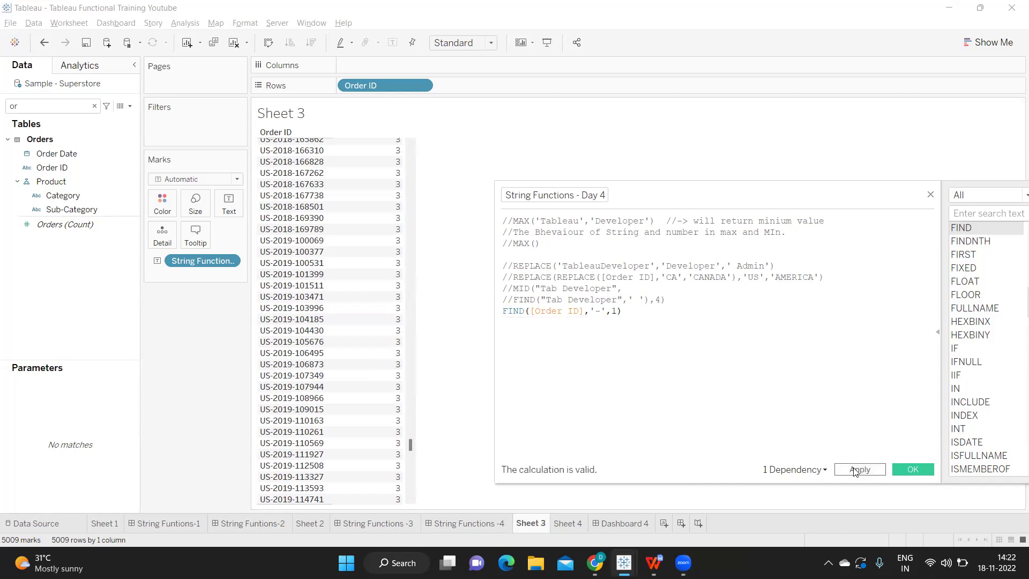
# Change the FIND formula's start argument back to 2, apply it, and reposition the calculation editor beside the view's values
pyautogui.click(614, 311)
pyautogui.press('BackSpace')
pyautogui.write('2')
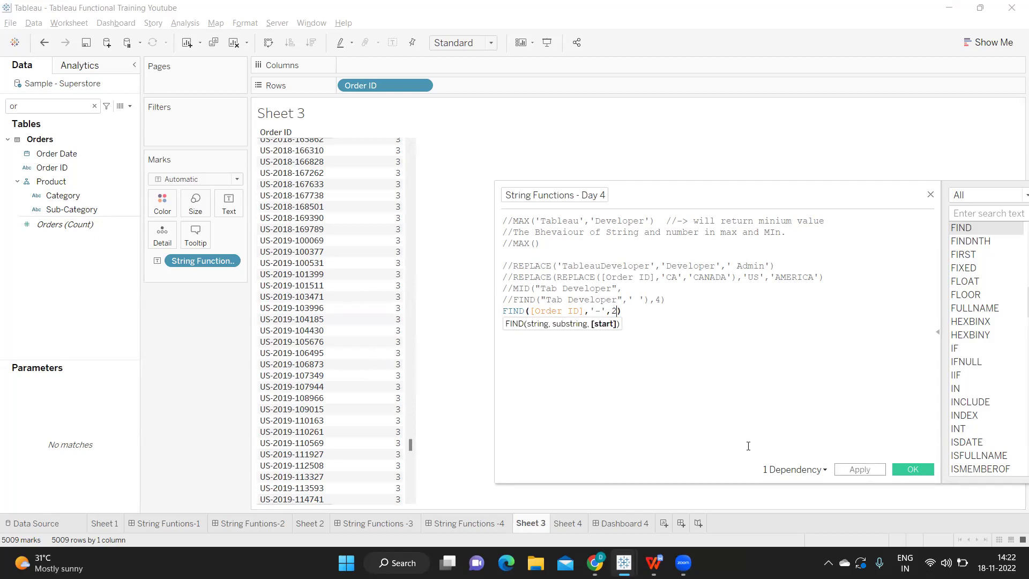
pyautogui.click(857, 470)
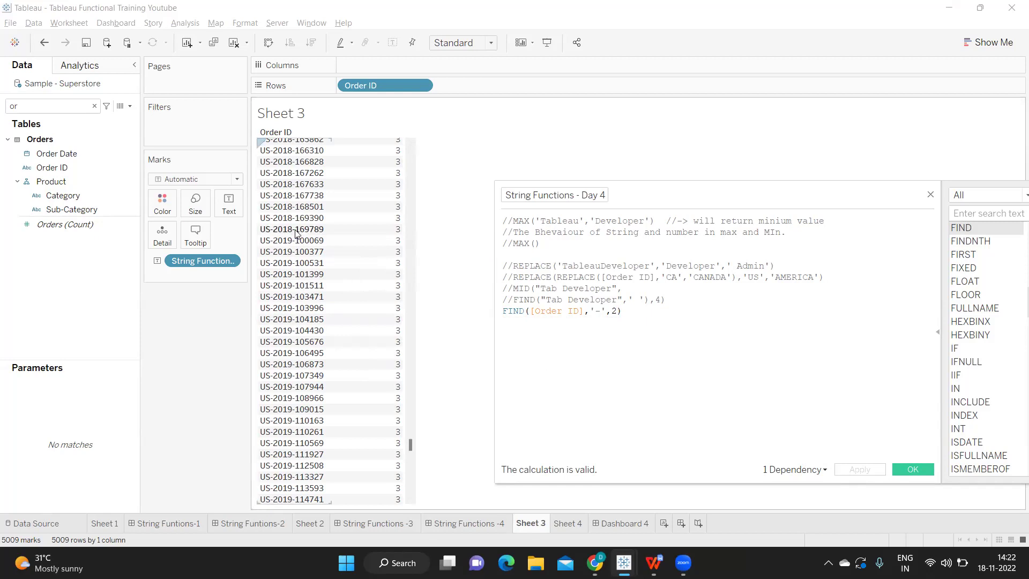
pyautogui.moveTo(653, 191); pyautogui.dragTo(491, 167)
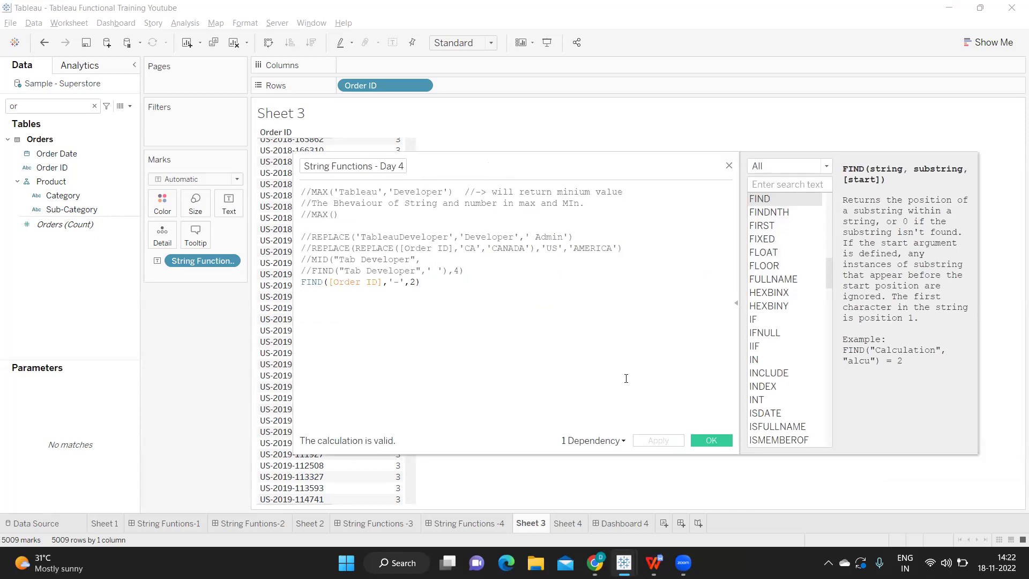
pyautogui.moveTo(522, 174); pyautogui.dragTo(638, 198)
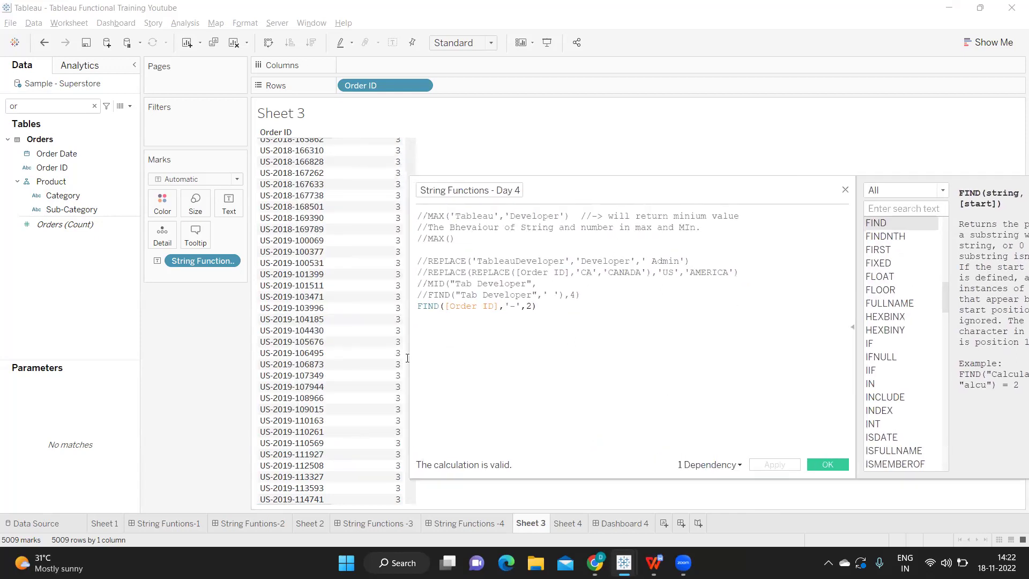
# Change the FIND function to FINDNTH for the second '-' in [Order ID] and apply the calculation
pyautogui.write('N')
pyautogui.click(446, 317)
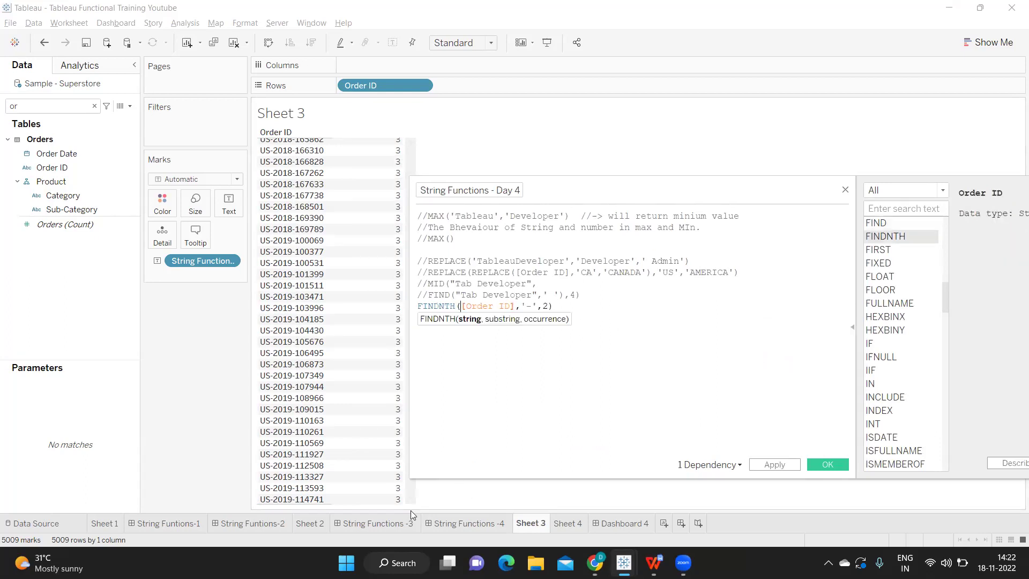
pyautogui.click(512, 371)
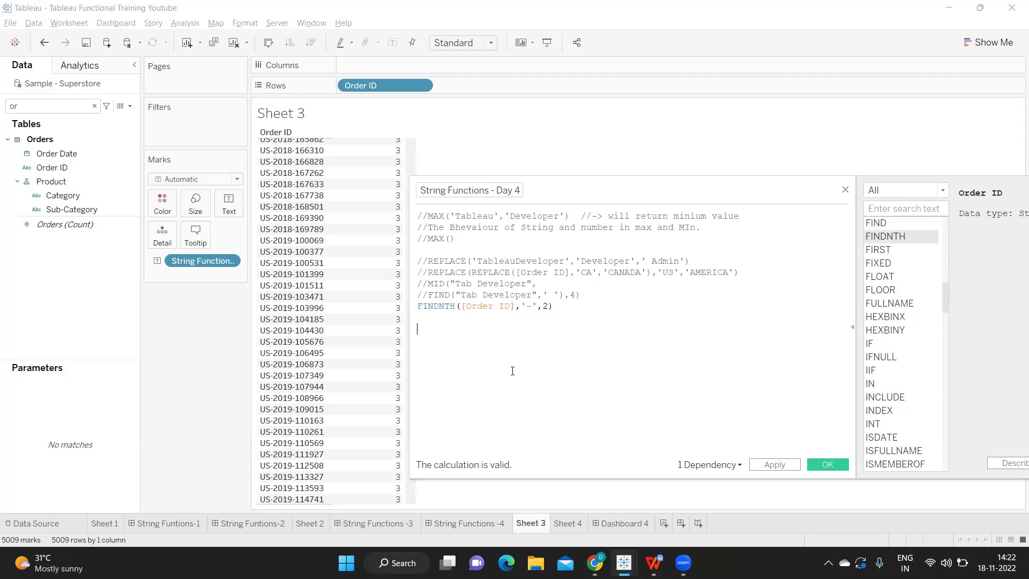
pyautogui.doubleClick(547, 306)
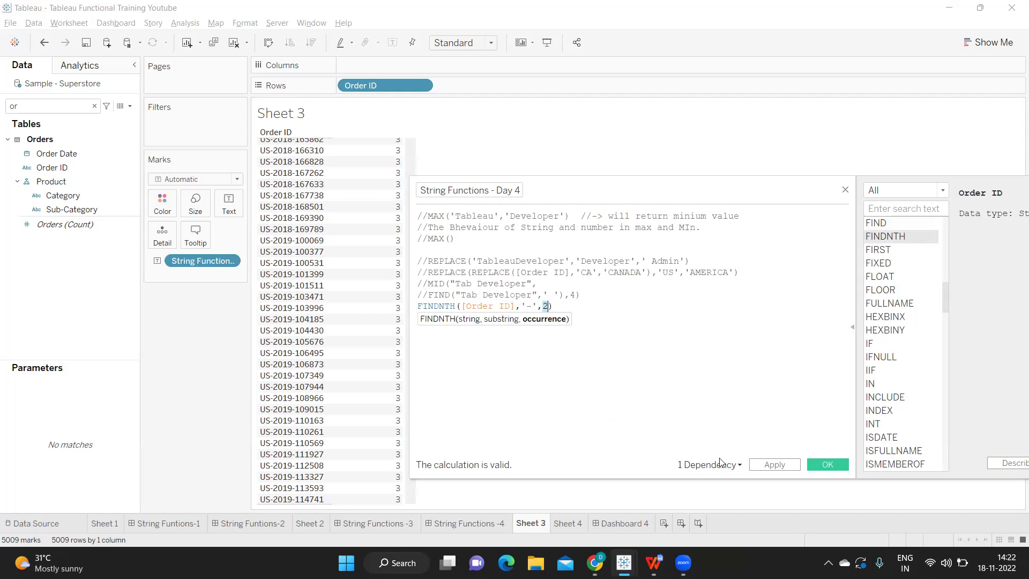
pyautogui.click(765, 465)
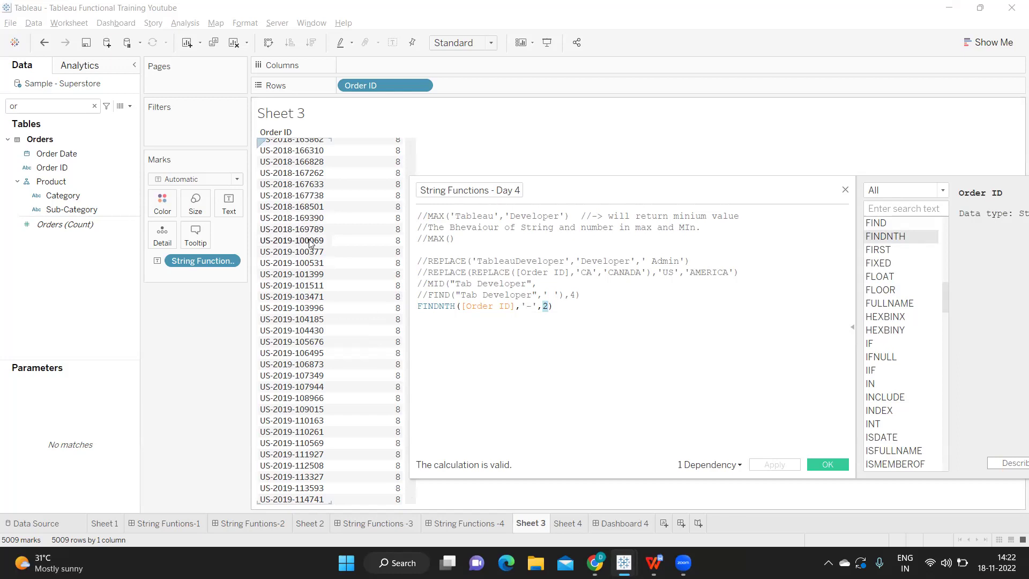
# Change FINDNTH back to FIND, set its start argument to 1, and apply the calculation
pyautogui.click(456, 306)
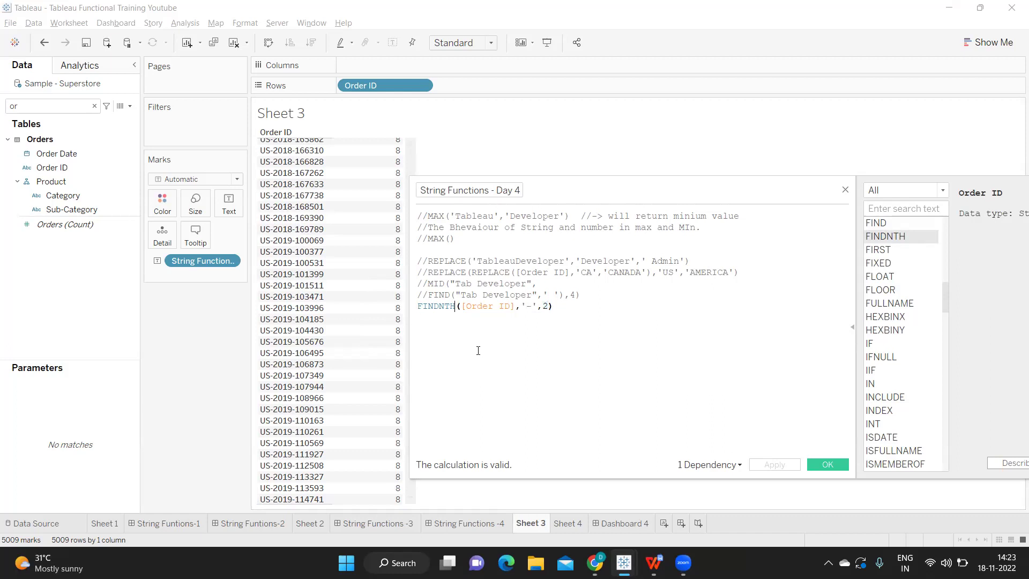
pyautogui.press('BackSpace')
pyautogui.press('BackSpace')
pyautogui.press('BackSpace')
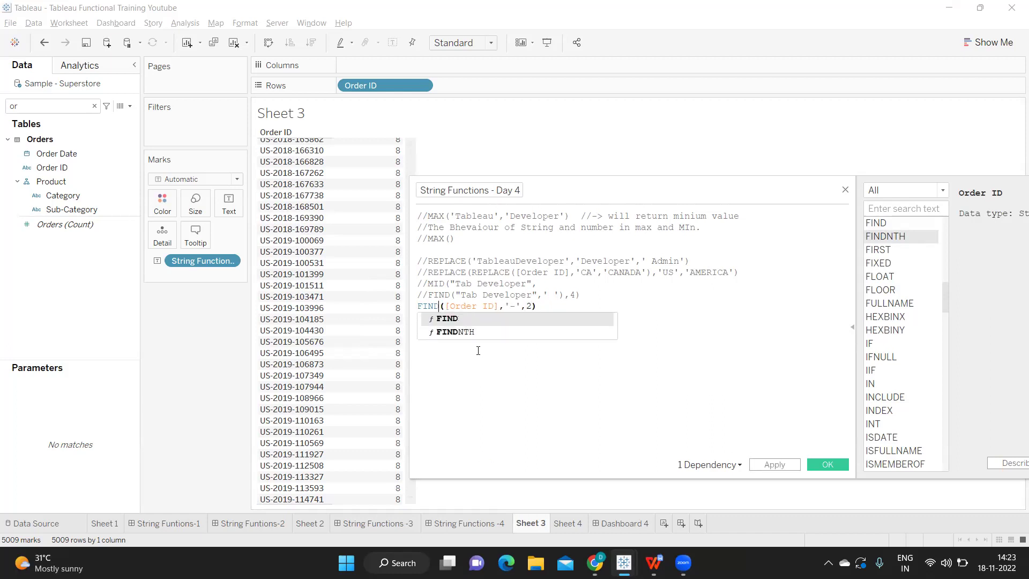
pyautogui.click(531, 306)
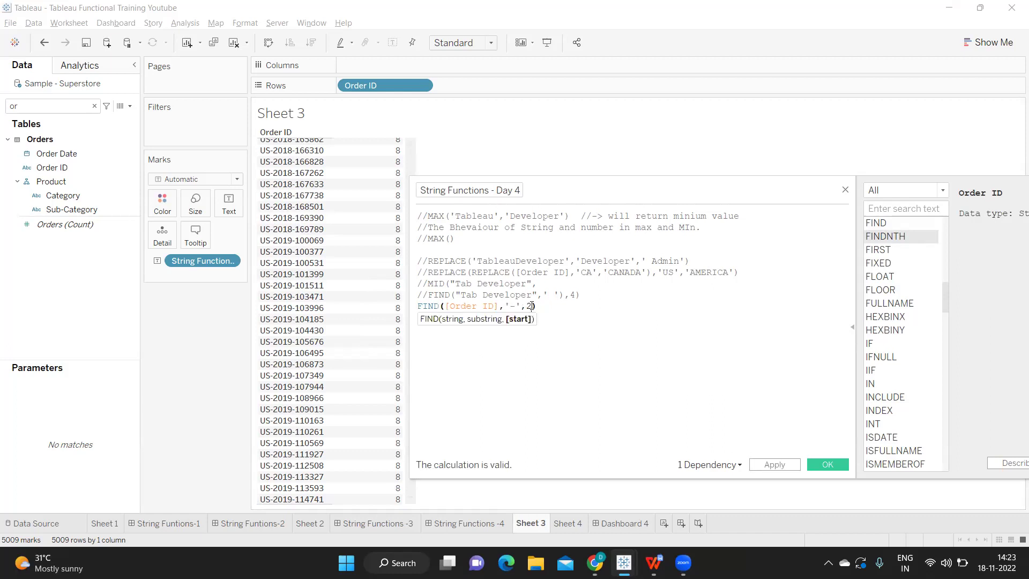
pyautogui.press('BackSpace')
pyautogui.write('1')
pyautogui.click(775, 464)
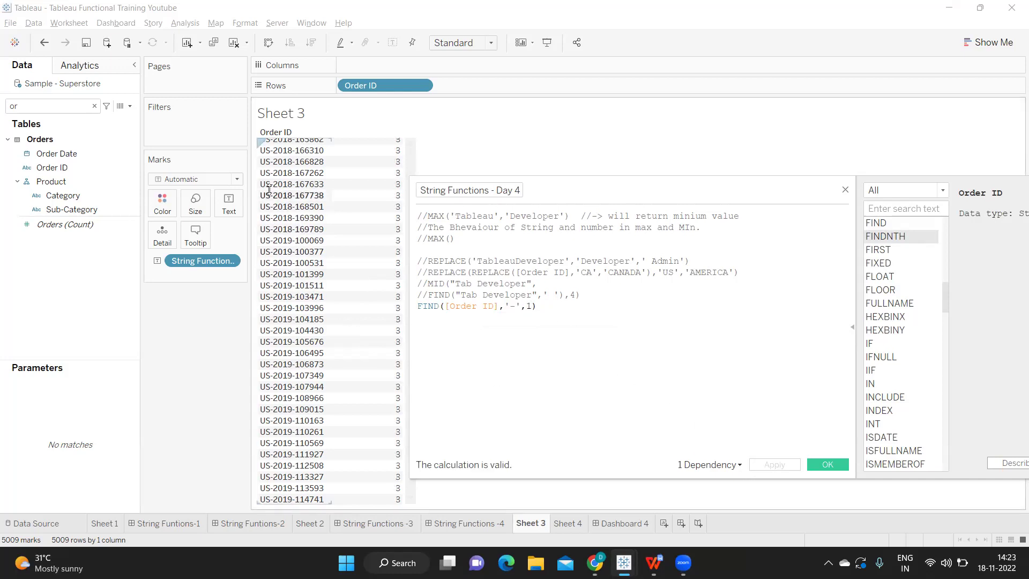
# Wrap the FIND formula in MID on [Order ID] as its start argument, with a length of 4, and apply the calculation
pyautogui.click(419, 305)
pyautogui.press('Return')
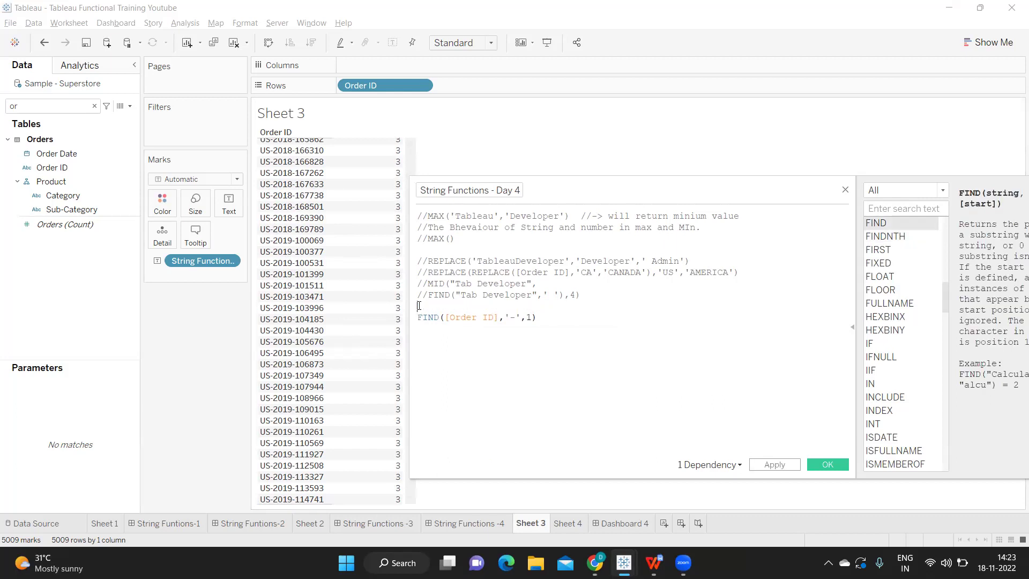
pyautogui.write('MID')
pyautogui.press('Return')
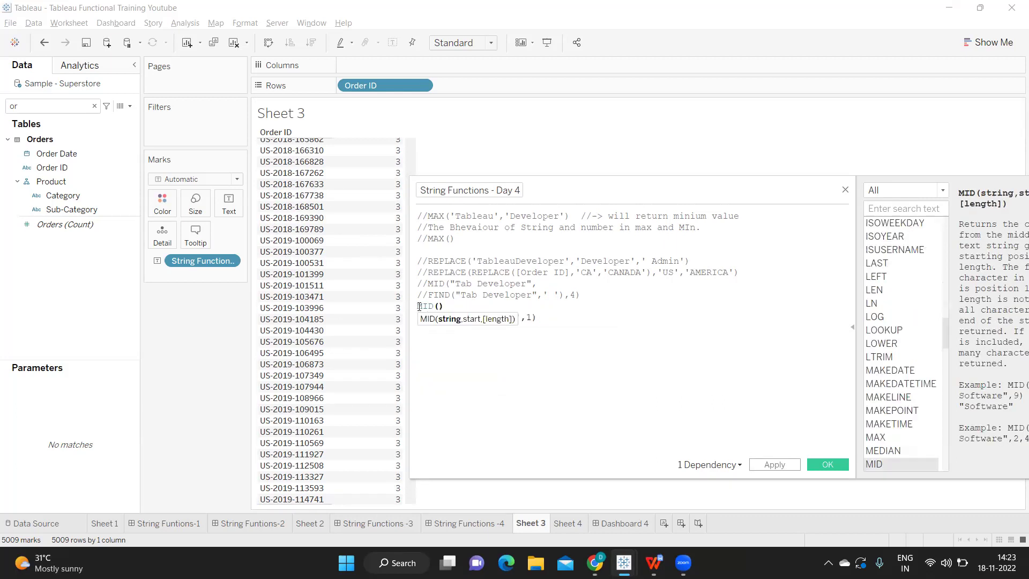
pyautogui.press('Delete')
pyautogui.write('ord')
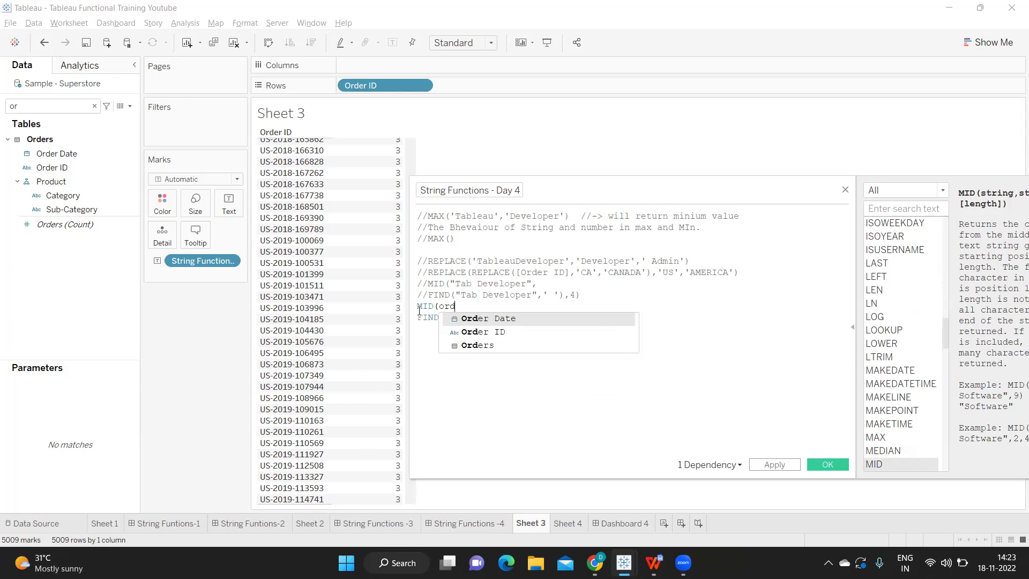
pyautogui.press('Down')
pyautogui.press('Return')
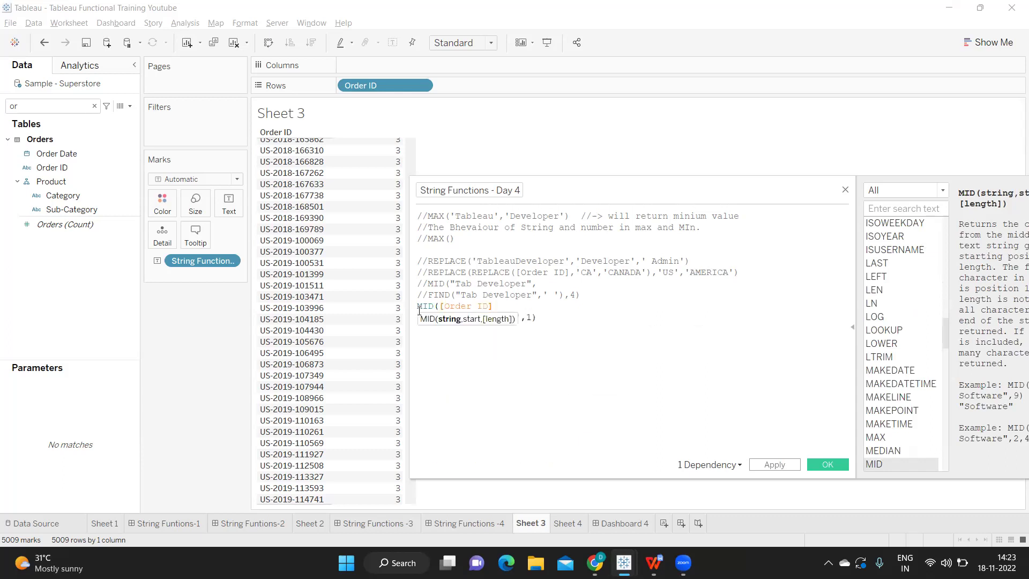
pyautogui.write(',')
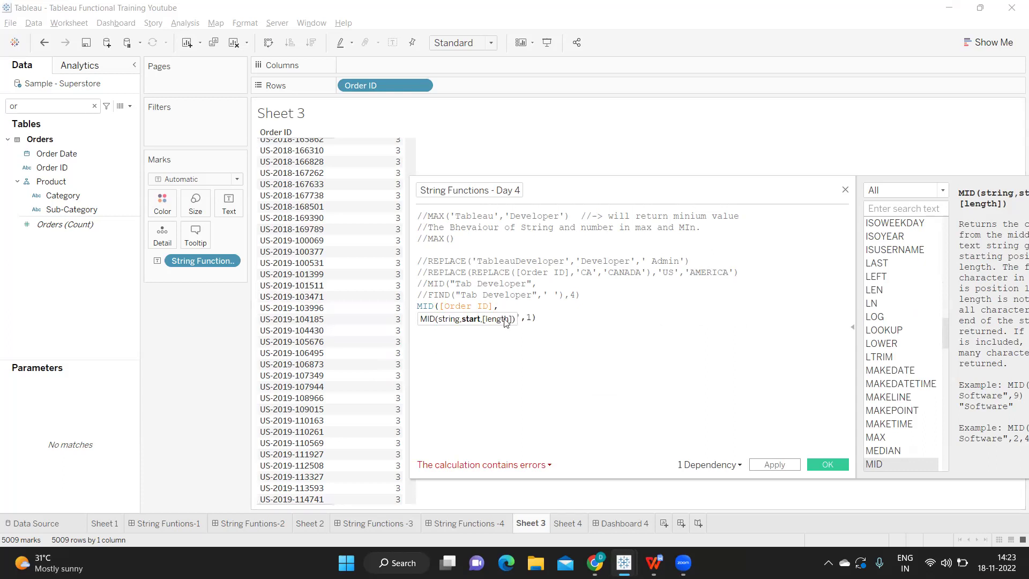
pyautogui.click(574, 315)
pyautogui.write(',4)')
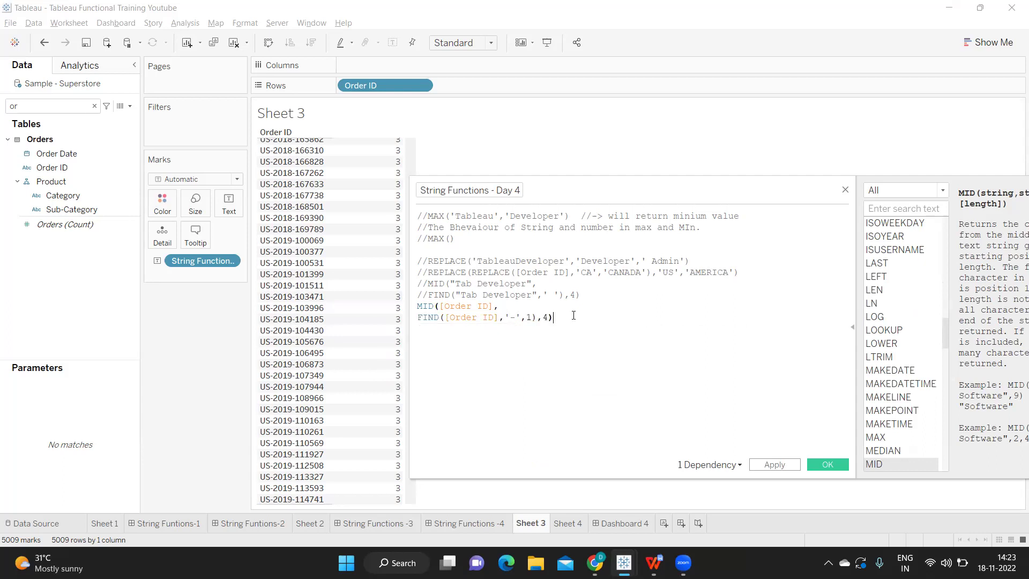
pyautogui.click(790, 464)
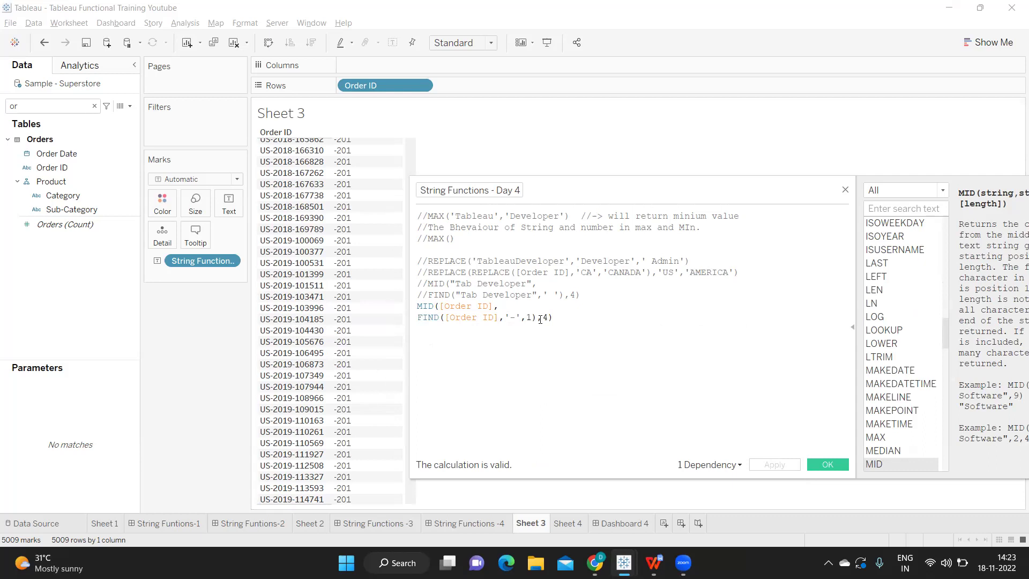
# Set the MID formula's length argument to 5 and apply the calculation
pyautogui.moveTo(548, 317); pyautogui.dragTo(545, 318)
pyautogui.write('5')
pyautogui.click(771, 464)
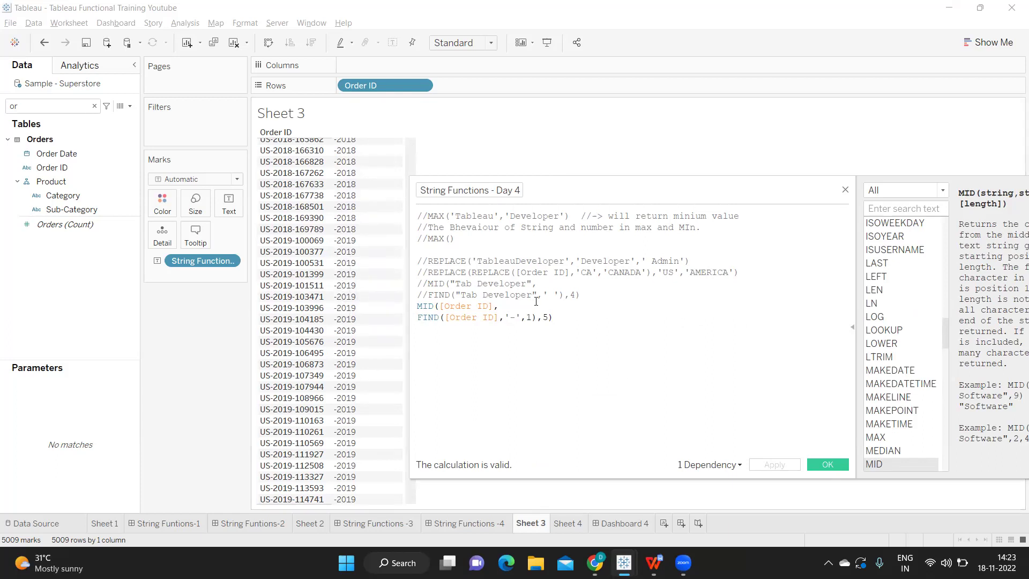
# Wrap the MID formula in REPLACE, substituting '-' with an empty string '', and apply the calculation
pyautogui.moveTo(584, 322); pyautogui.dragTo(418, 305)
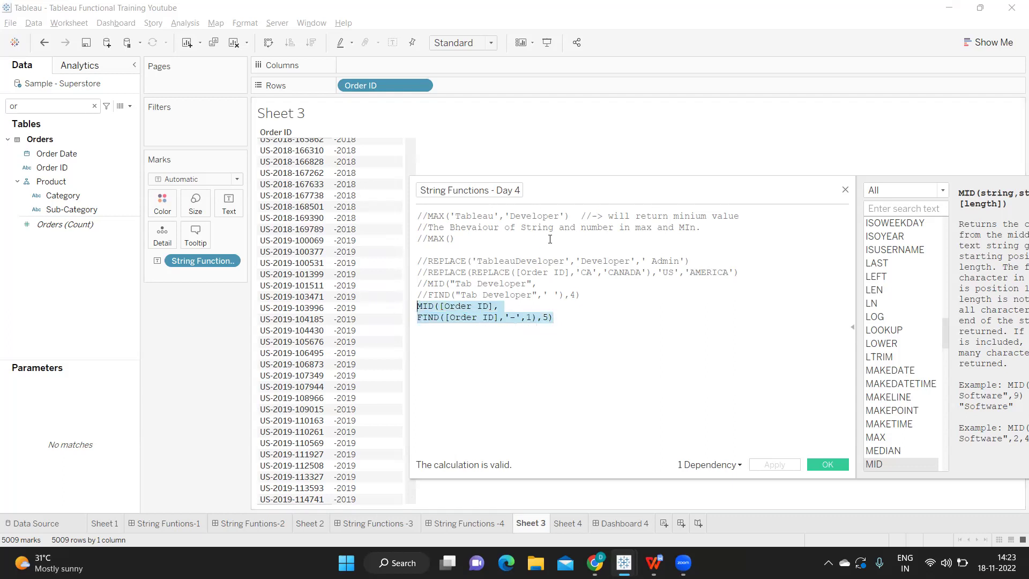
pyautogui.click(418, 307)
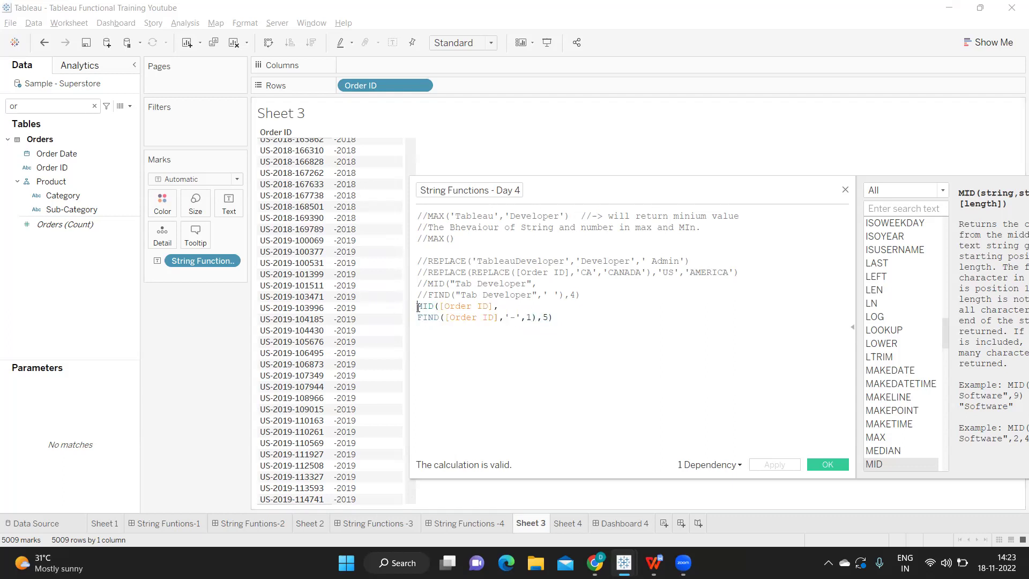
pyautogui.press('Return')
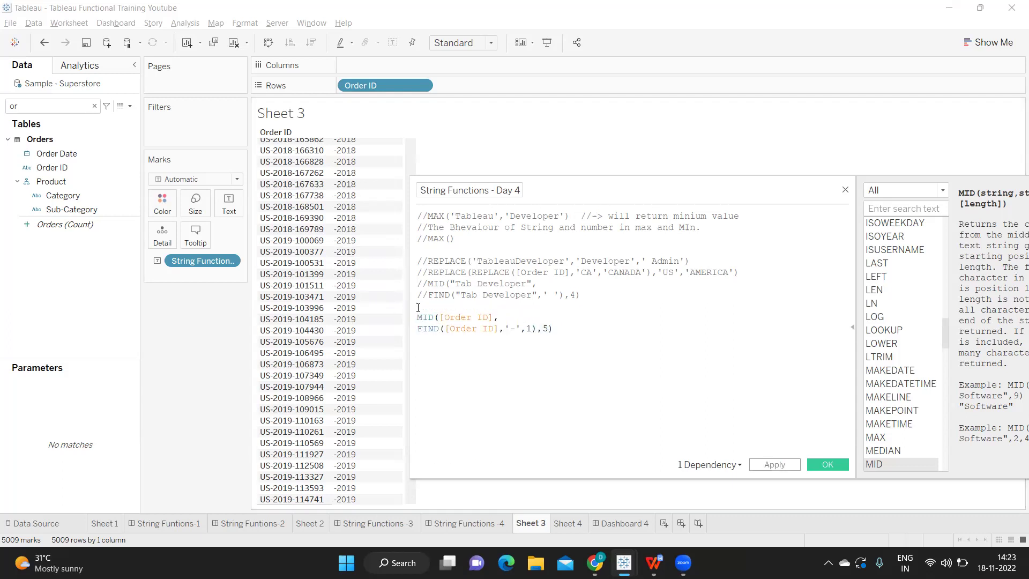
pyautogui.write('repl')
pyautogui.press('Return')
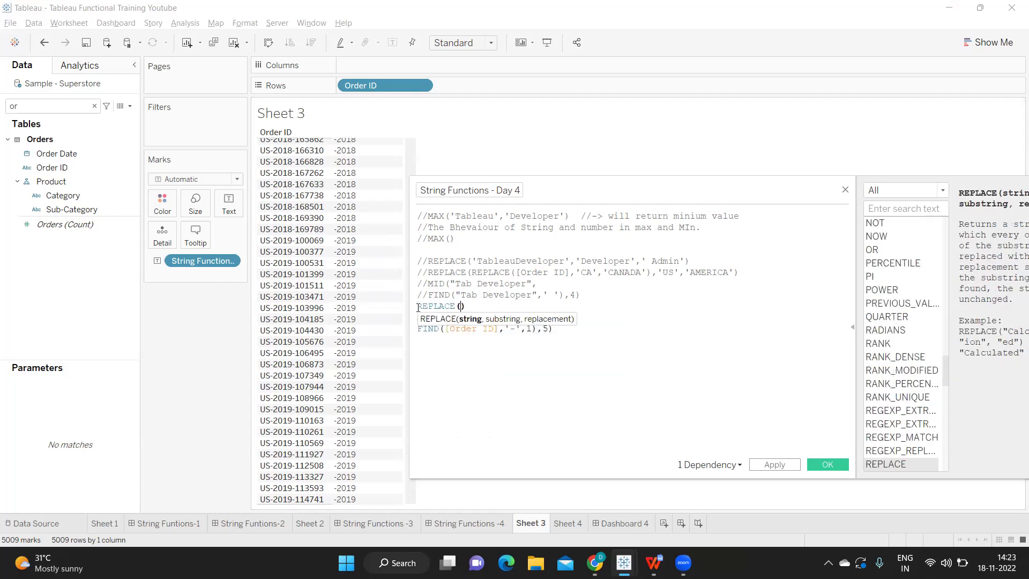
pyautogui.press('Delete')
pyautogui.click(557, 329)
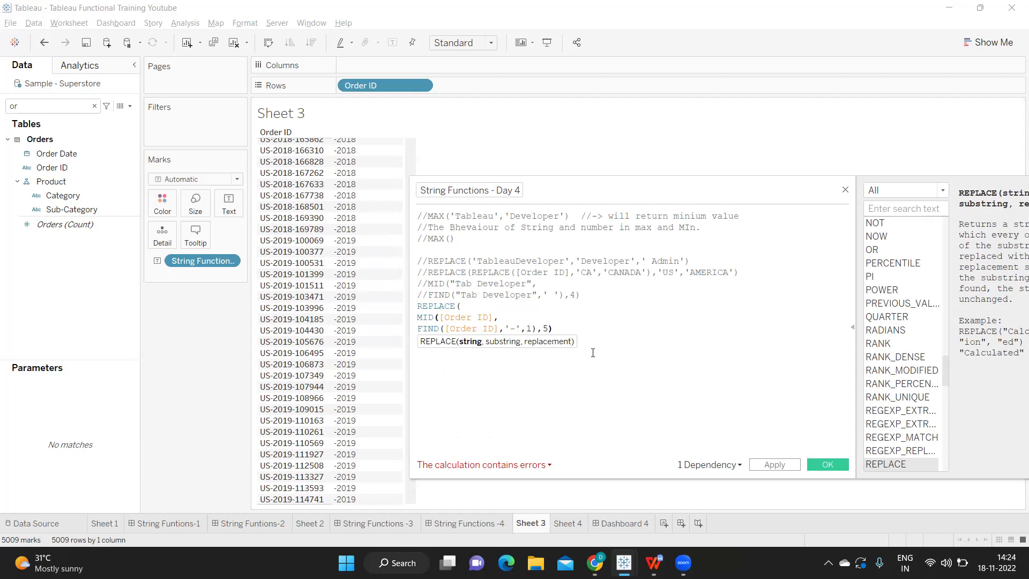
pyautogui.write(",'-'")
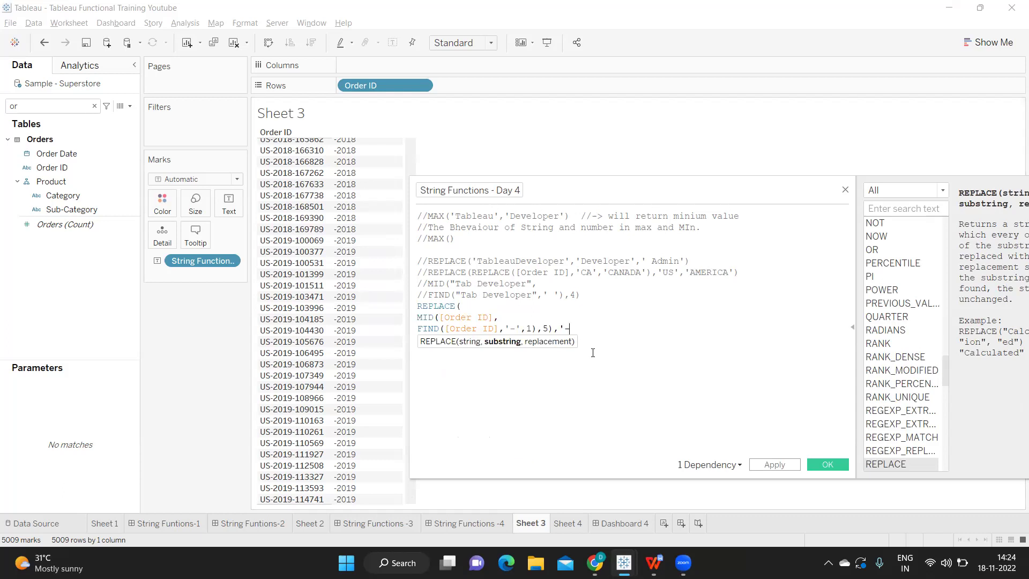
pyautogui.write(',')
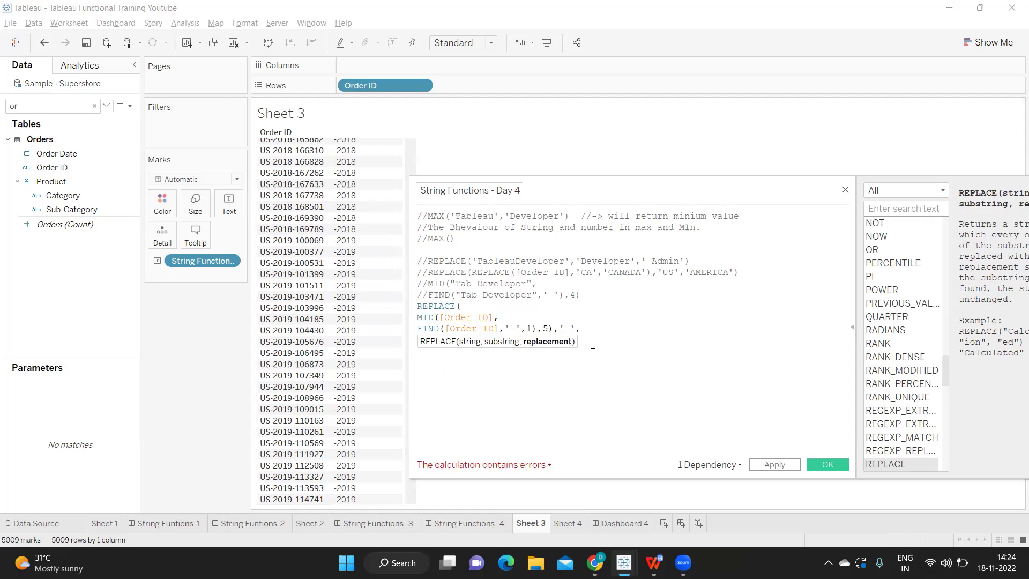
pyautogui.write("'')")
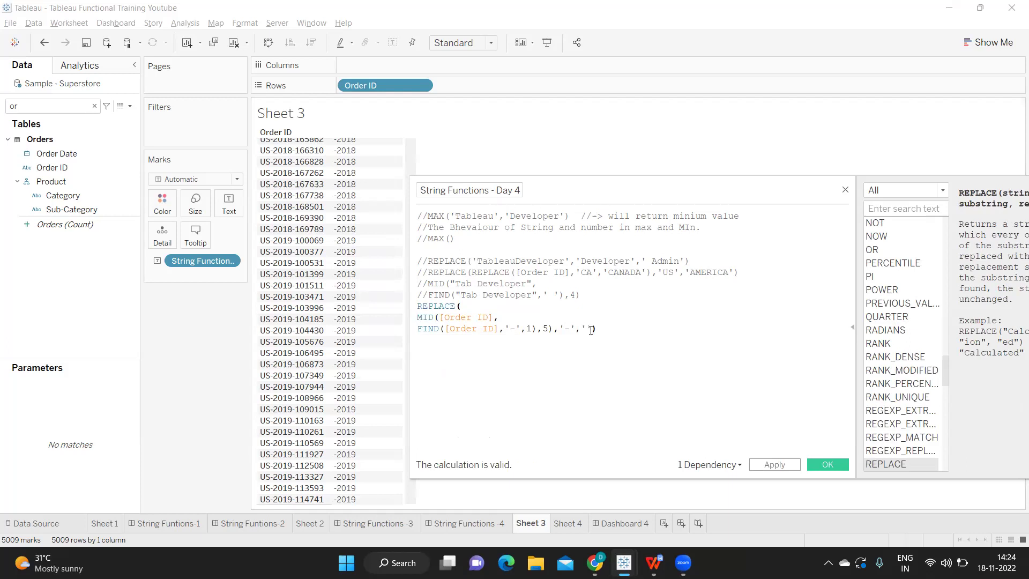
pyautogui.click(587, 329)
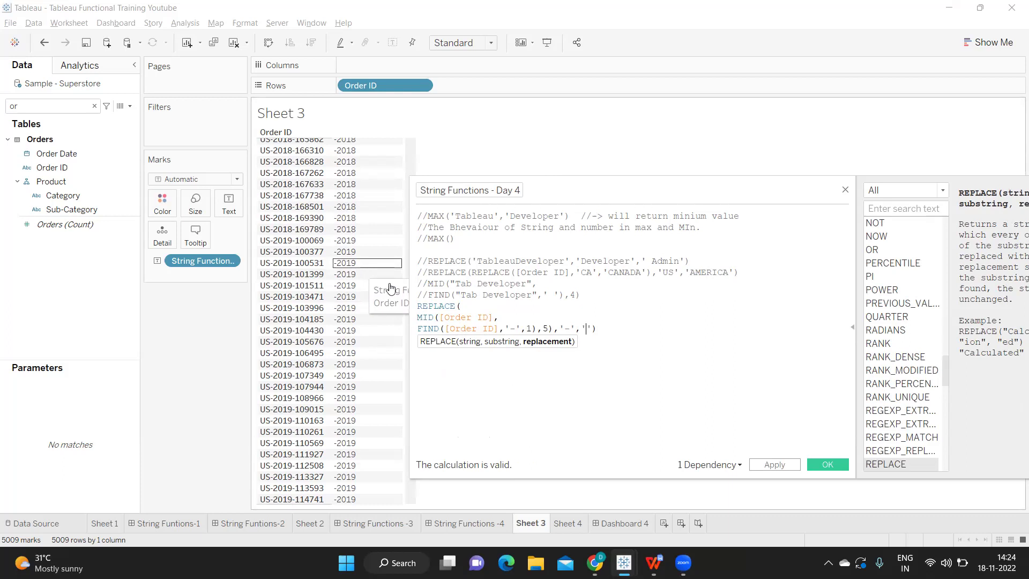
pyautogui.click(774, 464)
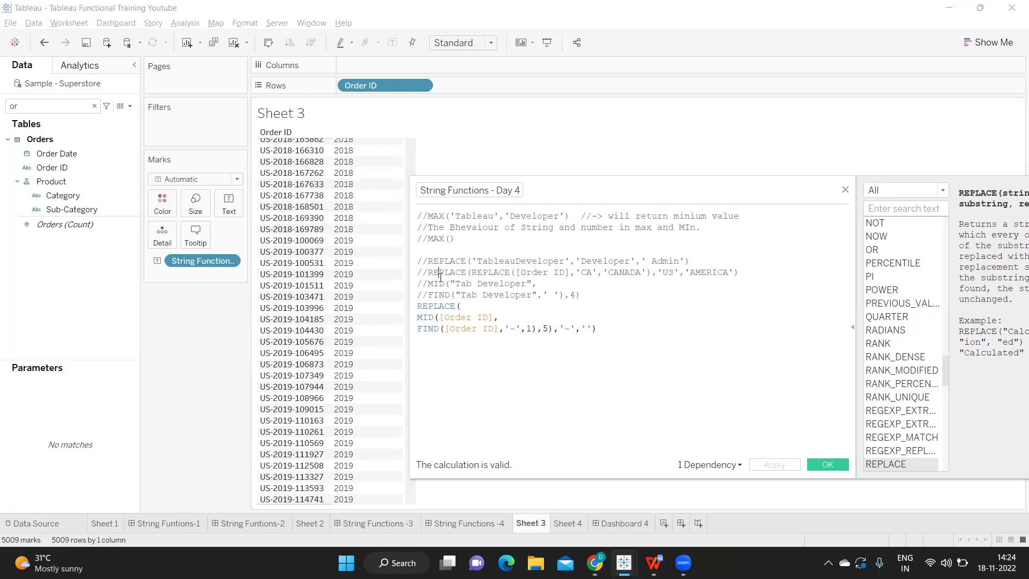
# Review the FIND, MID and REPLACE parts of the nested formula, and reposition the calculation editor so its function help is fully visible
pyautogui.click(425, 320)
pyautogui.moveTo(419, 329); pyautogui.dragTo(439, 330)
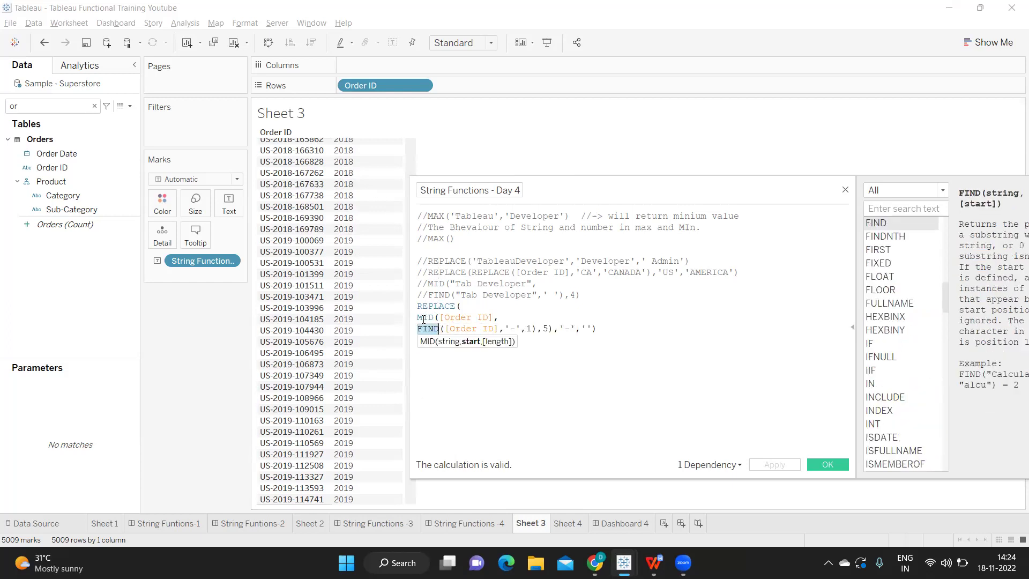
pyautogui.click(419, 318)
pyautogui.moveTo(491, 320); pyautogui.dragTo(547, 328)
pyautogui.moveTo(417, 307); pyautogui.dragTo(454, 306)
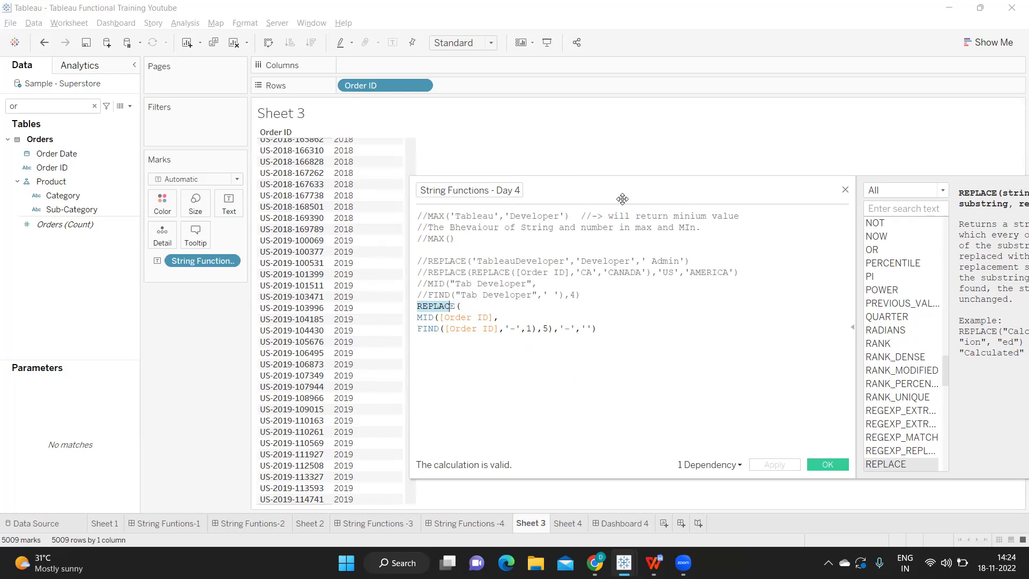
pyautogui.moveTo(623, 199); pyautogui.dragTo(512, 172)
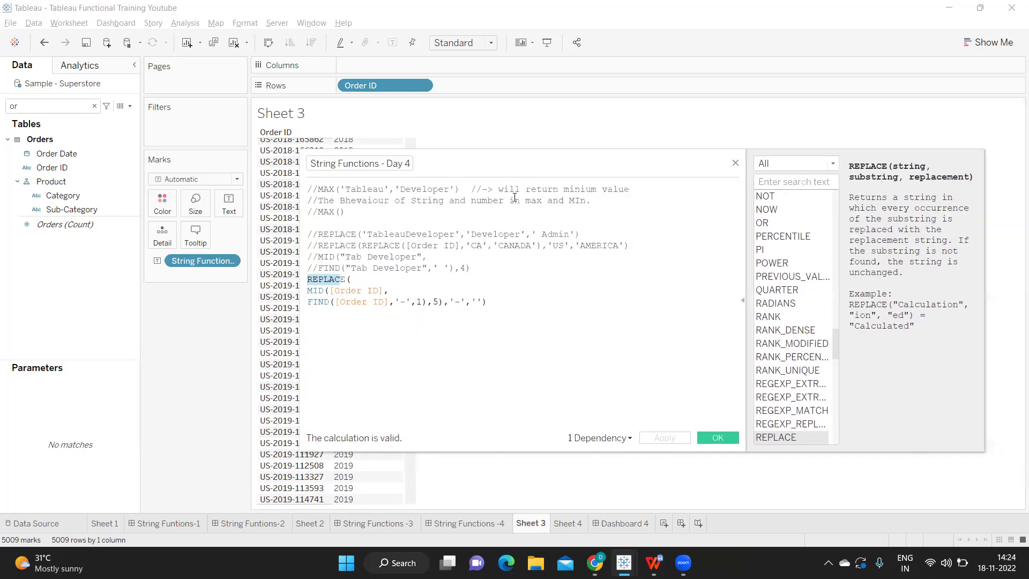
pyautogui.click(534, 300)
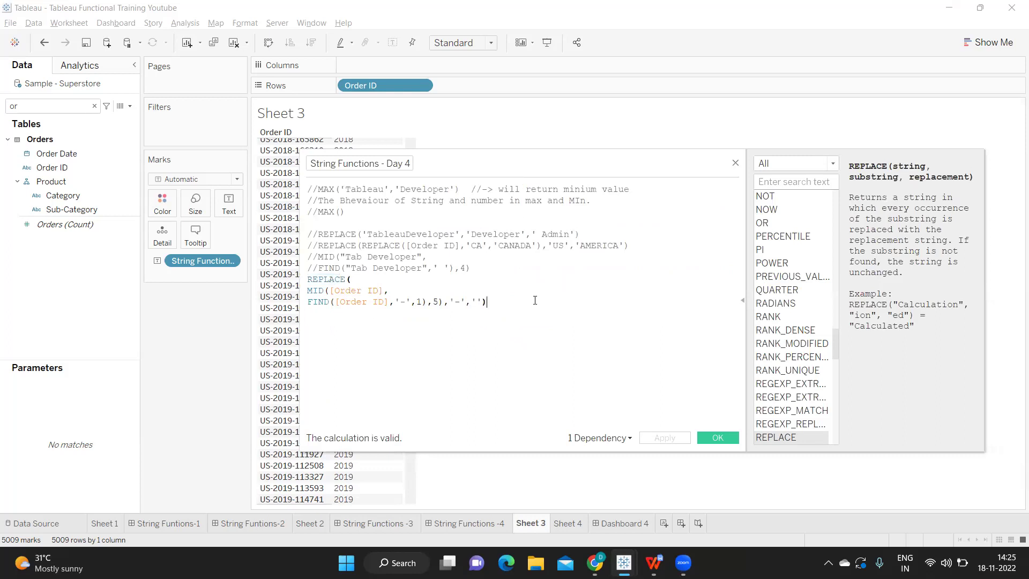